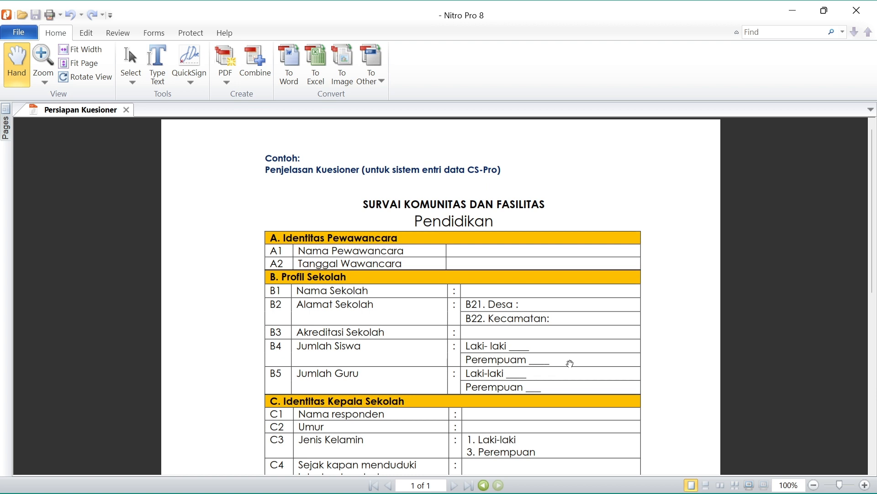
Review the questionnaire's sections A to D in the Persiapan Kuesioner PDF, from interviewer identity to capacity building
{"action": "scroll", "coordinate": [570, 363], "scroll_direction": "down", "scroll_amount": 3}
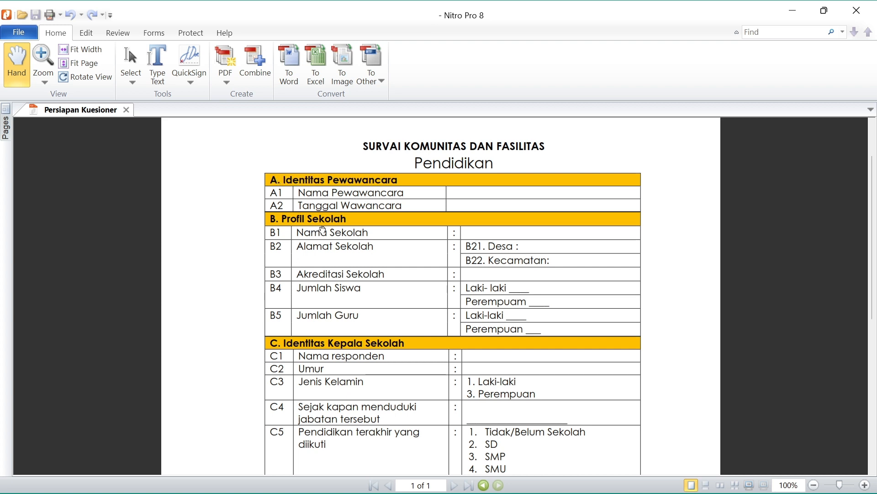
{"action": "scroll", "coordinate": [332, 320], "scroll_direction": "down", "scroll_amount": 3}
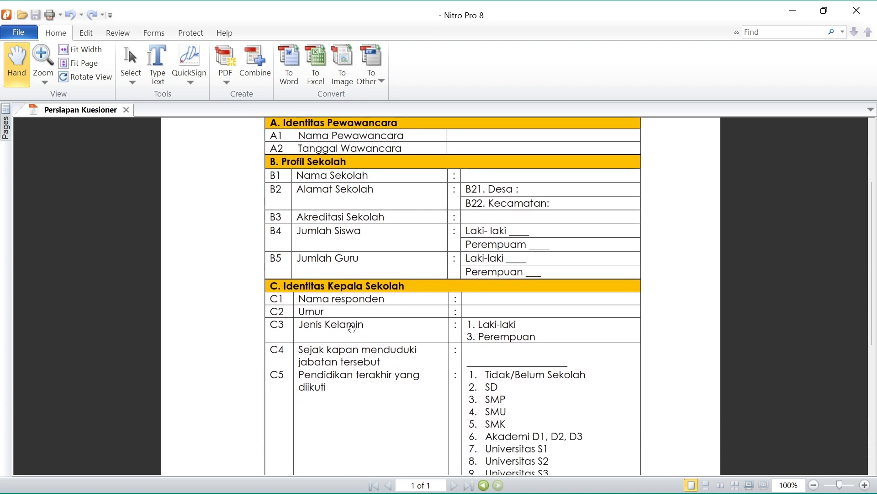
{"action": "scroll", "coordinate": [352, 327], "scroll_direction": "down", "scroll_amount": 8}
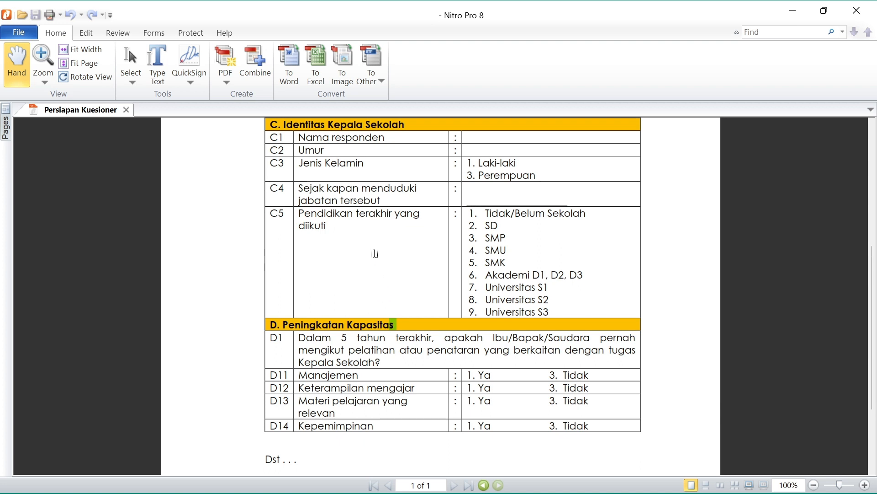
{"action": "scroll", "coordinate": [375, 254], "scroll_direction": "up", "scroll_amount": 8}
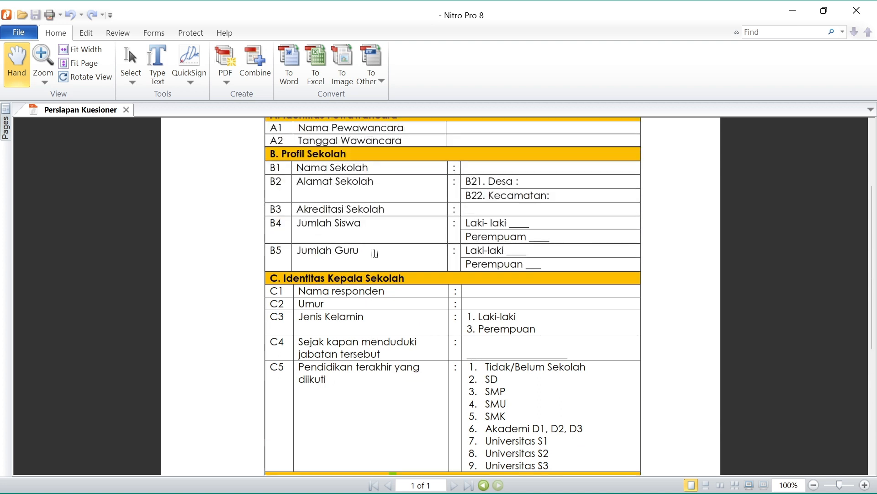
{"action": "scroll", "coordinate": [374, 253], "scroll_direction": "up", "scroll_amount": 3}
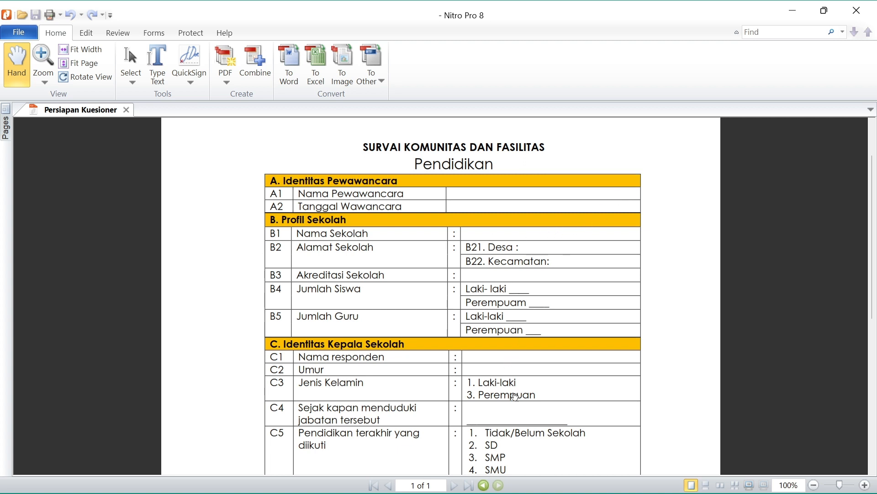
Find and launch CSPro 8.0
{"action": "mouse_move", "coordinate": [488, 480]}
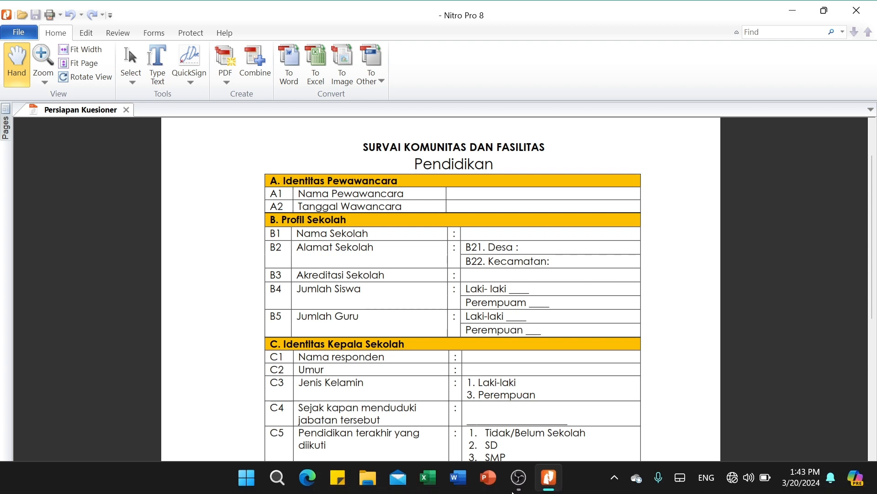
{"action": "left_click", "coordinate": [276, 478]}
{"action": "type", "text": "CSP"}
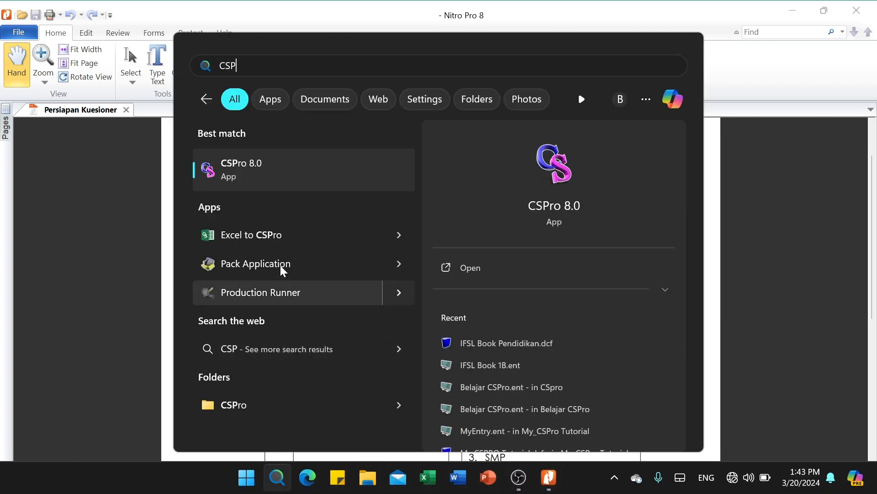
{"action": "left_click", "coordinate": [268, 170]}
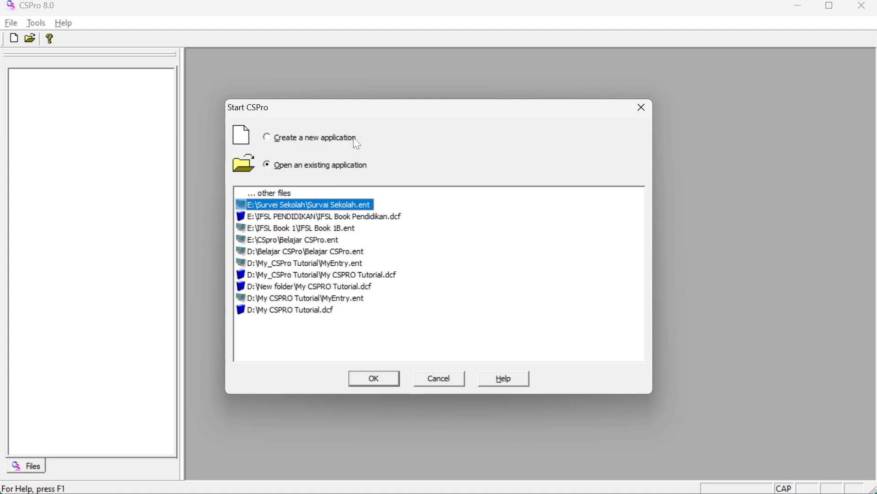
Start creating a new application of the type CAPI Data Entry Application
{"action": "left_click", "coordinate": [266, 136]}
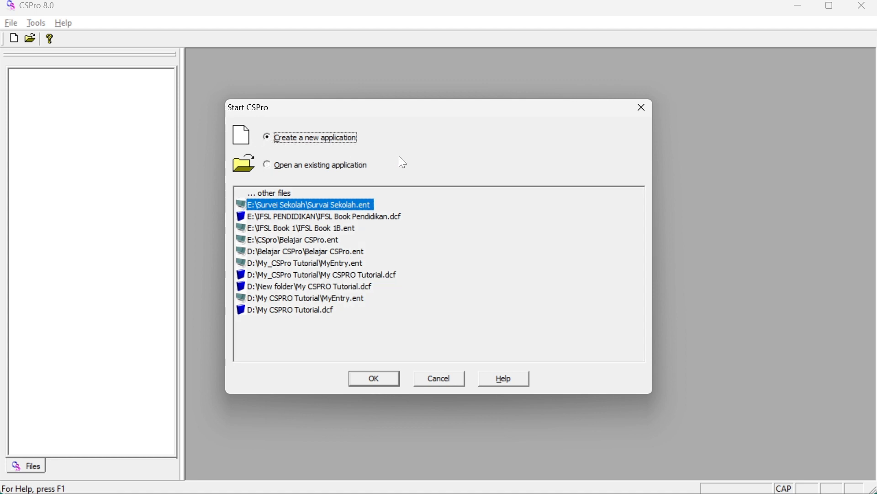
{"action": "left_click", "coordinate": [371, 379]}
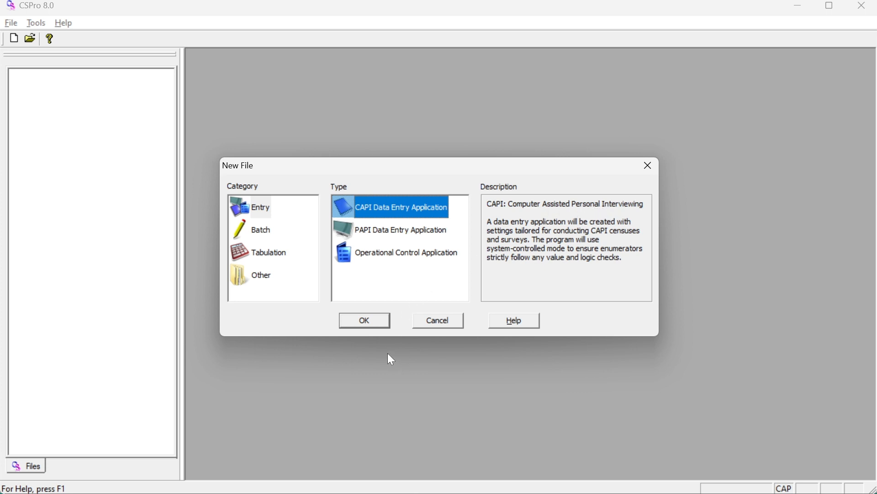
{"action": "left_click", "coordinate": [371, 321]}
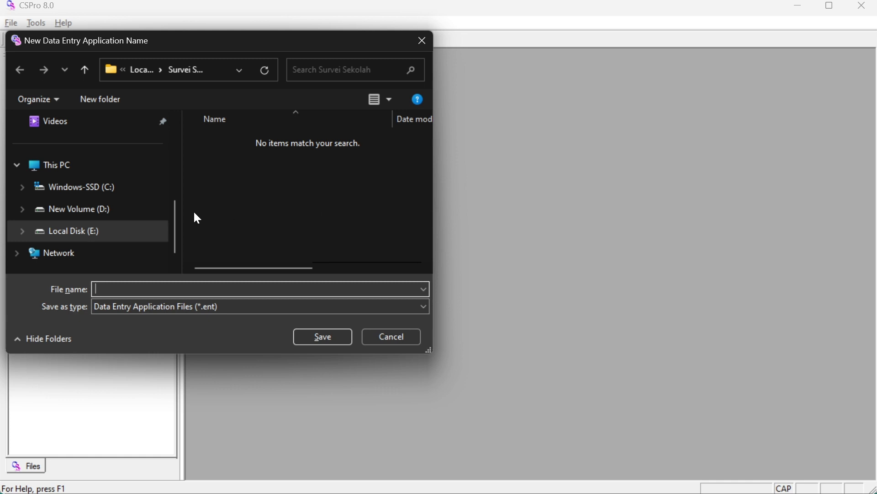
Choose the Survei Sekolah folder on Local Disk (E:) as the location for the new application
{"action": "left_click", "coordinate": [94, 235]}
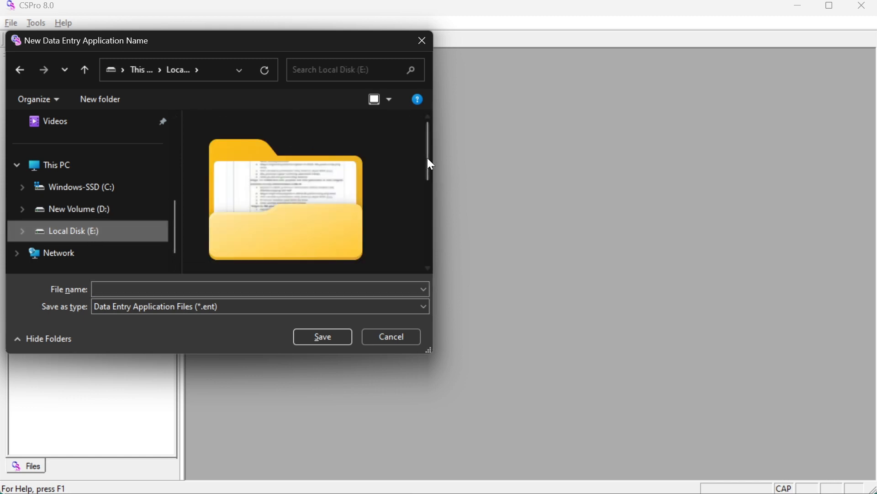
{"action": "left_click_drag", "start_coordinate": [426, 155], "coordinate": [429, 228]}
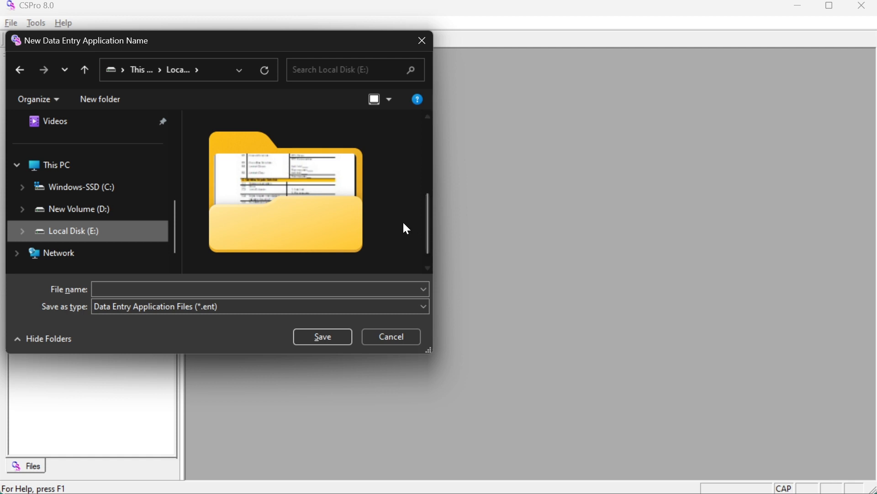
{"action": "left_click_drag", "start_coordinate": [430, 229], "coordinate": [431, 251]}
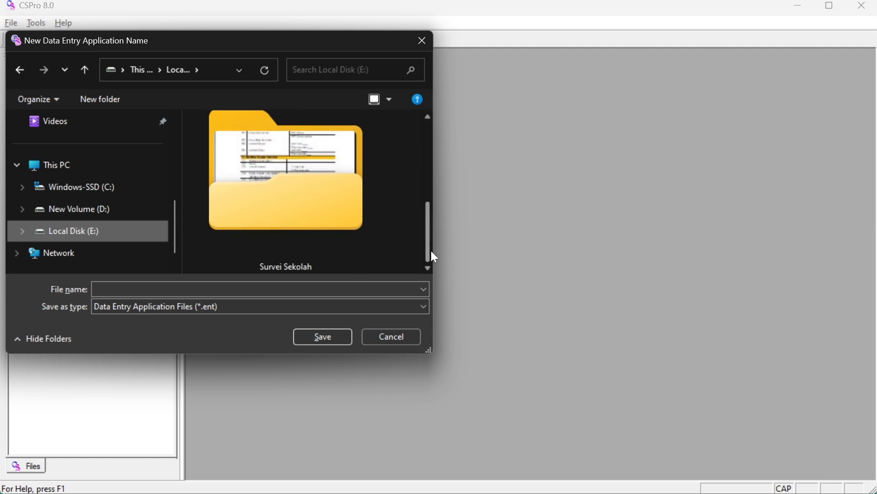
{"action": "double_click", "coordinate": [294, 208]}
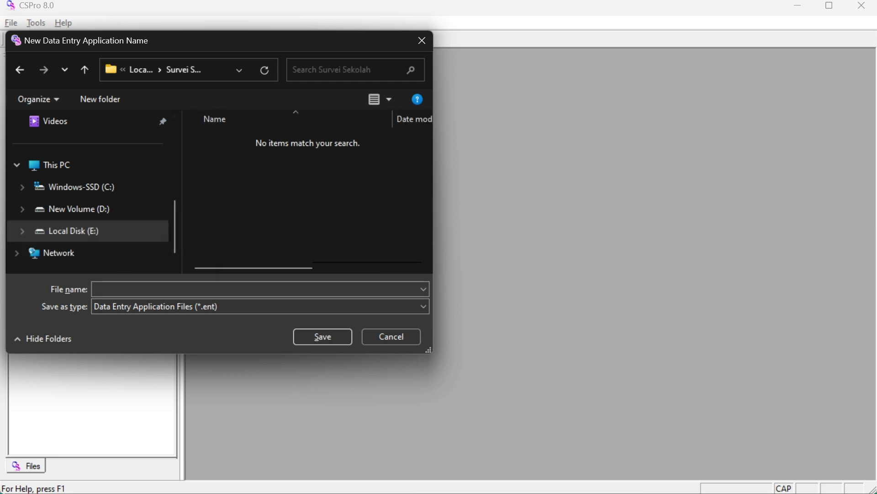
Name the data entry application "Survai Sekolah Kamus Data" and save it
{"action": "left_click", "coordinate": [120, 289]}
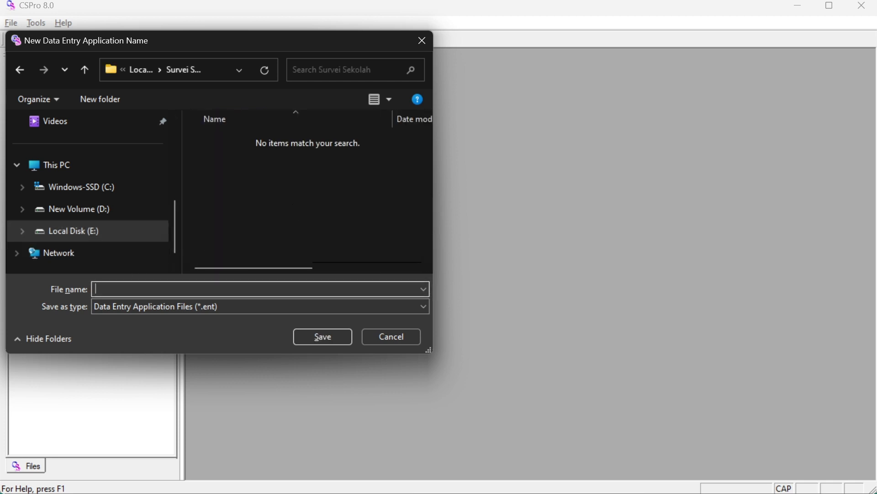
{"action": "type", "text": "Survai S"}
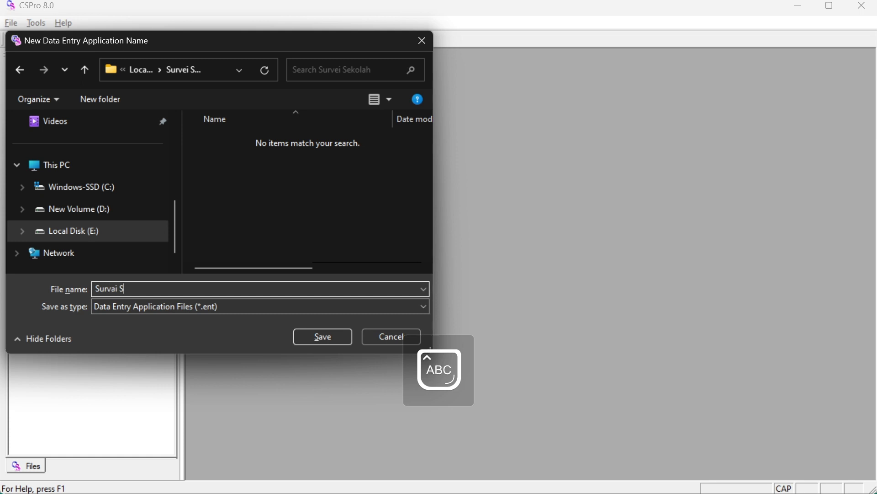
{"action": "type", "text": "ekolah Data"}
{"action": "key", "text": "BackSpace"}
{"action": "key", "text": "BackSpace"}
{"action": "key", "text": "BackSpace"}
{"action": "key", "text": "BackSpace"}
{"action": "key", "text": "BackSpace"}
{"action": "type", "text": "Kamus Data"}
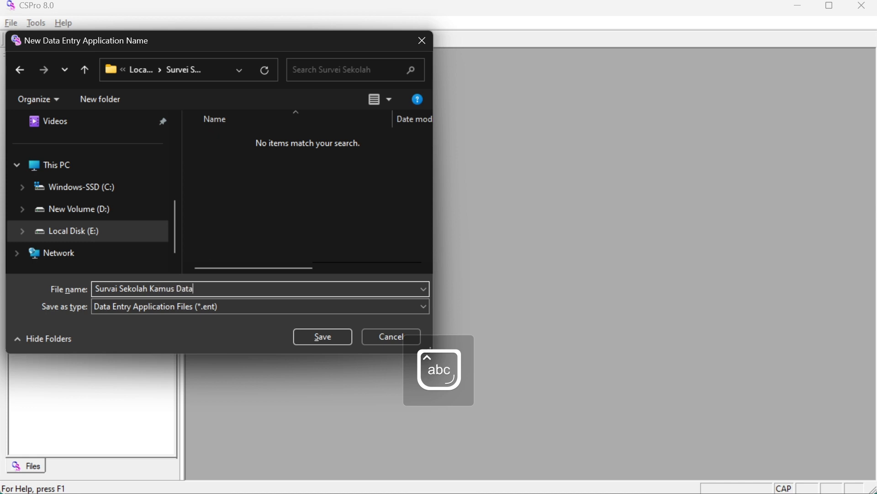
{"action": "left_click", "coordinate": [322, 336]}
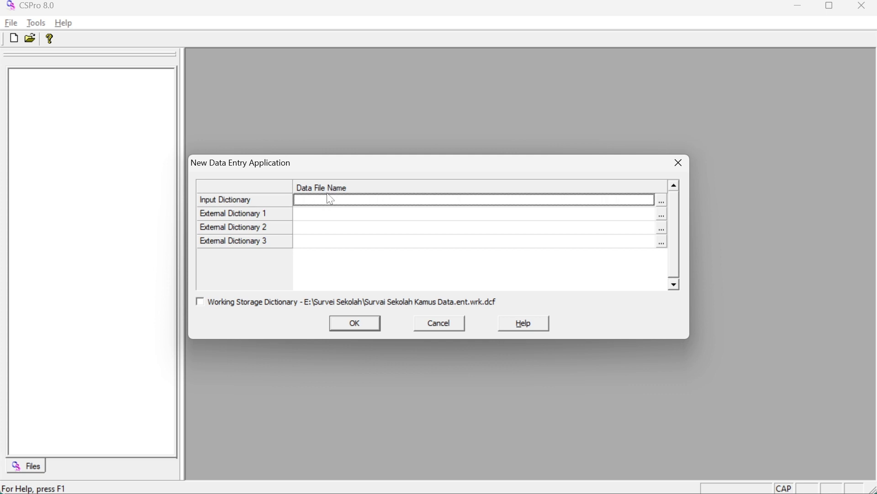
Name the input dictionary "Survai Sekolah Kamus Data" and agree to create it as a new dictionary file
{"action": "left_click", "coordinate": [329, 201]}
{"action": "key", "text": "Caps_Lock"}
{"action": "type", "text": "S"}
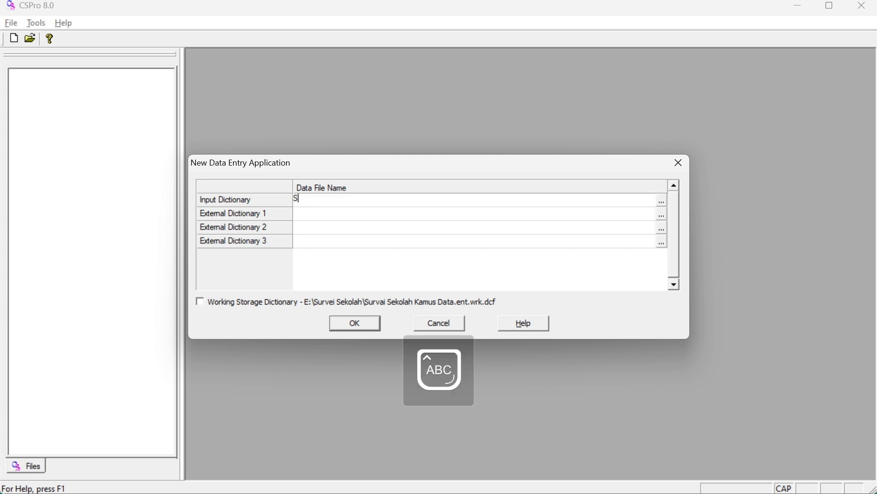
{"action": "key", "text": "Caps_Lock"}
{"action": "type", "text": "urvai"}
{"action": "key", "text": "Caps_Lock"}
{"action": "key", "text": "Caps_Lock"}
{"action": "key", "text": "Caps_Lock"}
{"action": "type", "text": "S"}
{"action": "key", "text": "Caps_Lock"}
{"action": "type", "text": "ekolah"}
{"action": "key", "text": "Caps_Lock"}
{"action": "type", "text": "K"}
{"action": "key", "text": "Caps_Lock"}
{"action": "type", "text": "amus"}
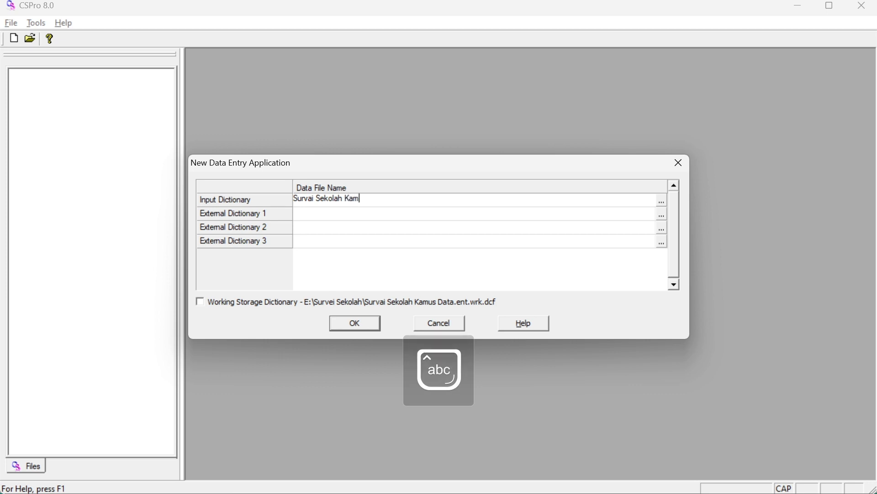
{"action": "key", "text": "Caps_Lock"}
{"action": "type", "text": "D"}
{"action": "key", "text": "Caps_Lock"}
{"action": "type", "text": "ata"}
{"action": "left_click", "coordinate": [355, 326]}
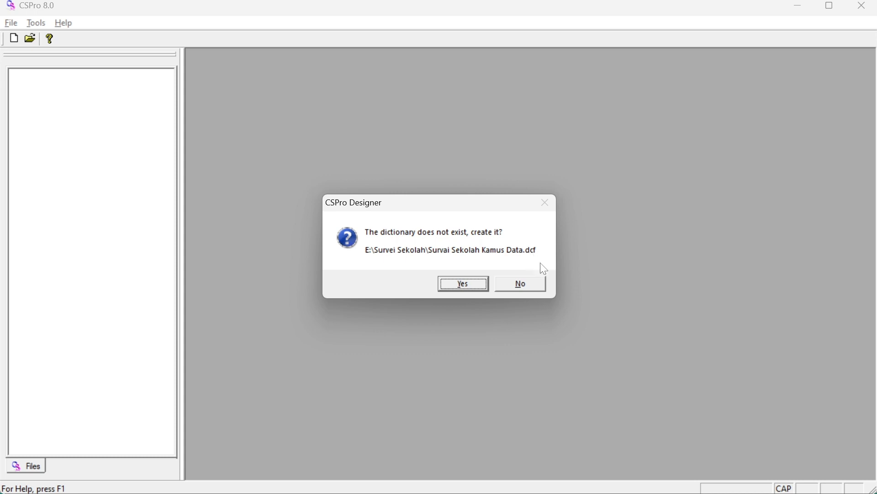
{"action": "left_click", "coordinate": [464, 283]}
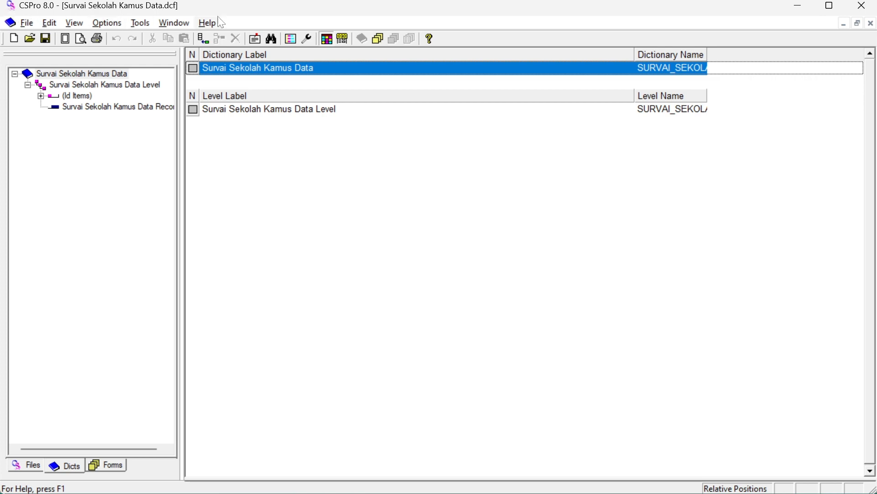
Examine the new application's forms and files trees, then return to the dictionary tree
{"action": "left_click", "coordinate": [68, 468]}
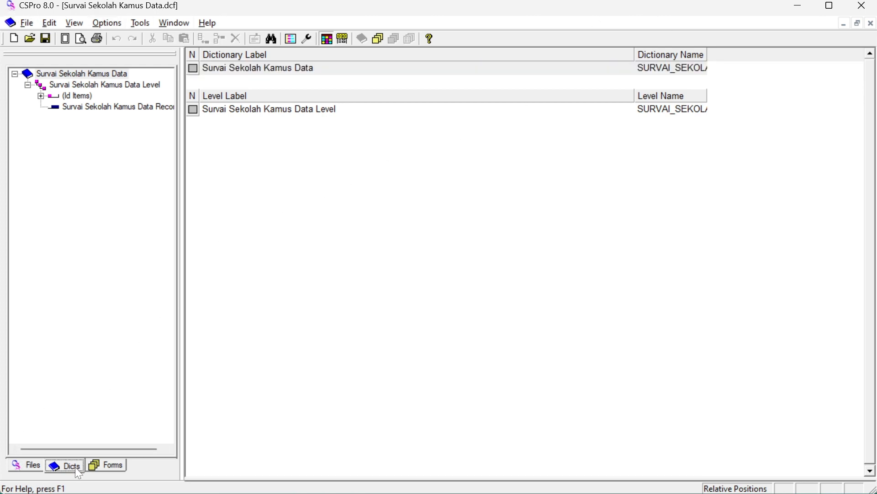
{"action": "left_click", "coordinate": [114, 472]}
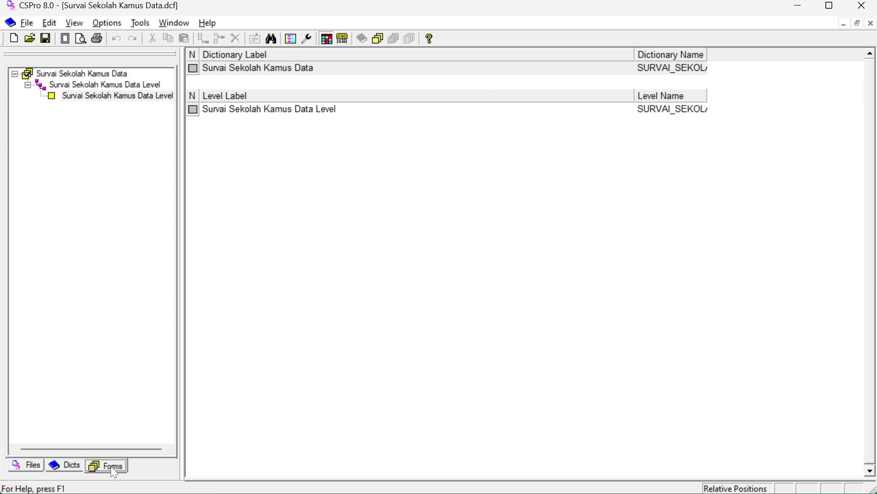
{"action": "left_click", "coordinate": [27, 466]}
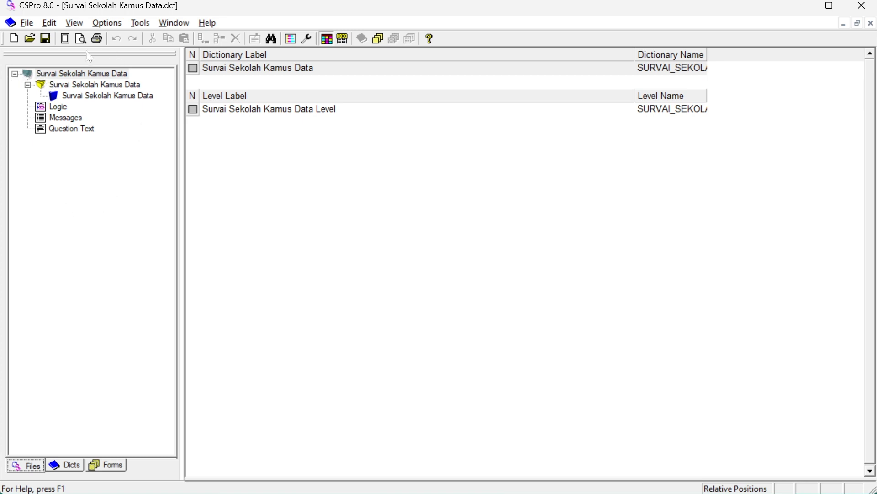
{"action": "left_click", "coordinate": [111, 466]}
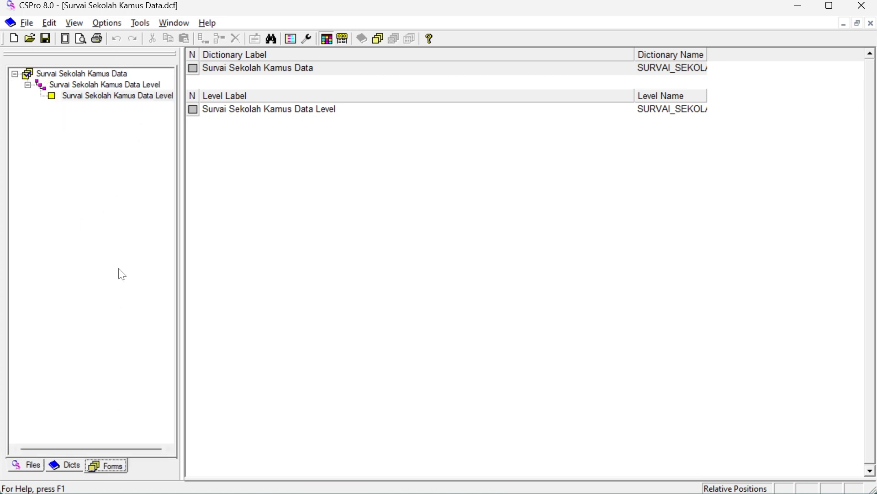
{"action": "left_click", "coordinate": [65, 464]}
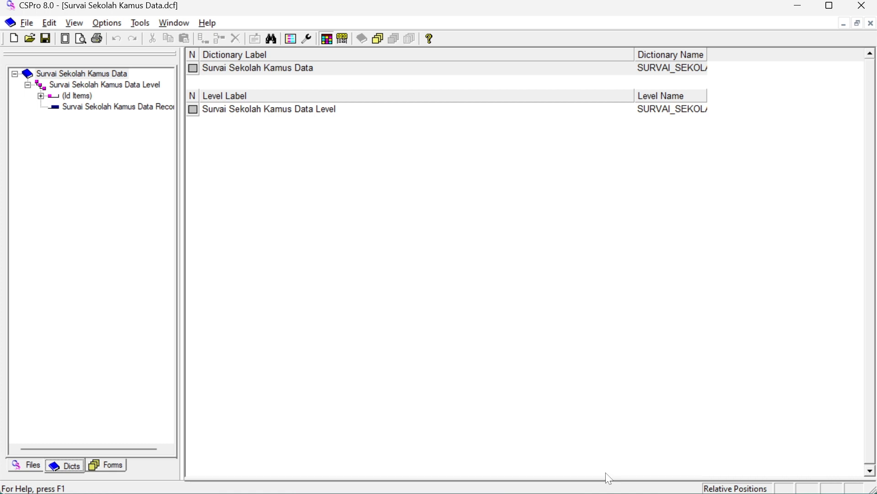
Arrange CSPro and the Persiapan Kuesioner PDF in Nitro Pro side by side, with CSPro in the wider left part of the screen
{"action": "mouse_move", "coordinate": [581, 491]}
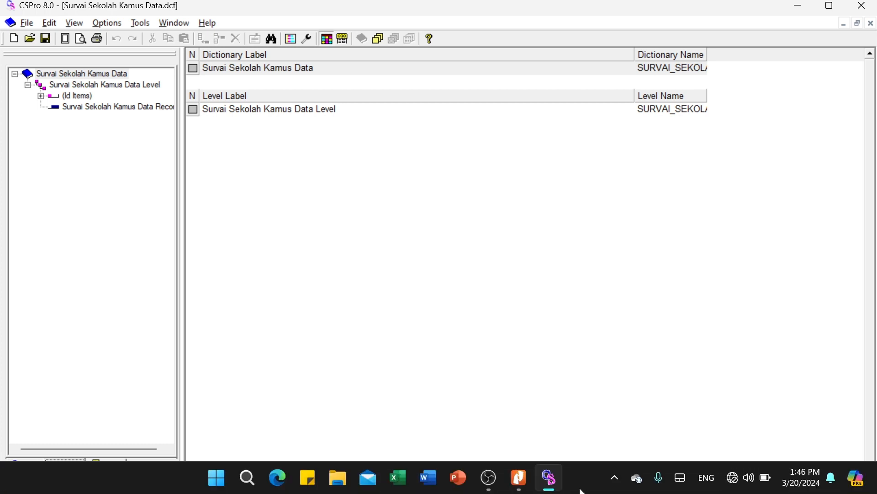
{"action": "left_click", "coordinate": [519, 479]}
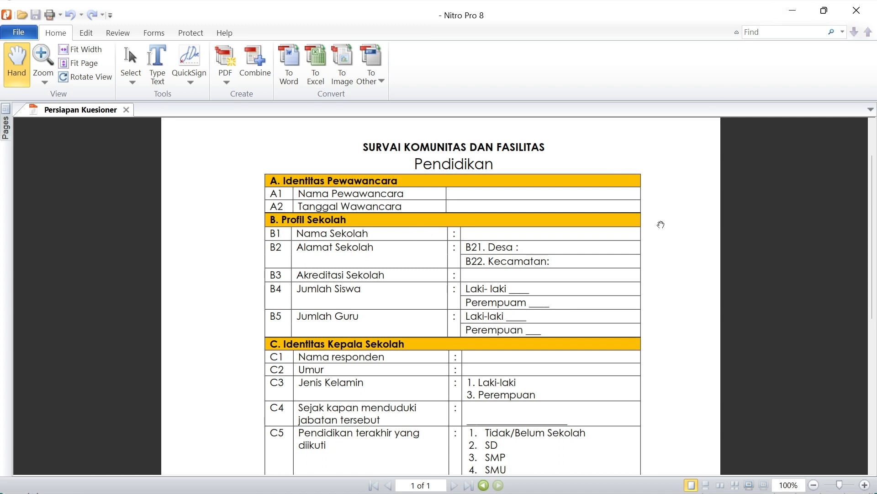
{"action": "mouse_move", "coordinate": [824, 10]}
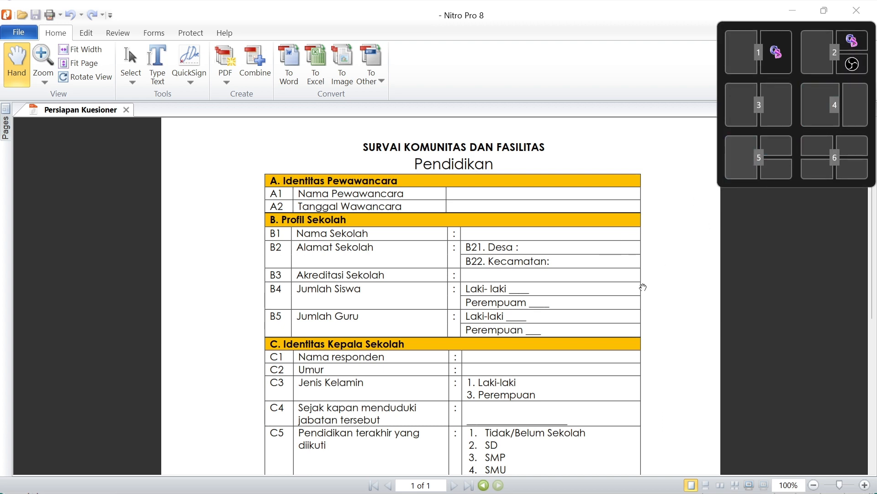
{"action": "left_click", "coordinate": [551, 477]}
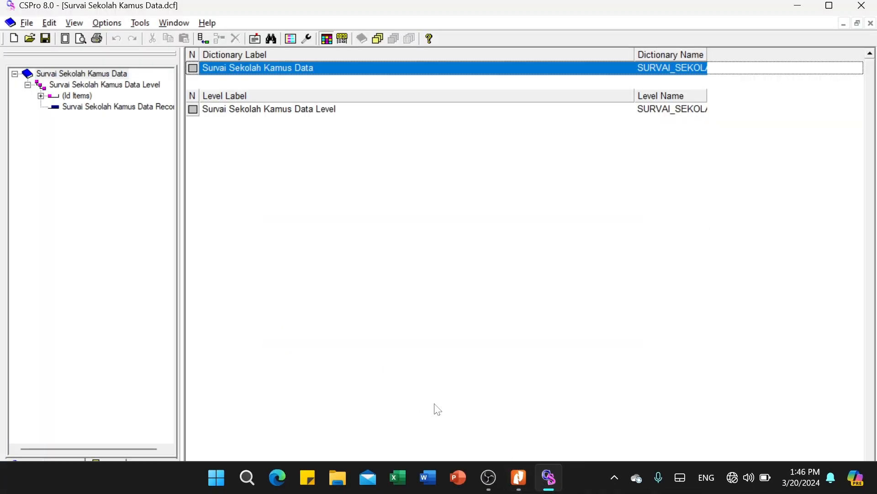
{"action": "mouse_move", "coordinate": [830, 6]}
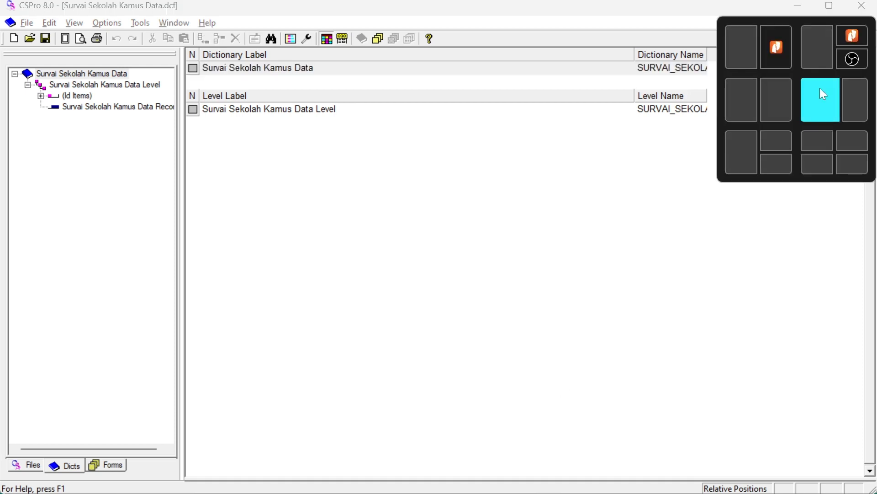
{"action": "left_click", "coordinate": [832, 117]}
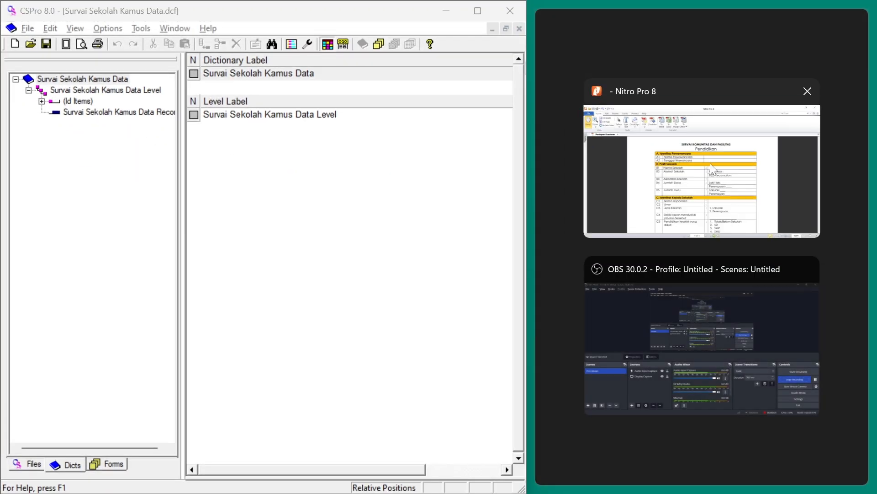
{"action": "left_click", "coordinate": [710, 163]}
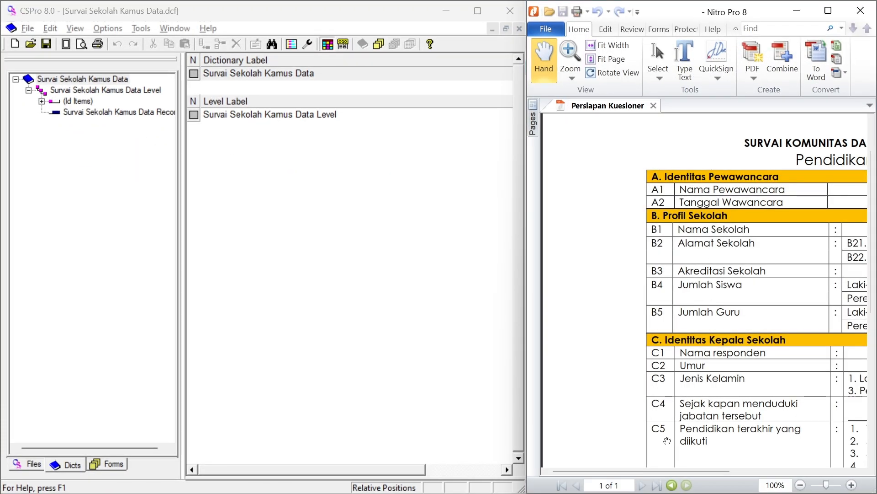
Zoom the questionnaire PDF out to 75% so the full width of its table fits in view
{"action": "scroll", "coordinate": [642, 468], "scroll_direction": "down", "scroll_amount": 1}
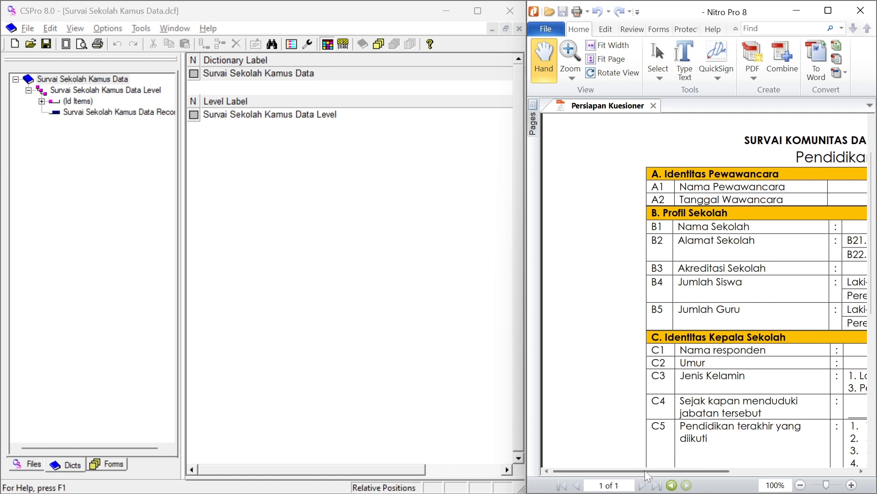
{"action": "left_click_drag", "start_coordinate": [645, 470], "coordinate": [698, 469]}
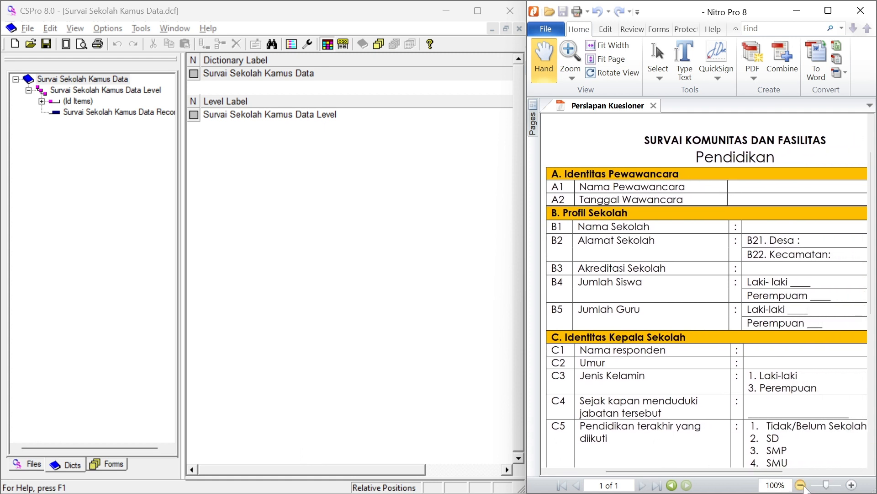
{"action": "left_click", "coordinate": [800, 485]}
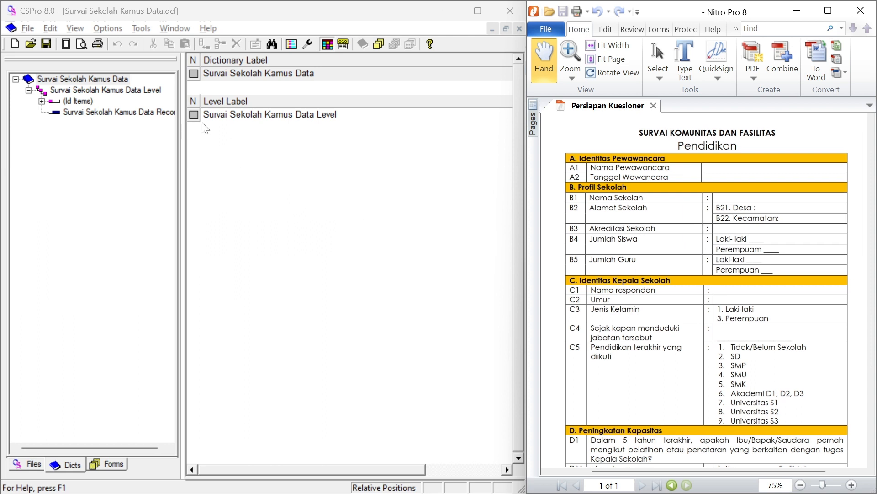
Change the label of the dictionary's default record to "Identitas Pewawancara"
{"action": "left_click", "coordinate": [76, 112]}
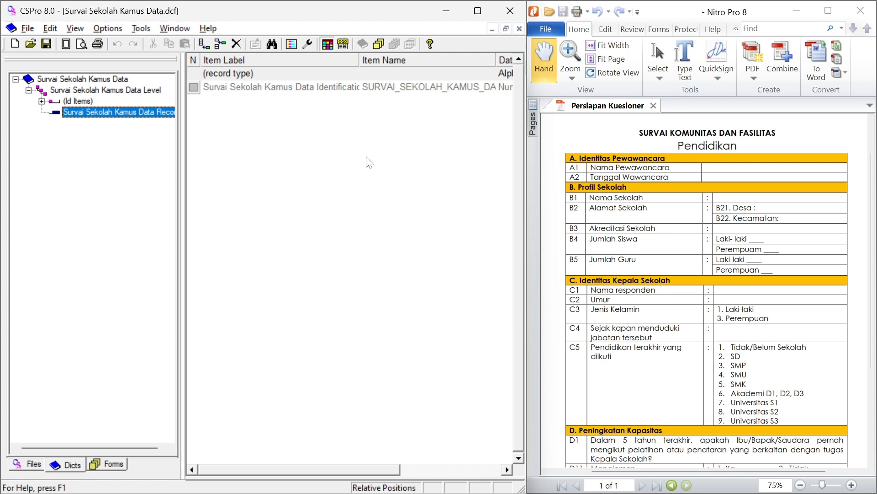
{"action": "right_click", "coordinate": [104, 119]}
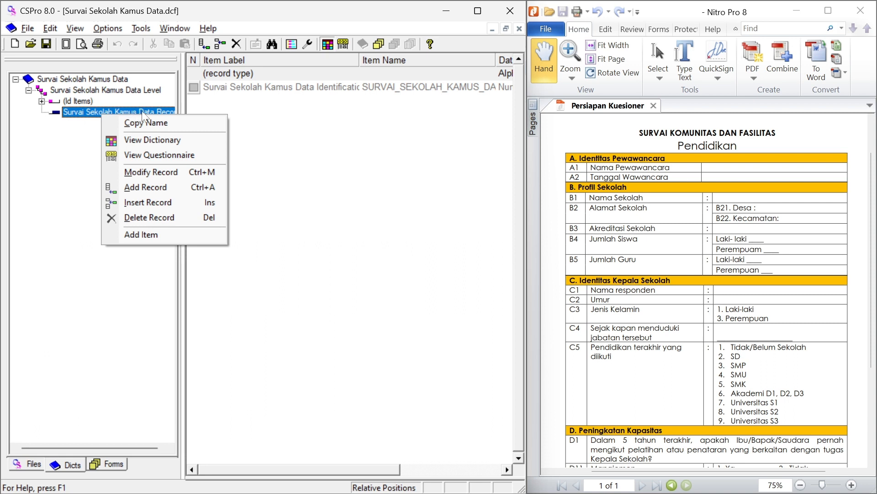
{"action": "left_click", "coordinate": [151, 173]}
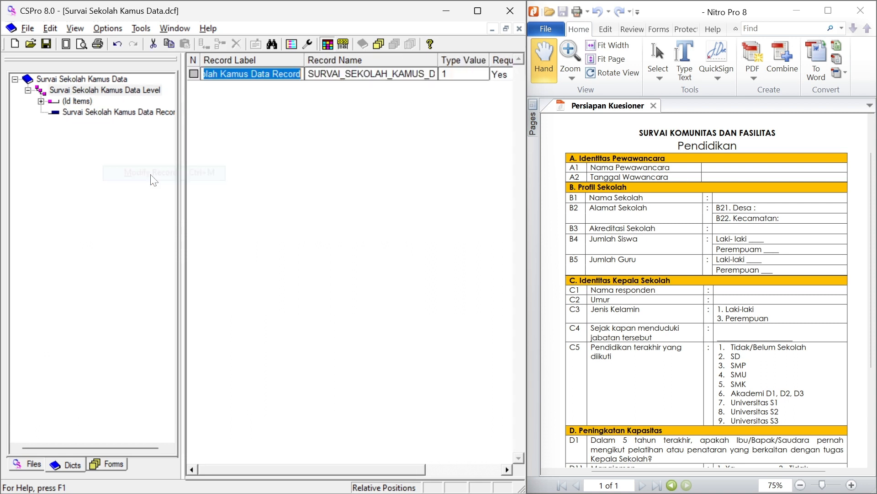
{"action": "key", "text": "BackSpace"}
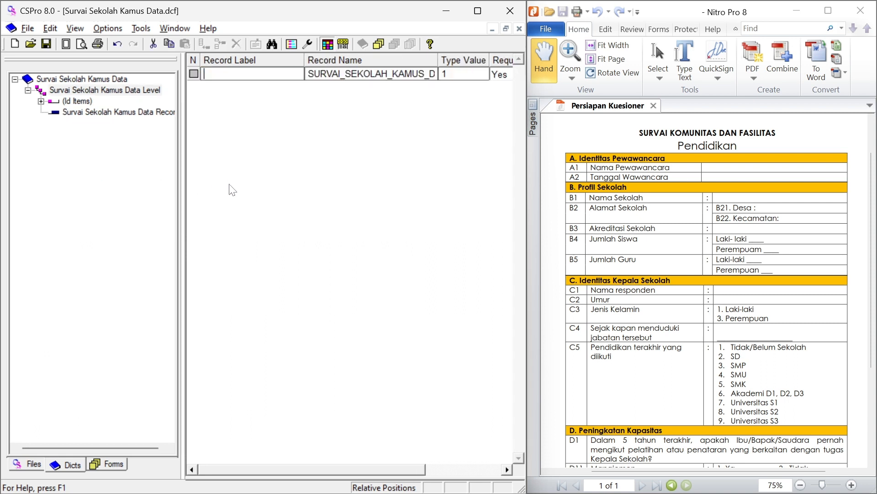
{"action": "key", "text": "Caps_Lock"}
{"action": "type", "text": "I"}
{"action": "key", "text": "Caps_Lock"}
{"action": "type", "text": "de"}
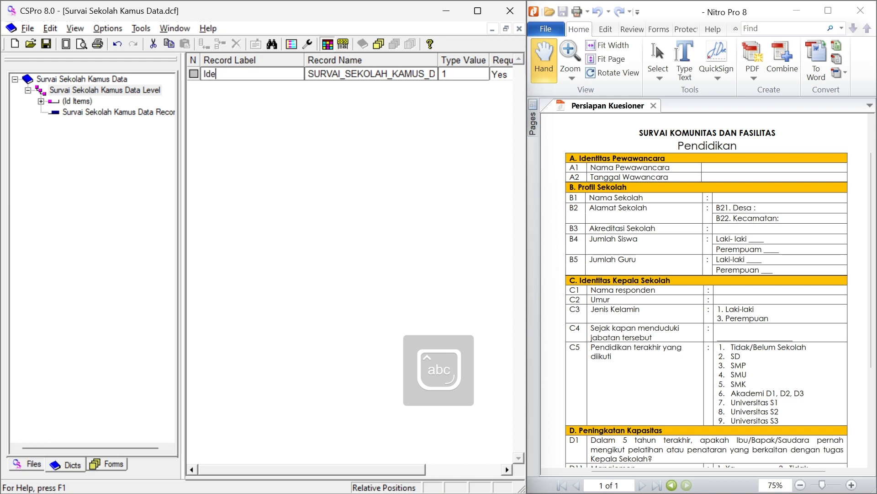
{"action": "type", "text": "ntitas"}
{"action": "key", "text": "Caps_Lock"}
{"action": "type", "text": "P"}
{"action": "key", "text": "Caps_Lock"}
{"action": "type", "text": "ewa"}
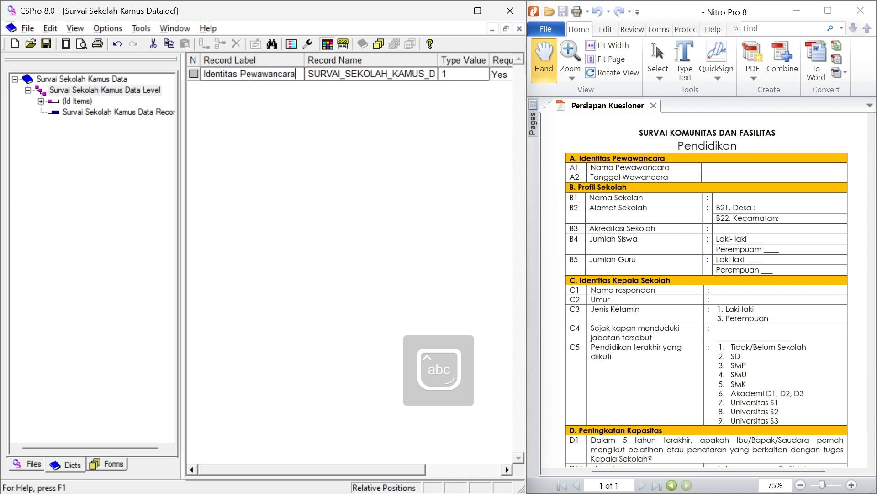
{"action": "type", "text": "wancara"}
Set the record name of Identitas Pewawancara to "A", check its remaining properties and commit the row
{"action": "left_click", "coordinate": [344, 75]}
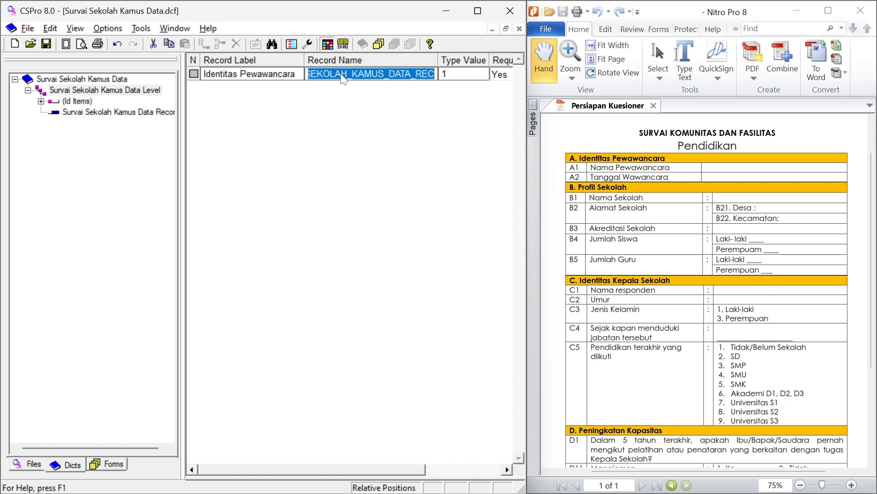
{"action": "key", "text": "Caps_Lock"}
{"action": "type", "text": "A"}
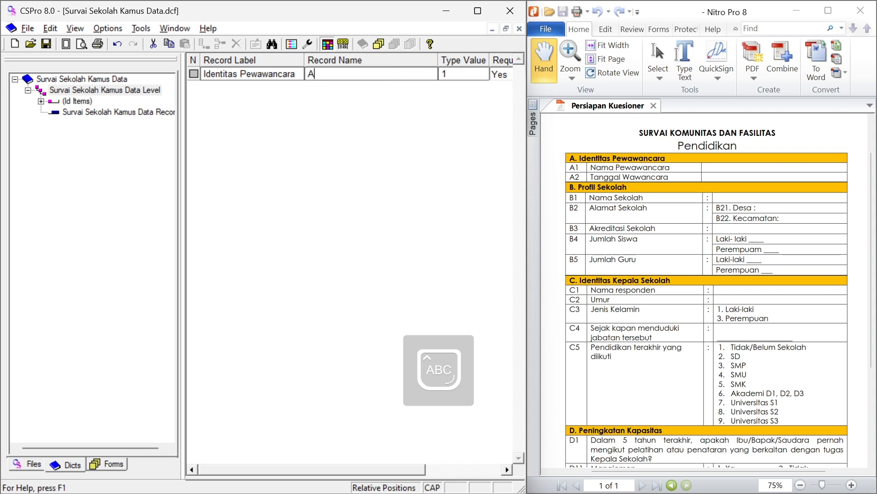
{"action": "left_click", "coordinate": [376, 469]}
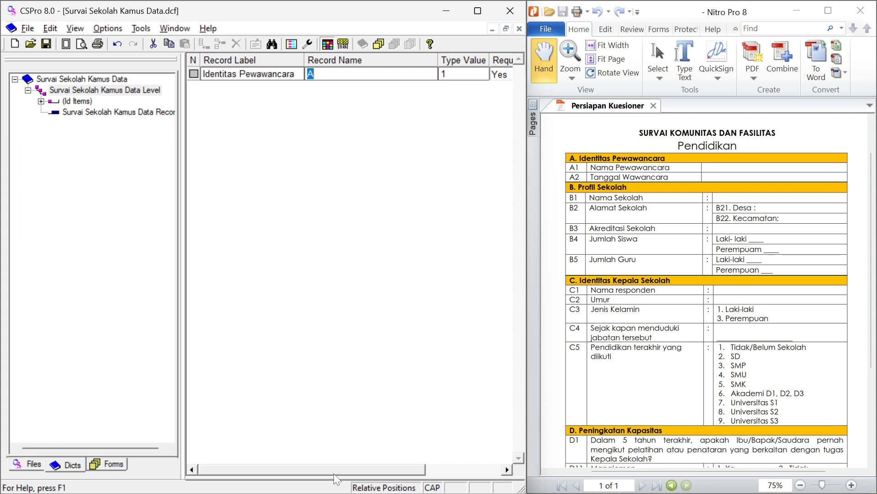
{"action": "left_click_drag", "start_coordinate": [334, 469], "coordinate": [410, 468]}
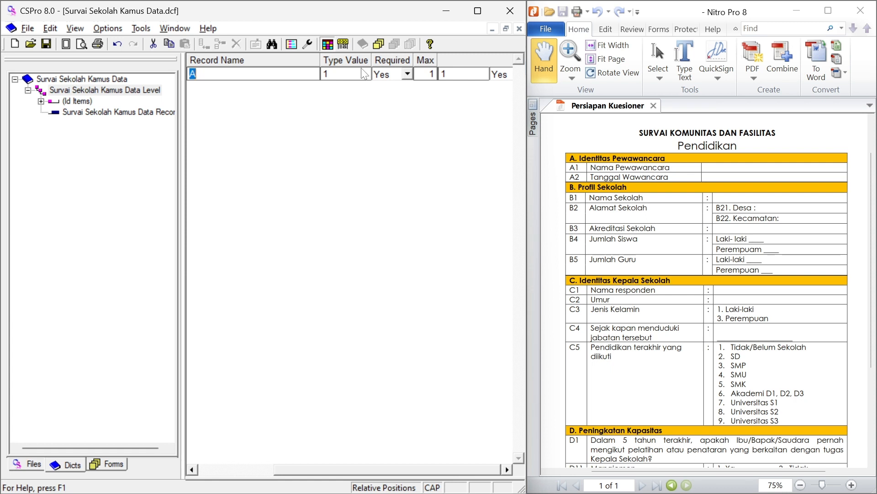
{"action": "left_click", "coordinate": [431, 76]}
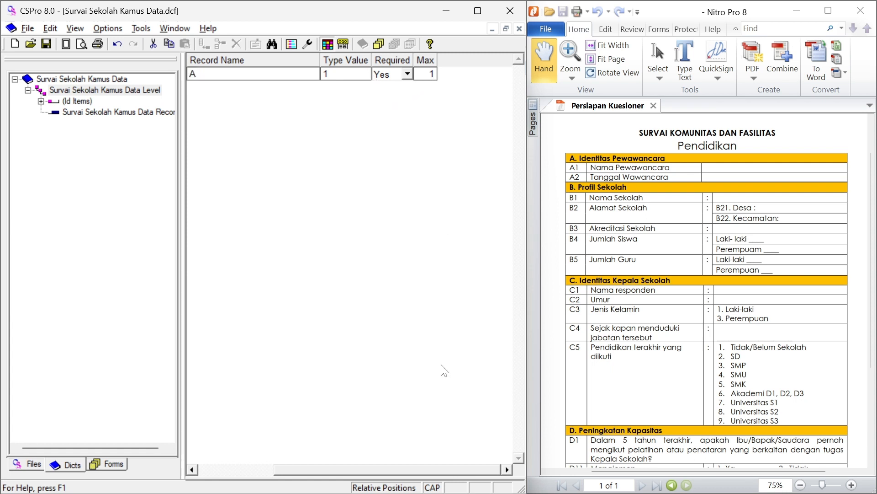
{"action": "left_click_drag", "start_coordinate": [429, 472], "coordinate": [315, 457]}
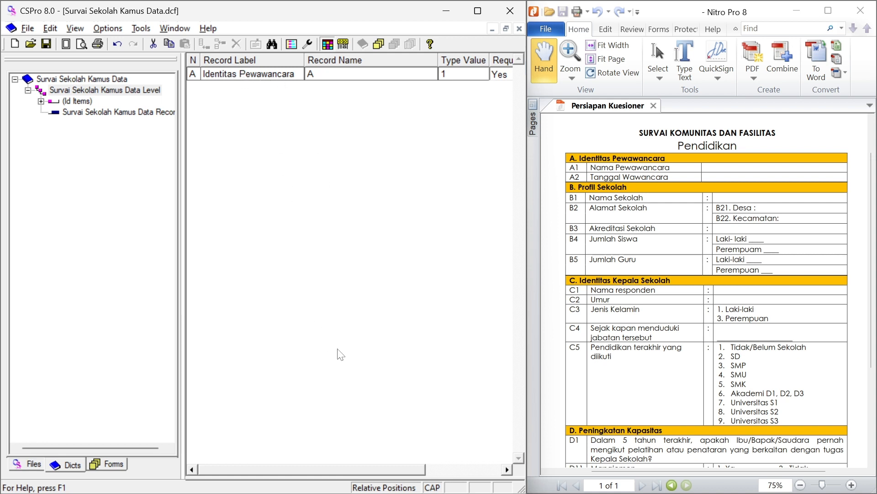
{"action": "left_click", "coordinate": [257, 145]}
Add a record after Identitas Pewawancara and label it "Profil Sekolah"
{"action": "left_click", "coordinate": [77, 114]}
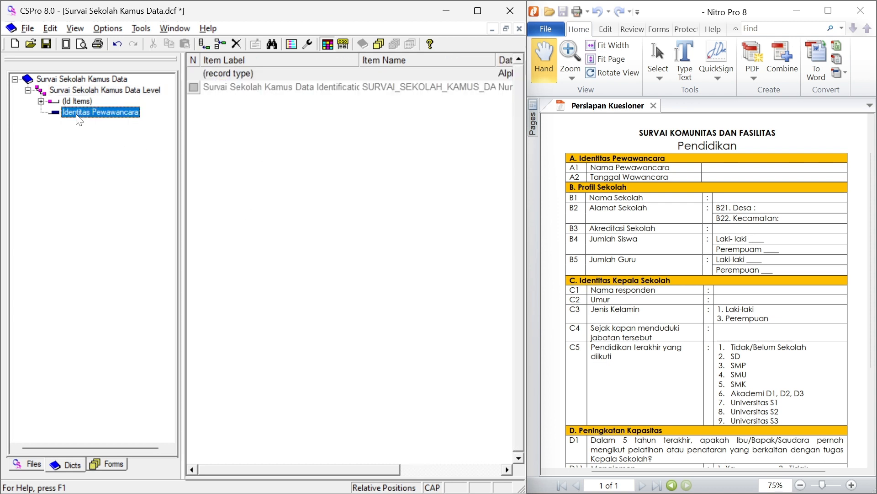
{"action": "right_click", "coordinate": [78, 119]}
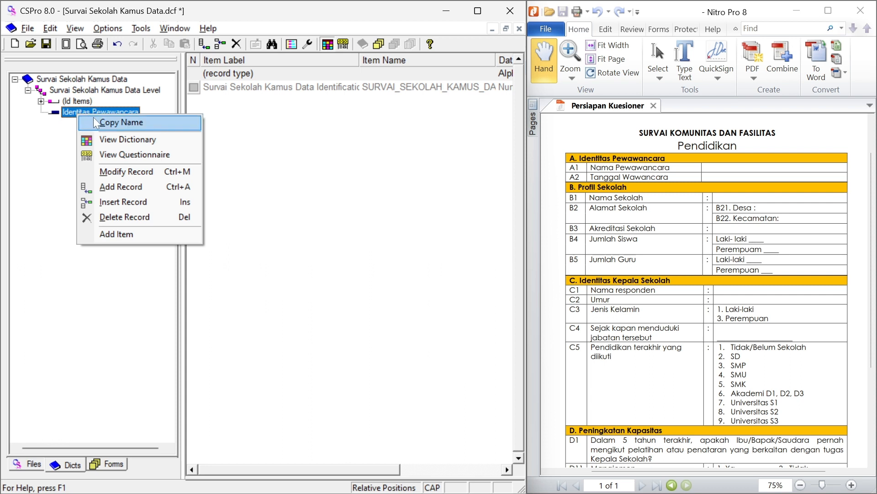
{"action": "left_click", "coordinate": [128, 187]}
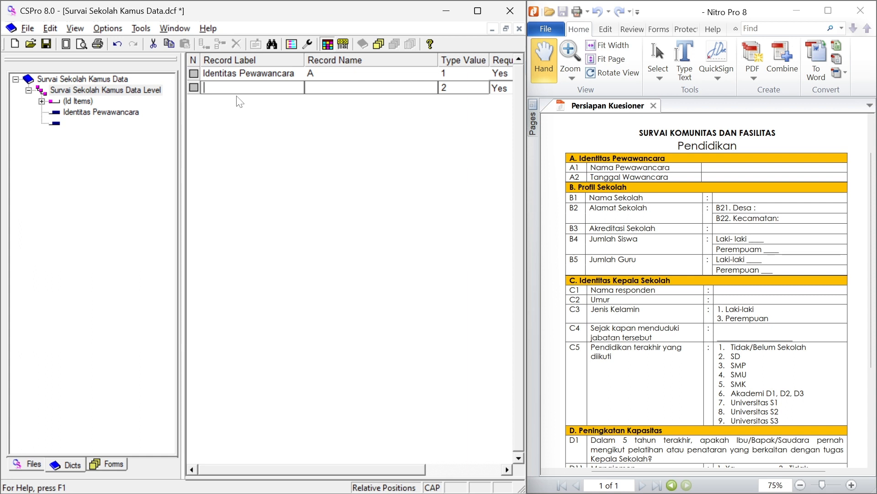
{"action": "type", "text": "P"}
{"action": "key", "text": "Caps_Lock"}
{"action": "type", "text": "rofil"}
{"action": "key", "text": "Caps_Lock"}
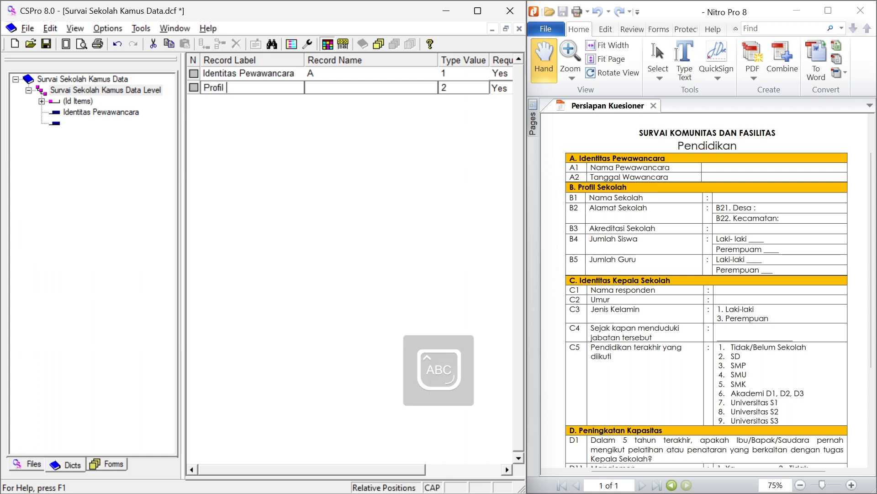
{"action": "type", "text": "S"}
{"action": "key", "text": "Caps_Lock"}
{"action": "type", "text": "ekolah"}
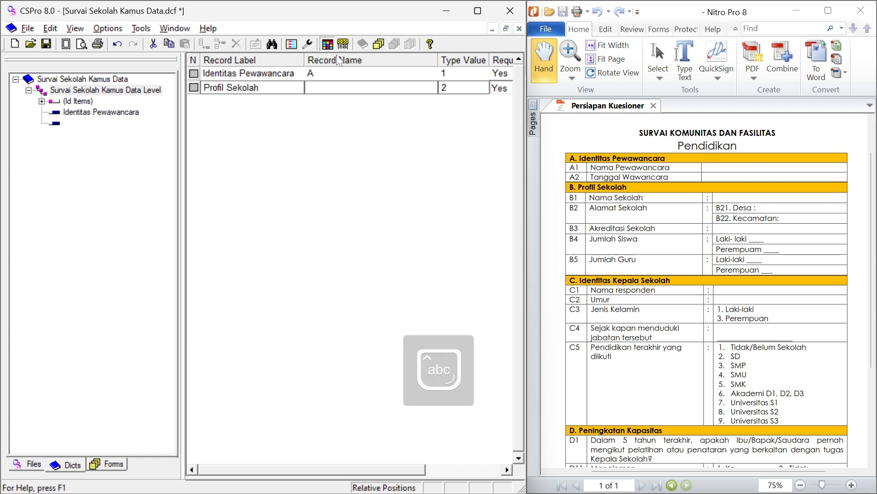
Set the record name of Profil Sekolah to "B" and accept the rest of the row as it is
{"action": "left_click", "coordinate": [325, 89]}
{"action": "key", "text": "Caps_Lock"}
{"action": "type", "text": "B"}
{"action": "key", "text": "Tab"}
{"action": "key", "text": "Tab"}
{"action": "key", "text": "Tab"}
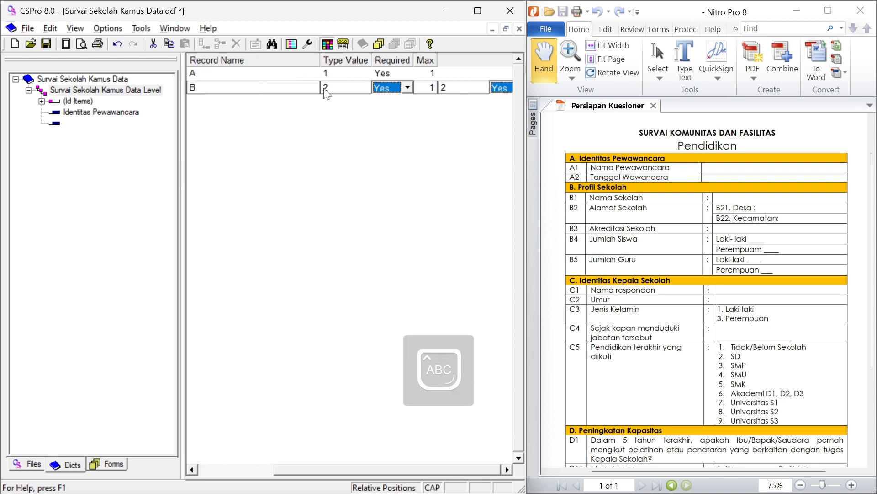
{"action": "key", "text": "Return"}
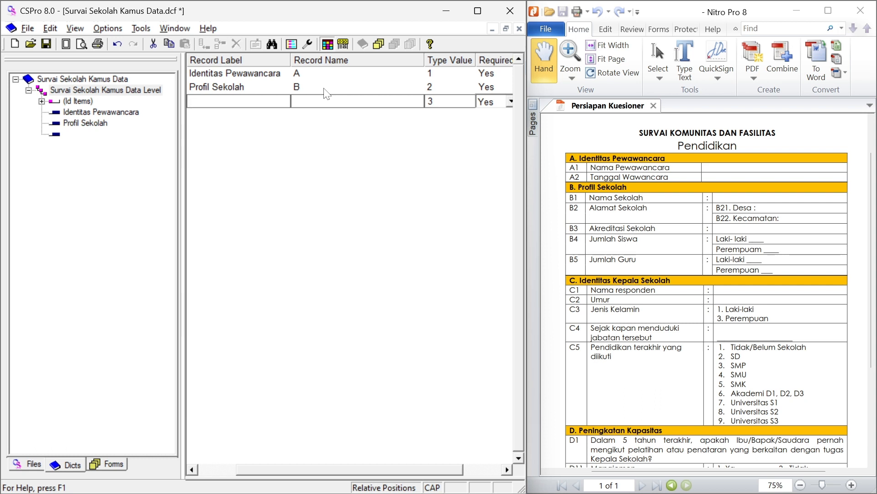
Label the third record "Identitas Kepala Sekolah", matching section C of the questionnaire
{"action": "type", "text": "I"}
{"action": "key", "text": "Caps_Lock"}
{"action": "type", "text": "denti"}
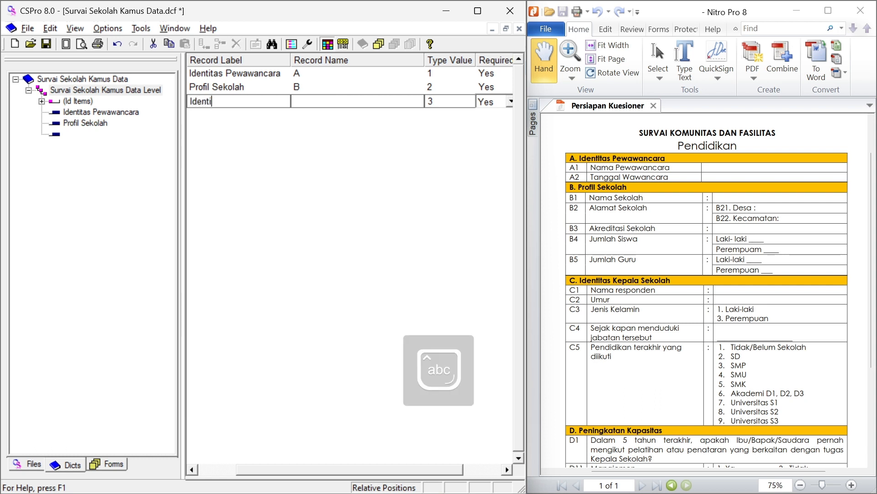
{"action": "type", "text": "tas"}
{"action": "key", "text": "Caps_Lock"}
{"action": "type", "text": "K"}
{"action": "key", "text": "Caps_Lock"}
{"action": "type", "text": "epala"}
{"action": "key", "text": "Caps_Lock"}
{"action": "type", "text": "S"}
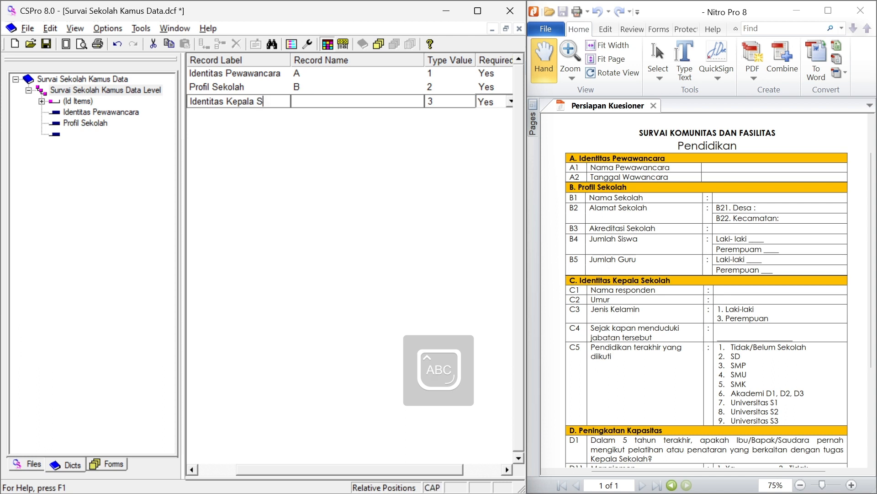
{"action": "key", "text": "Caps_Lock"}
{"action": "type", "text": "ekolah"}
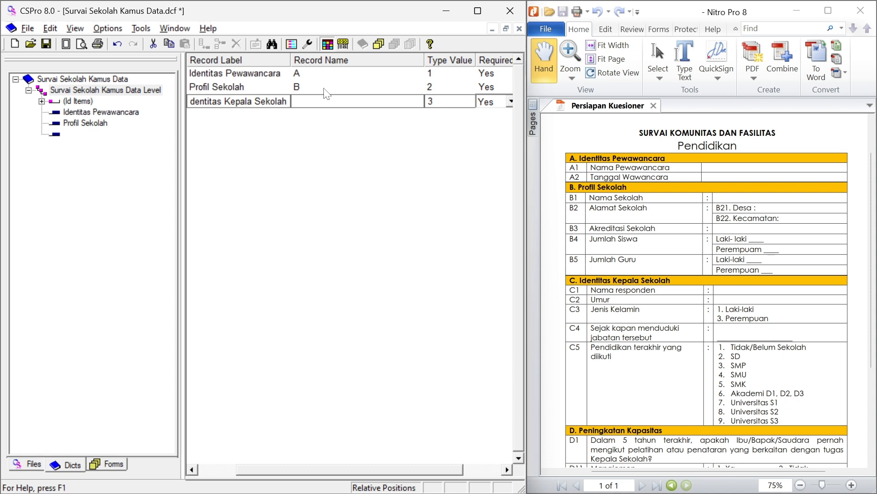
Set the record name of Identitas Kepala Sekolah to "C" and accept its other properties as they are
{"action": "key", "text": "Tab"}
{"action": "key", "text": "Caps_Lock"}
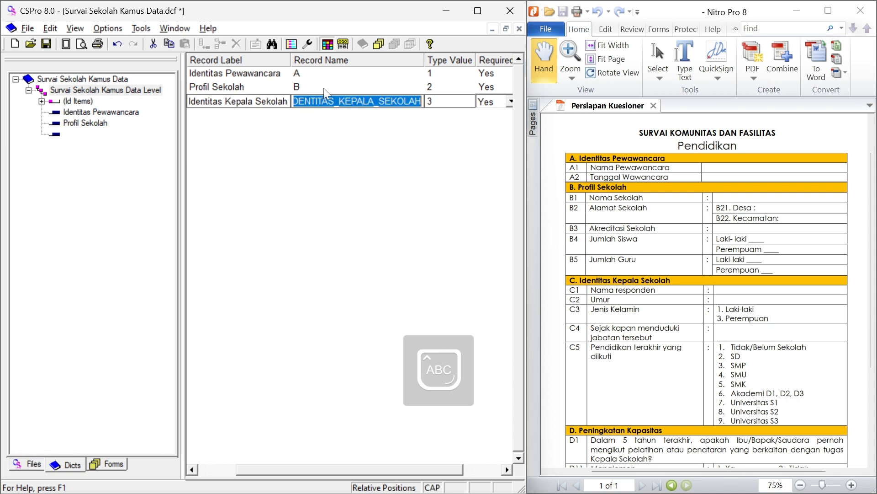
{"action": "type", "text": "C"}
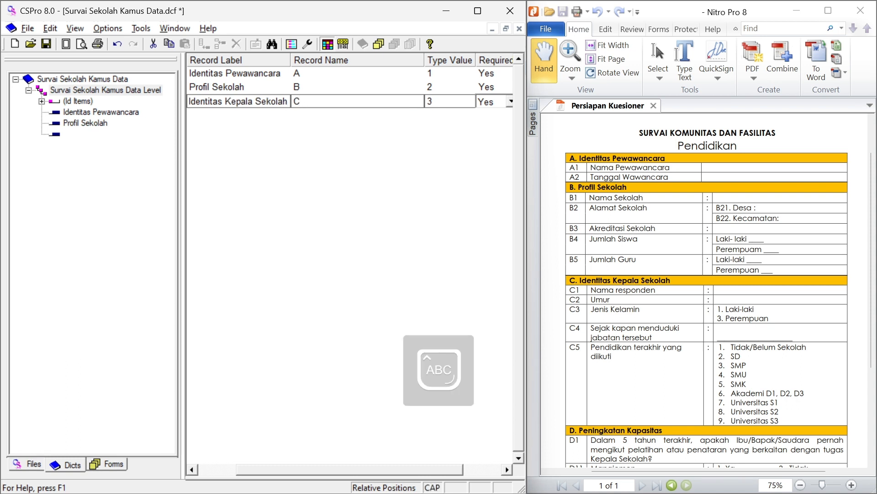
{"action": "key", "text": "Tab"}
{"action": "key", "text": "Tab"}
{"action": "key", "text": "Tab"}
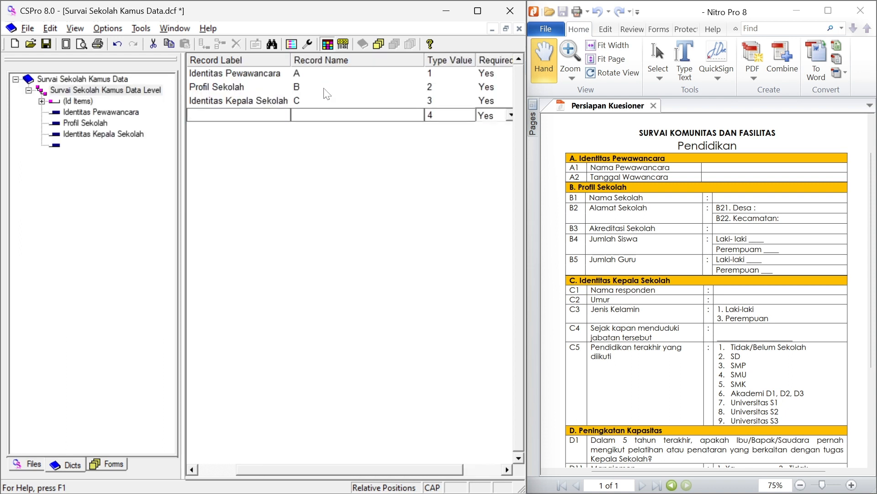
Add a fourth record labelled "Peningkatan Kapasitas" with the name "D", and discard the extra blank row below it
{"action": "scroll", "coordinate": [624, 330], "scroll_direction": "down", "scroll_amount": 3}
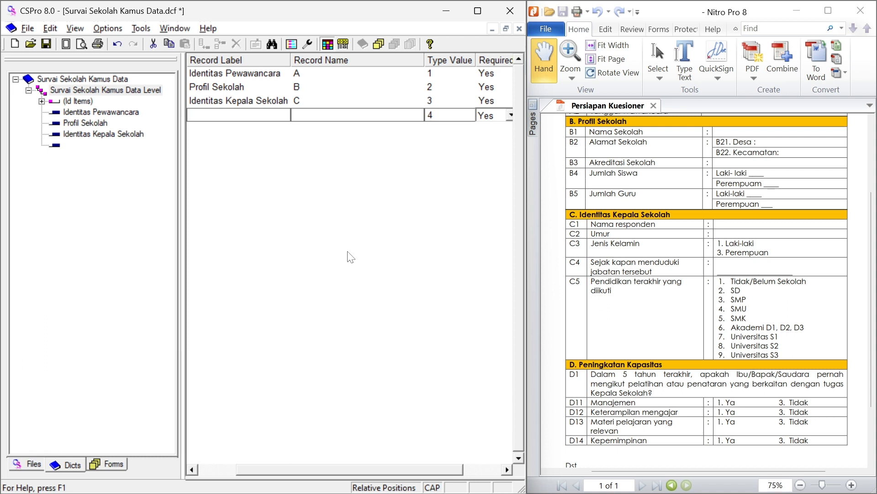
{"action": "type", "text": "P"}
{"action": "key", "text": "Caps_Lock"}
{"action": "type", "text": "eningk"}
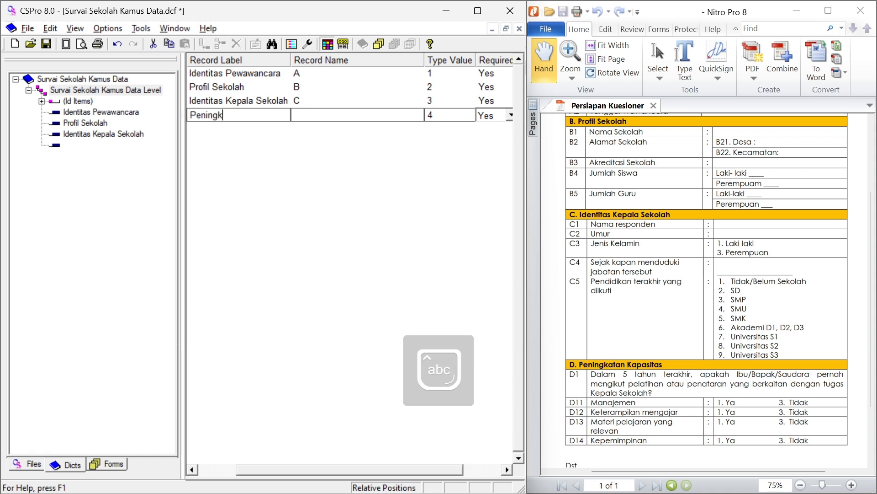
{"action": "type", "text": "atan Kapasitas"}
{"action": "key", "text": "Tab"}
{"action": "key", "text": "Caps_Lock"}
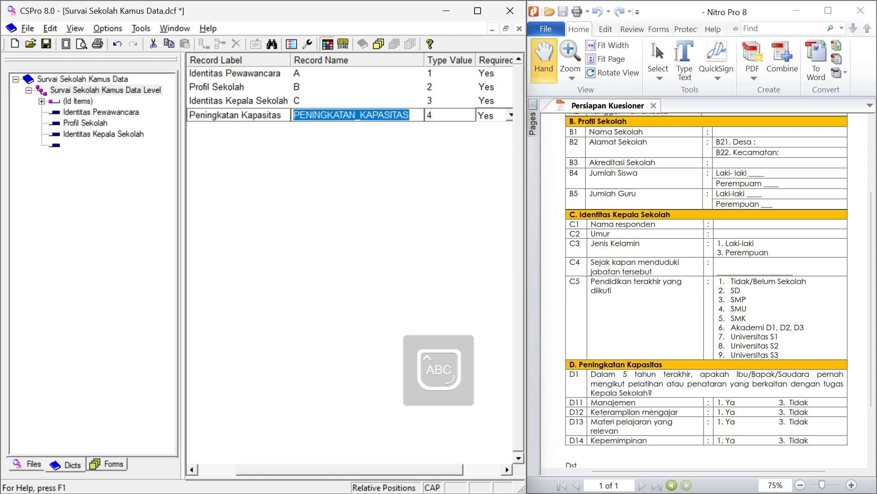
{"action": "type", "text": "D"}
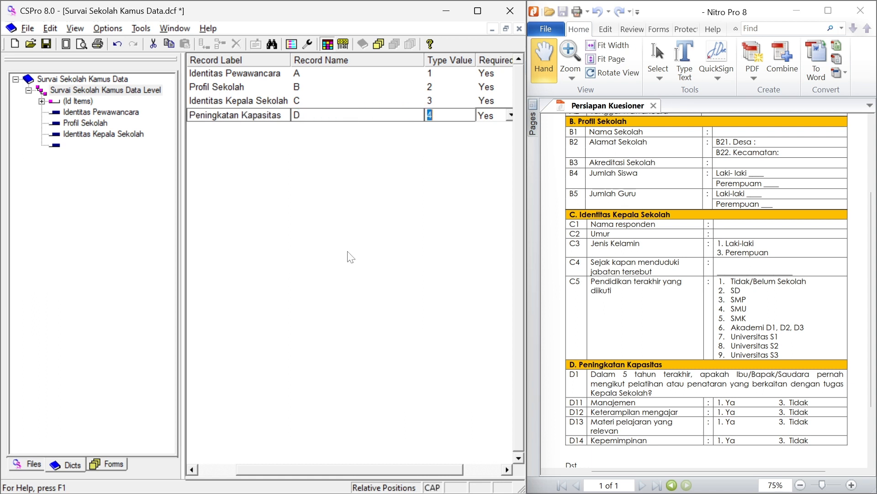
{"action": "key", "text": "Tab"}
{"action": "key", "text": "Tab"}
{"action": "key", "text": "Tab"}
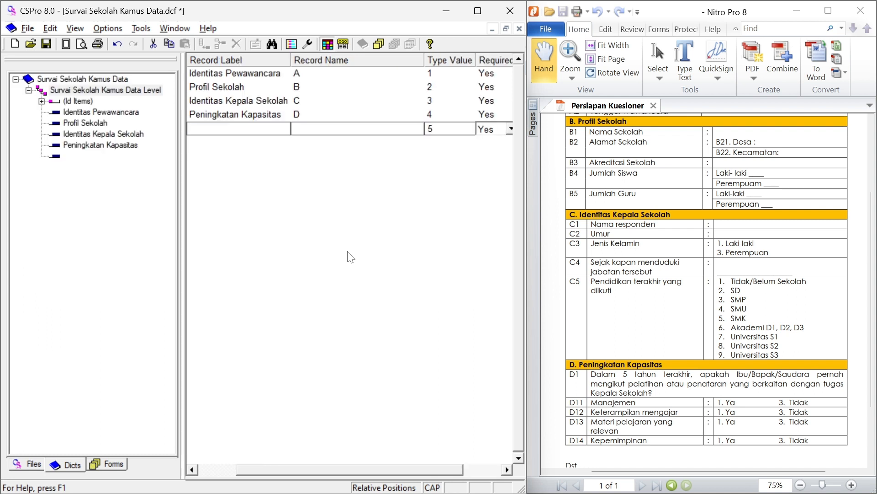
{"action": "key", "text": "Escape"}
{"action": "left_click_drag", "start_coordinate": [652, 267], "coordinate": [654, 303]}
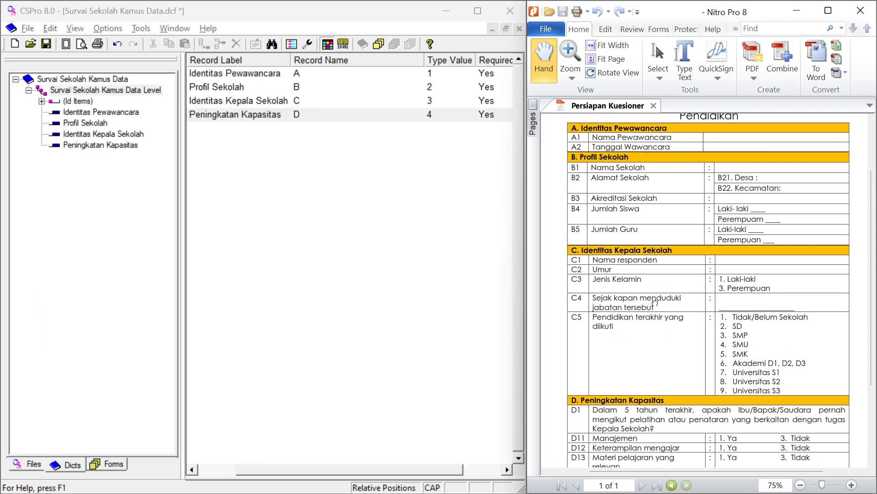
{"action": "scroll", "coordinate": [652, 297], "scroll_direction": "up", "scroll_amount": 3}
{"action": "scroll", "coordinate": [639, 329], "scroll_direction": "down", "scroll_amount": 3}
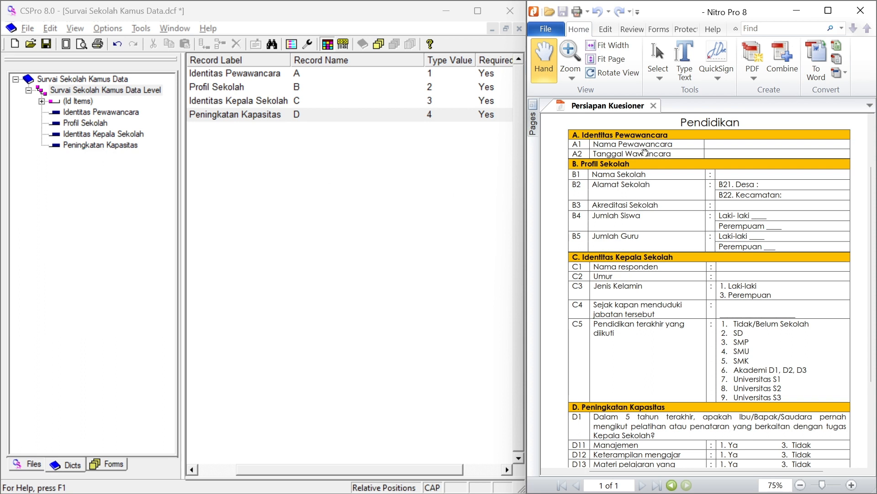
Add an item labelled "Nama pewawancara" to the Identitas Pewawancara record, matching question A1 of the questionnaire
{"action": "left_click_drag", "start_coordinate": [656, 216], "coordinate": [677, 310]}
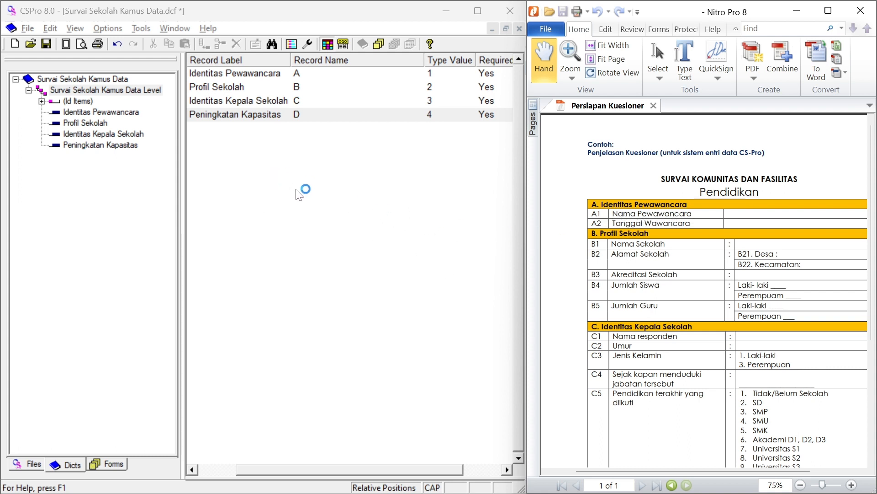
{"action": "left_click", "coordinate": [103, 116]}
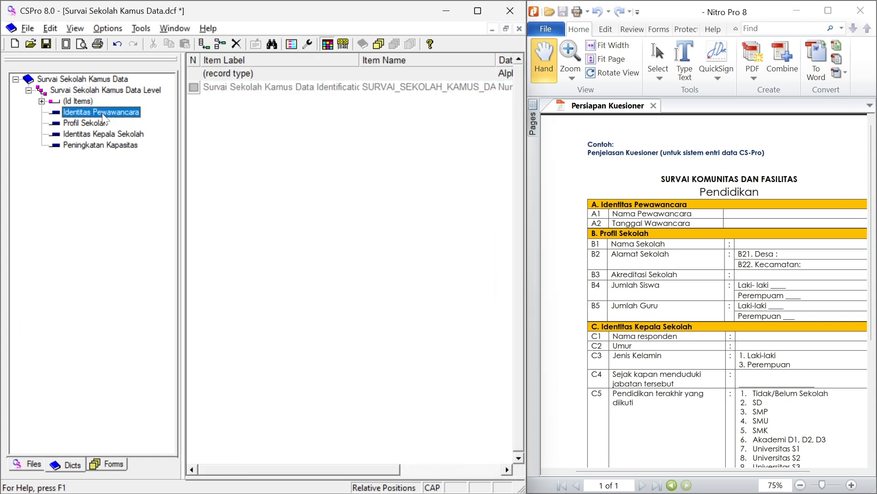
{"action": "right_click", "coordinate": [103, 114]}
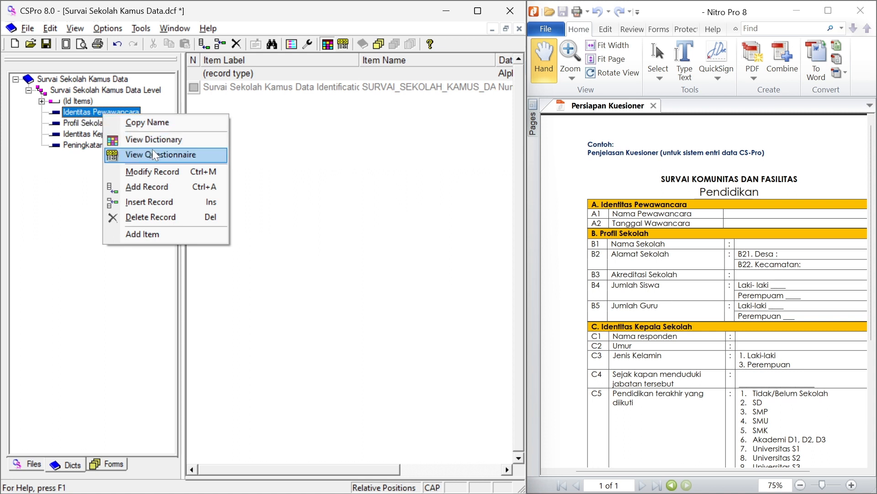
{"action": "left_click", "coordinate": [152, 233]}
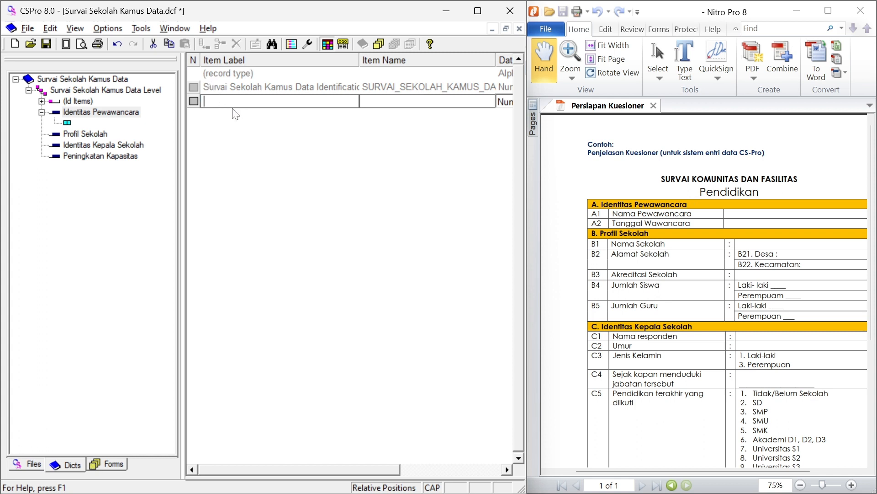
{"action": "type", "text": "N"}
{"action": "key", "text": "Caps_Lock"}
{"action": "type", "text": "ama"}
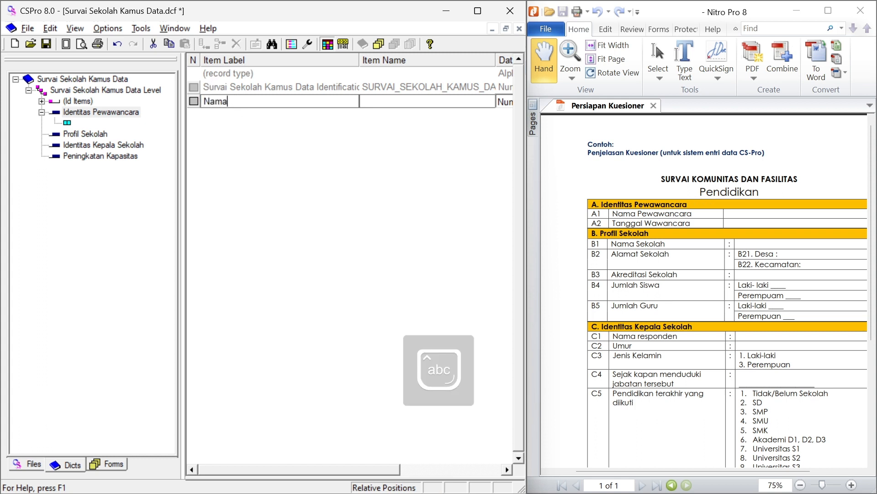
{"action": "type", "text": " pewawancara"}
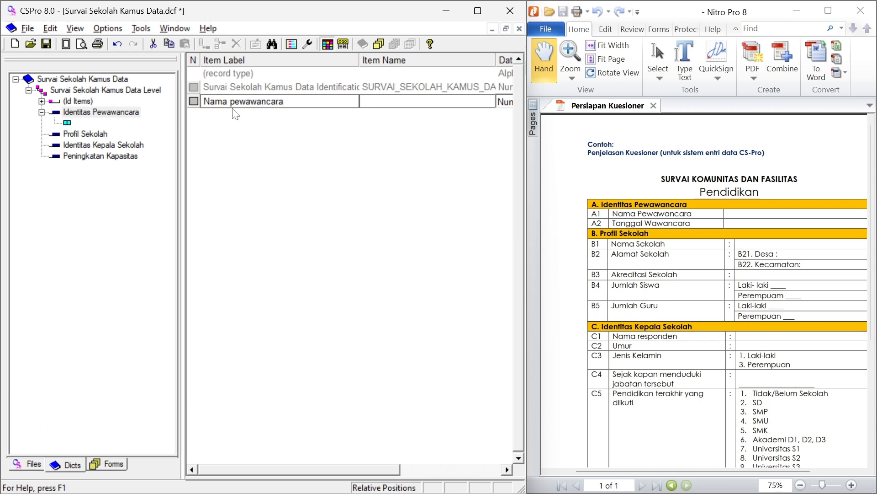
Name the Nama pewawancara item "A1" with data type Alpha, and accept its remaining properties as they are
{"action": "key", "text": "Tab"}
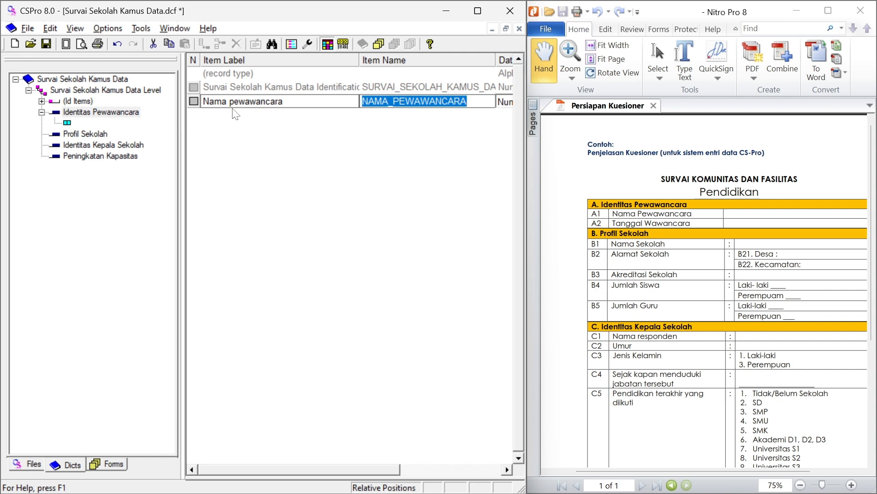
{"action": "key", "text": "Caps_Lock"}
{"action": "type", "text": "A1"}
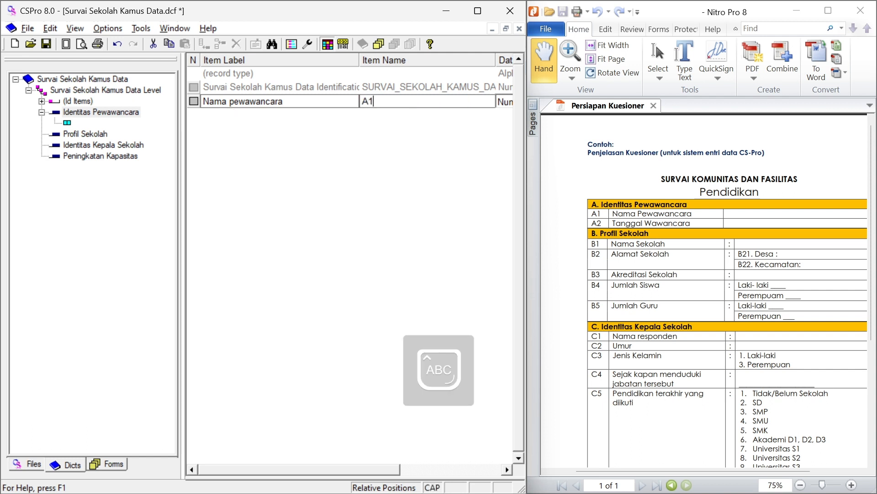
{"action": "key", "text": "Tab"}
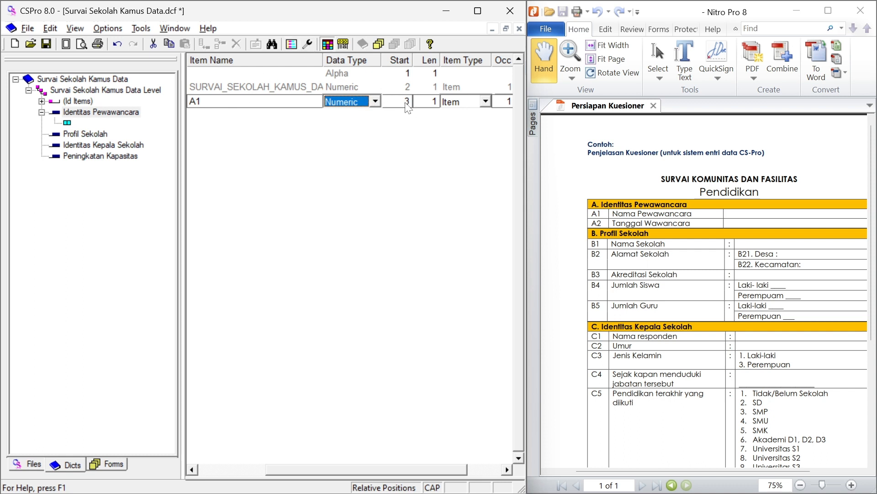
{"action": "left_click", "coordinate": [376, 101]}
{"action": "left_click", "coordinate": [358, 125]}
{"action": "left_click", "coordinate": [432, 102]}
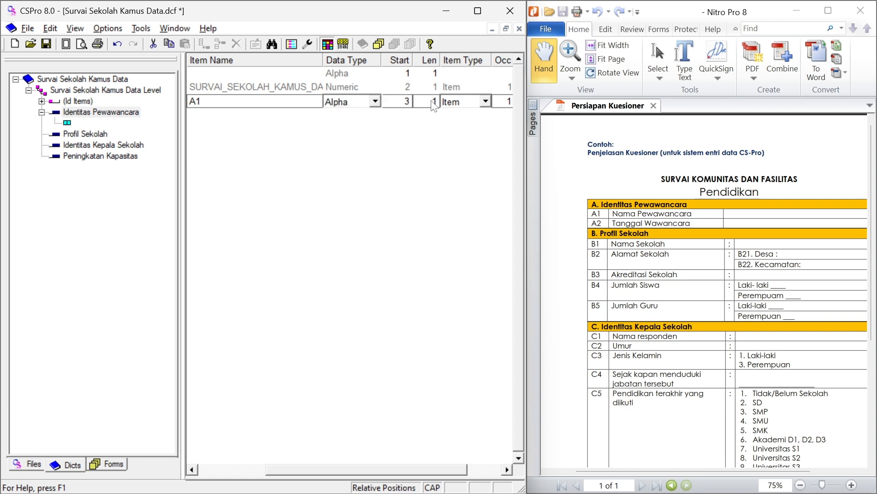
{"action": "key", "text": "Tab"}
{"action": "key", "text": "Return"}
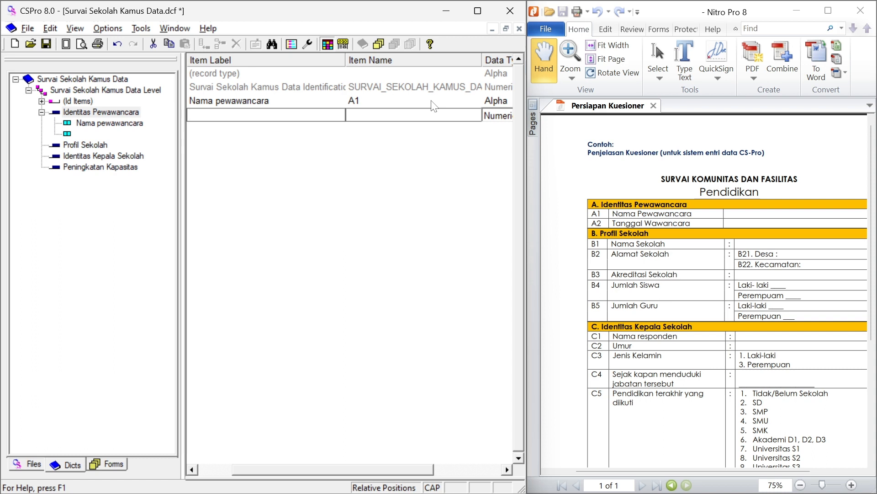
Add a second item labelled "Tanggal wawancara" with the item name "A2" to the Identitas Pewawancara record
{"action": "key", "text": "Caps_Lock"}
{"action": "type", "text": "Tanggal "}
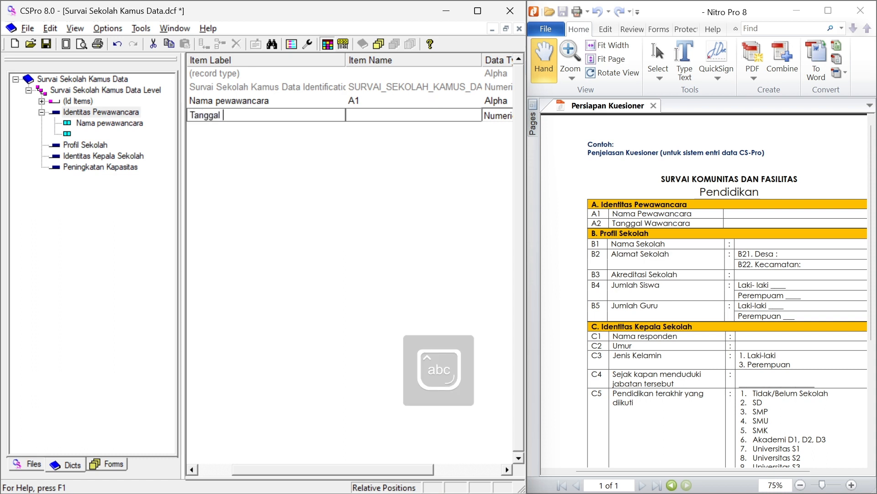
{"action": "type", "text": "wawan"}
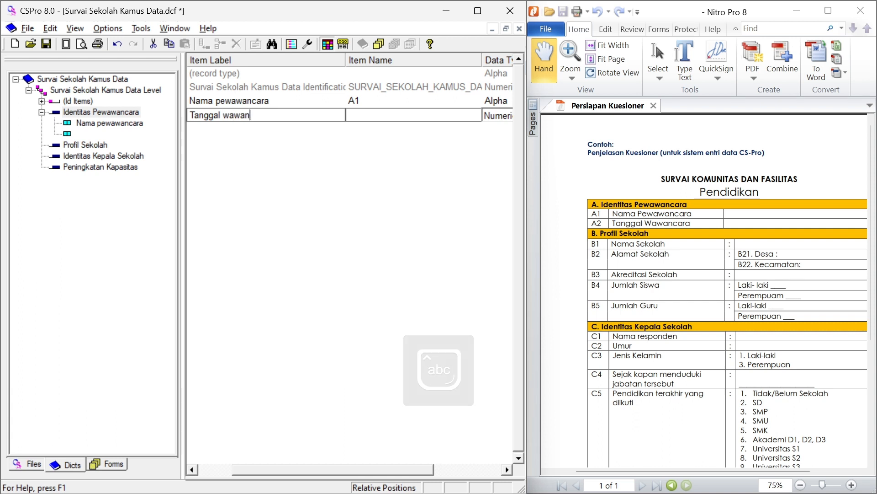
{"action": "type", "text": "cara"}
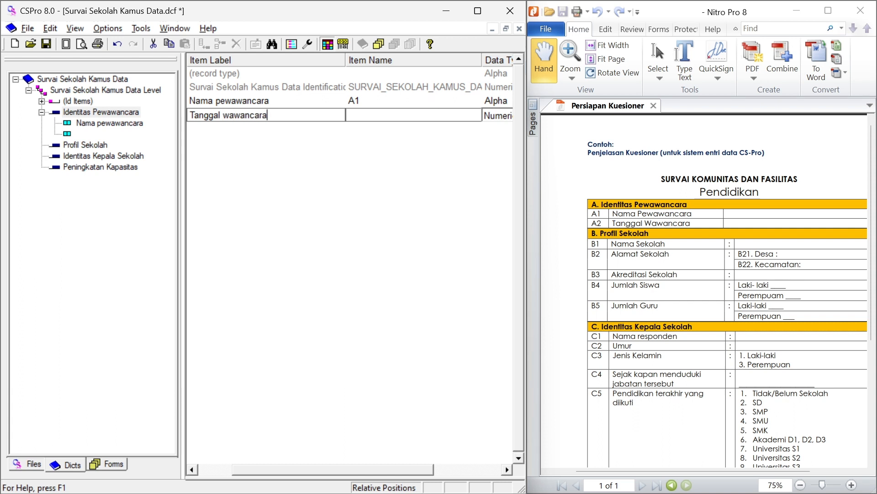
{"action": "key", "text": "Tab"}
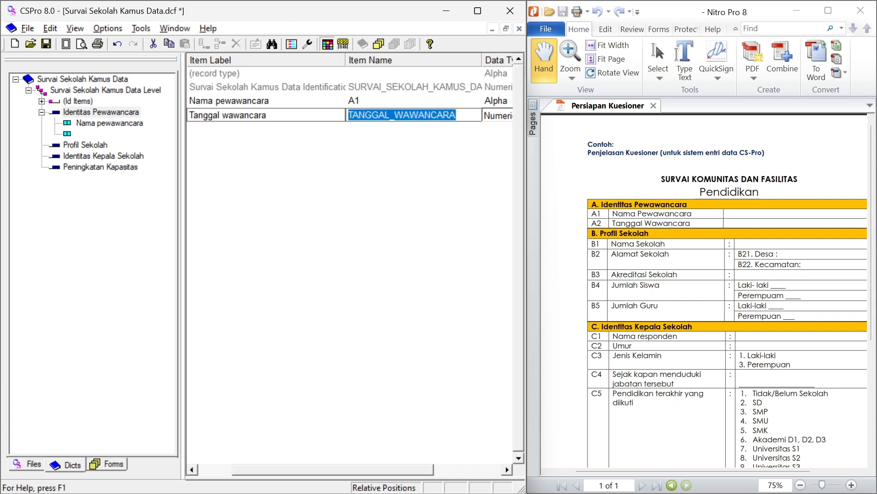
{"action": "key", "text": "Caps_Lock"}
{"action": "type", "text": "A2"}
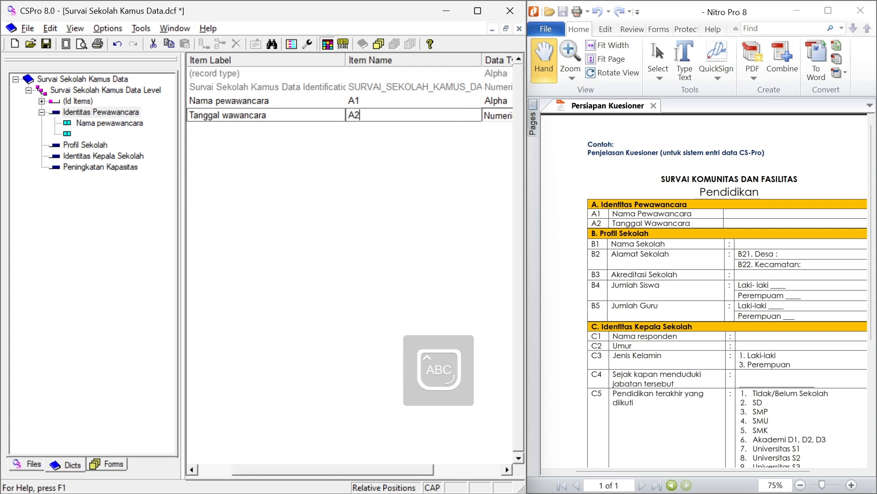
Keep the Tanggal wawancara item Numeric and leave its start, length and other properties as they are
{"action": "key", "text": "Tab"}
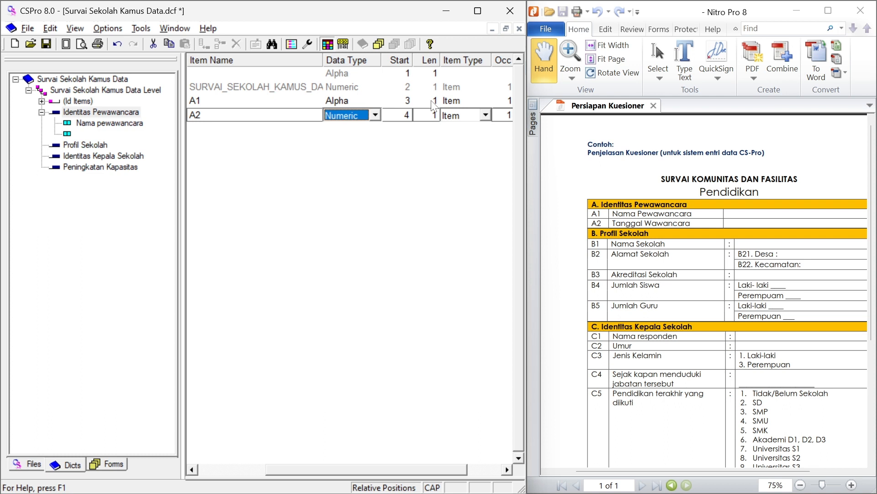
{"action": "key", "text": "Tab"}
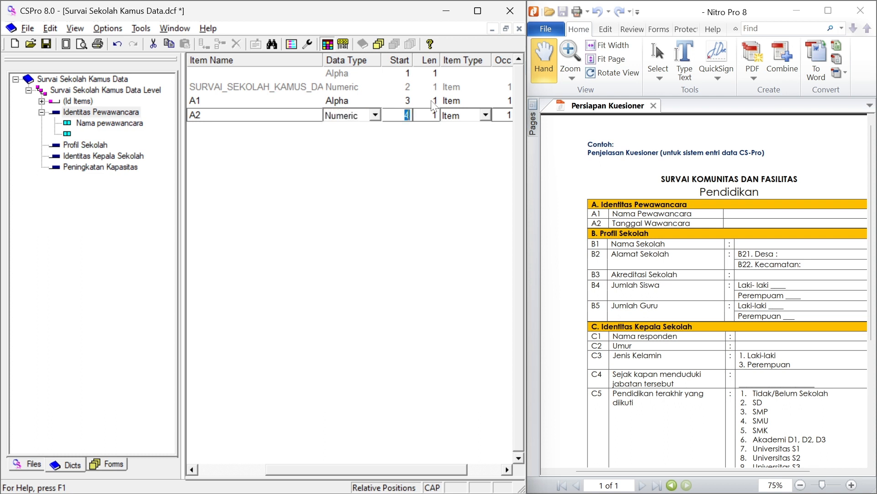
{"action": "key", "text": "Tab"}
{"action": "key", "text": "Tab"}
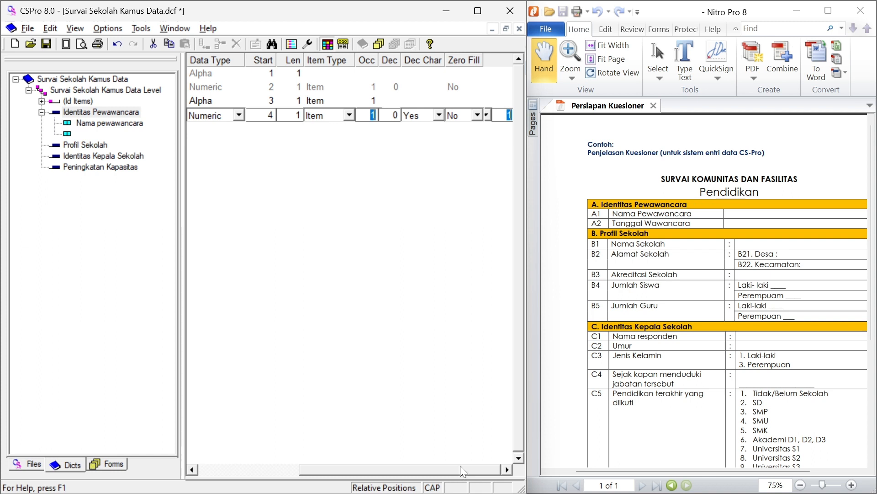
{"action": "left_click_drag", "start_coordinate": [460, 468], "coordinate": [358, 469]}
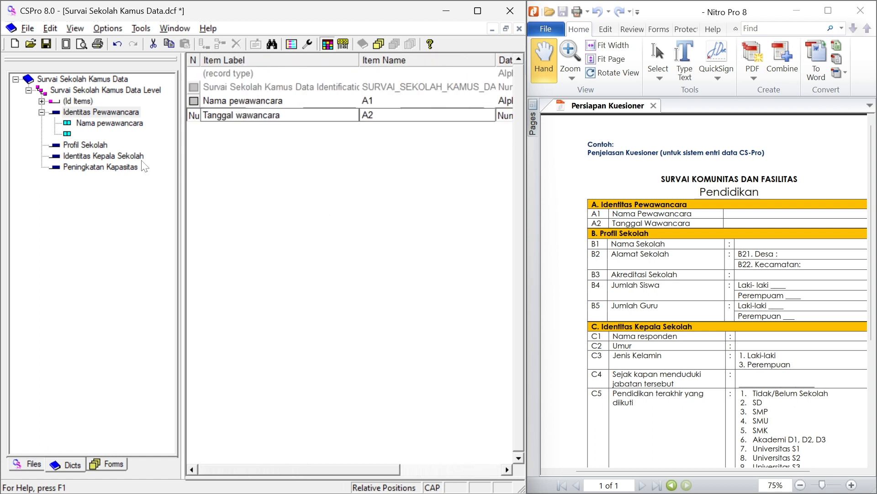
Add an item labelled "Nama sekolah" with the item name "B1" to the Profil Sekolah record
{"action": "left_click", "coordinate": [101, 146]}
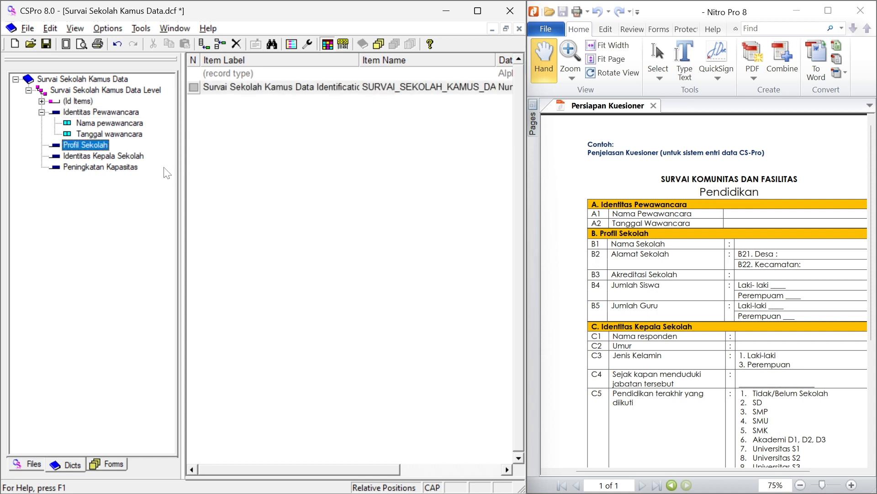
{"action": "right_click", "coordinate": [83, 149]}
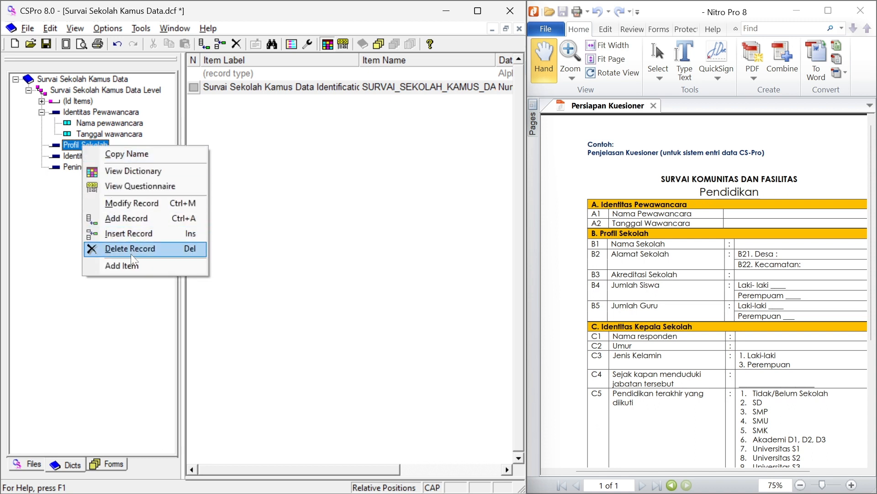
{"action": "left_click", "coordinate": [124, 266]}
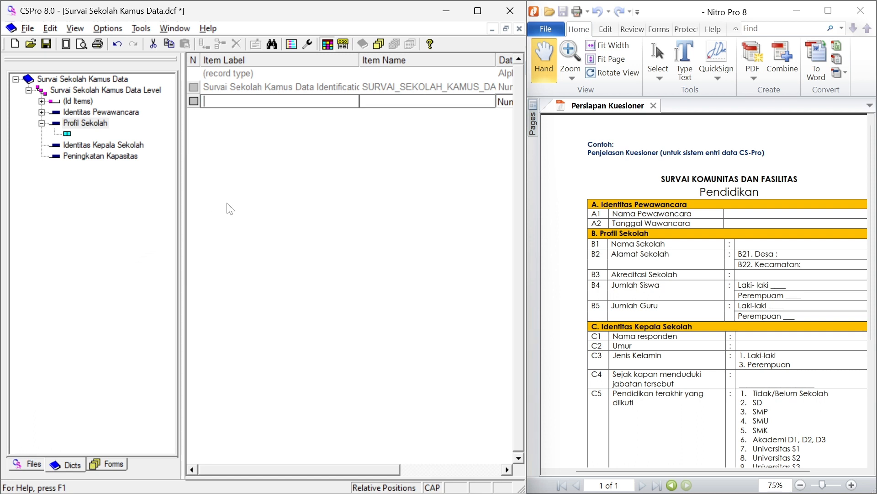
{"action": "type", "text": "Nama sekolah"}
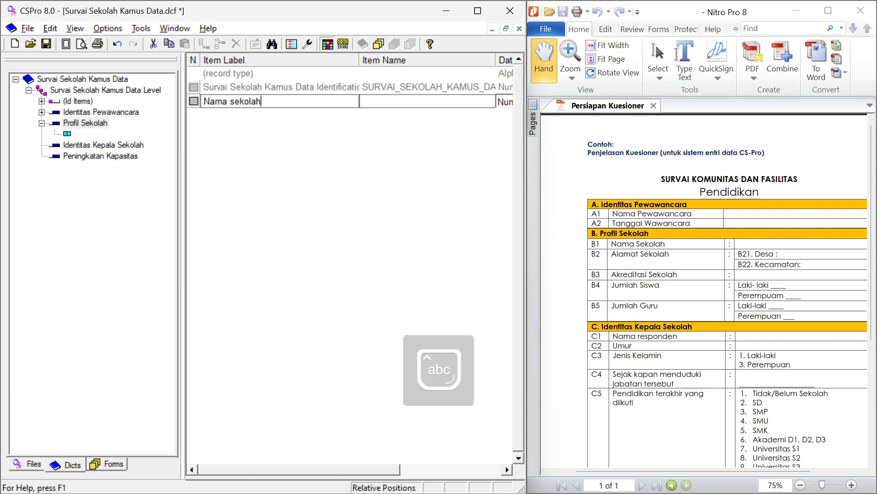
{"action": "key", "text": "Return"}
{"action": "key", "text": "Caps_Lock"}
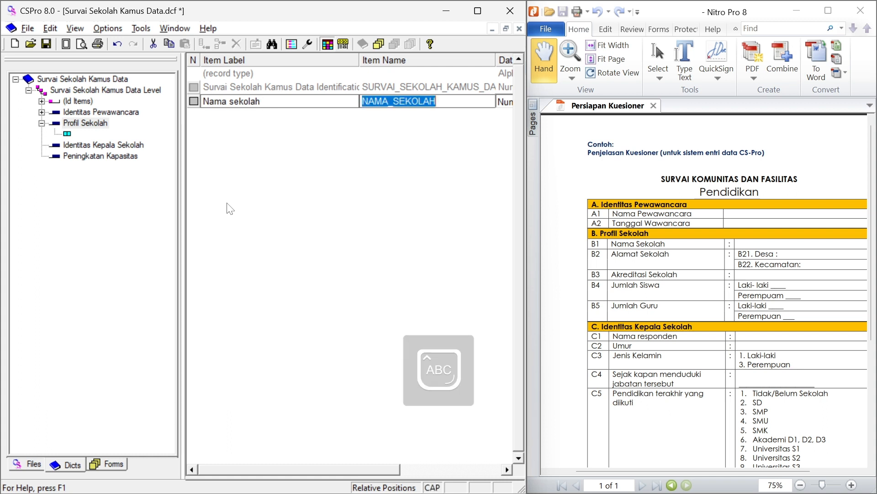
{"action": "type", "text": "B1"}
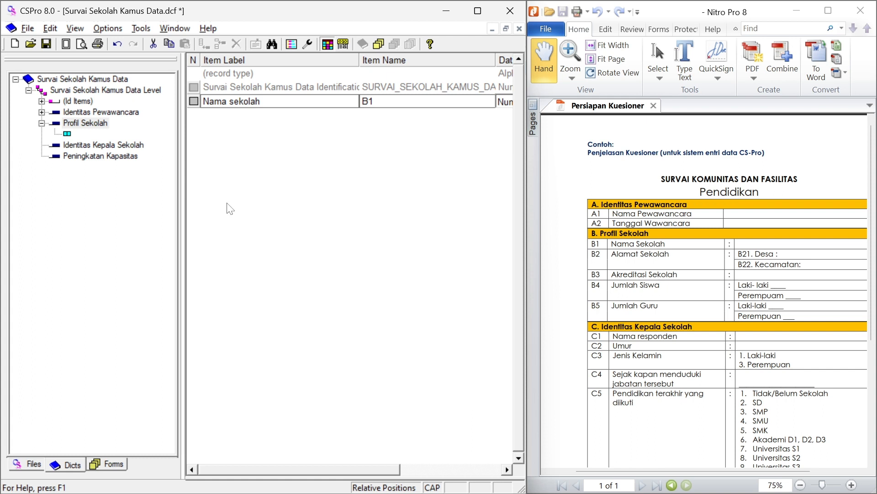
Set the data type of the Nama sekolah item to Alpha and accept its remaining properties as they are
{"action": "key", "text": "Return"}
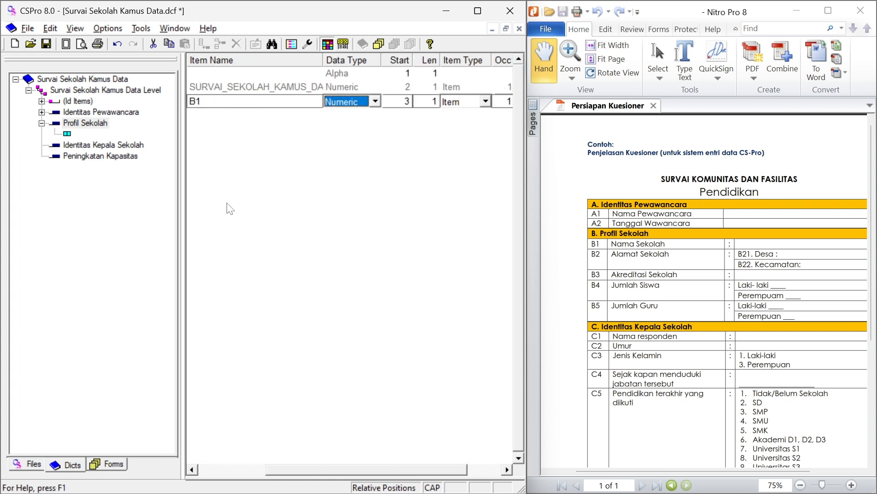
{"action": "left_click", "coordinate": [375, 101]}
{"action": "left_click", "coordinate": [362, 128]}
{"action": "key", "text": "Tab"}
{"action": "key", "text": "Tab"}
{"action": "key", "text": "Tab"}
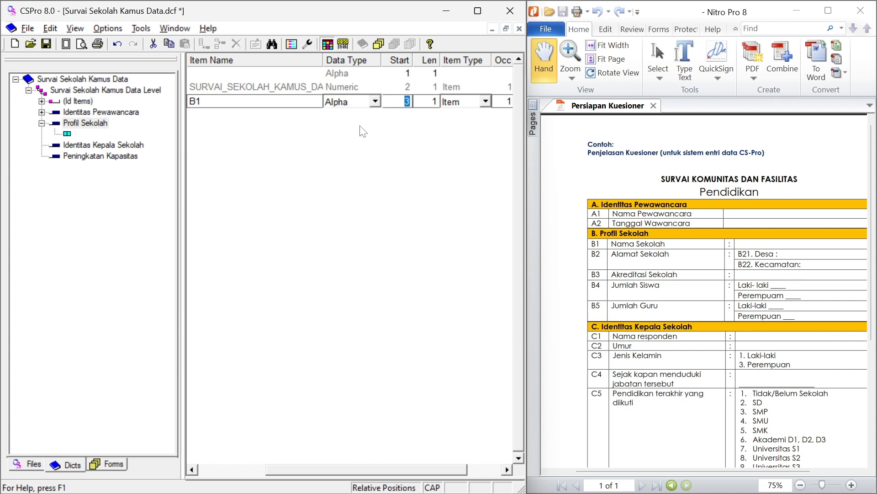
{"action": "key", "text": "Tab"}
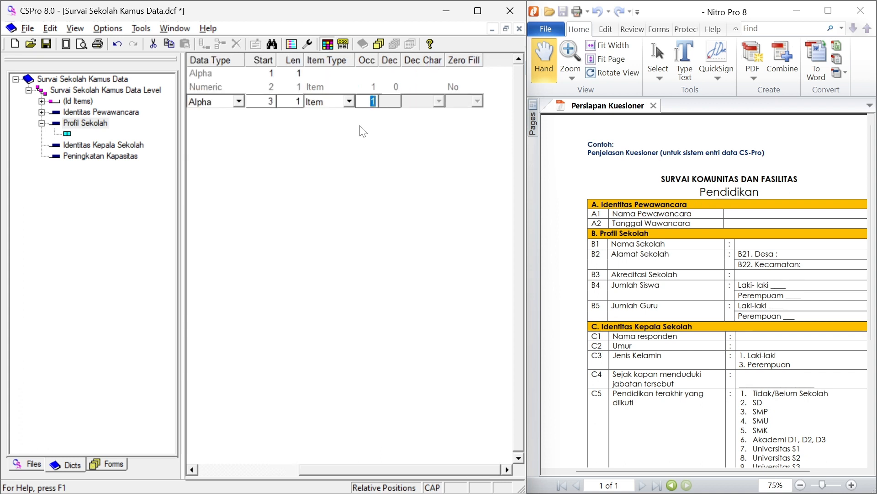
{"action": "key", "text": "Return"}
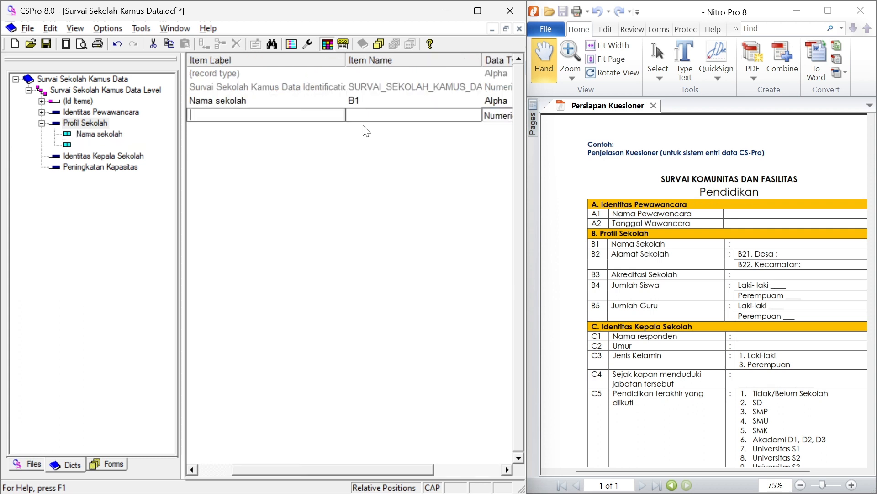
Label the second item of the Profil Sekolah record "Alamat sekolah", matching question B2 of the questionnaire
{"action": "type", "text": "A"}
{"action": "key", "text": "Caps_Lock"}
{"action": "type", "text": "alamat"}
{"action": "key", "text": "BackSpace"}
{"action": "key", "text": "BackSpace"}
{"action": "key", "text": "BackSpace"}
{"action": "key", "text": "BackSpace"}
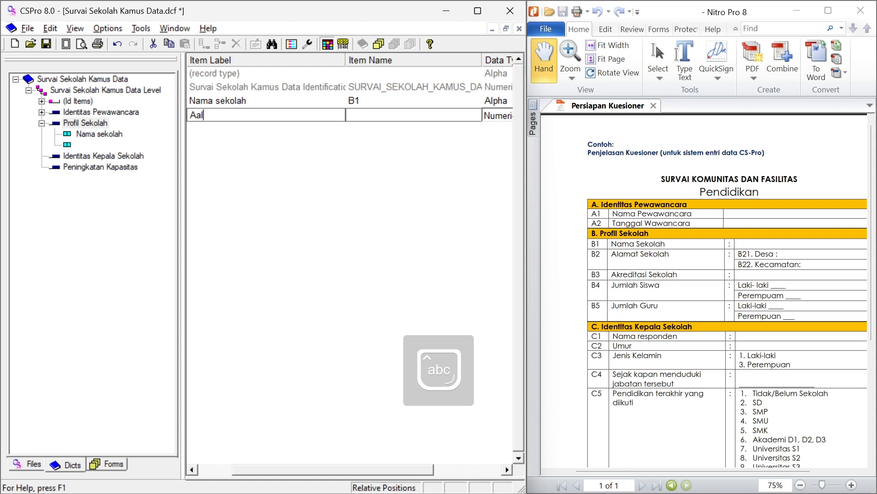
{"action": "key", "text": "BackSpace"}
{"action": "key", "text": "BackSpace"}
{"action": "type", "text": "lamat seko"}
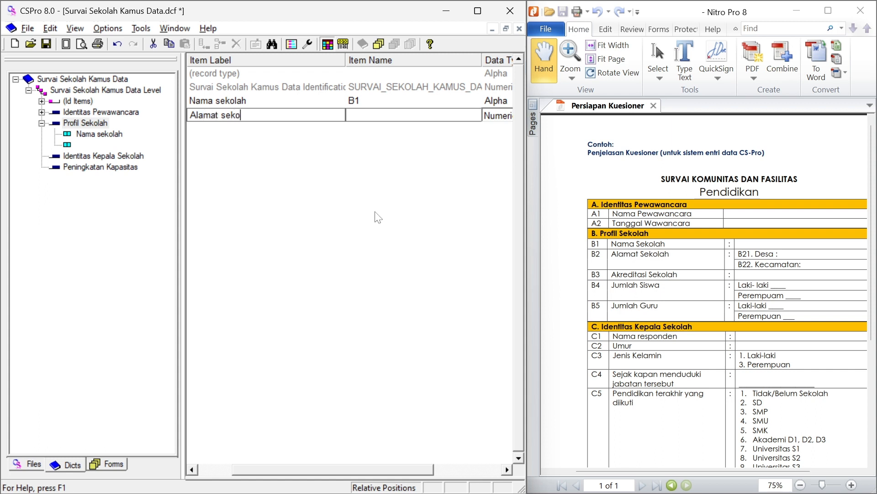
{"action": "type", "text": "lah"}
Set the item name of Alamat sekolah to "B2"
{"action": "key", "text": "Tab"}
{"action": "key", "text": "Caps_Lock"}
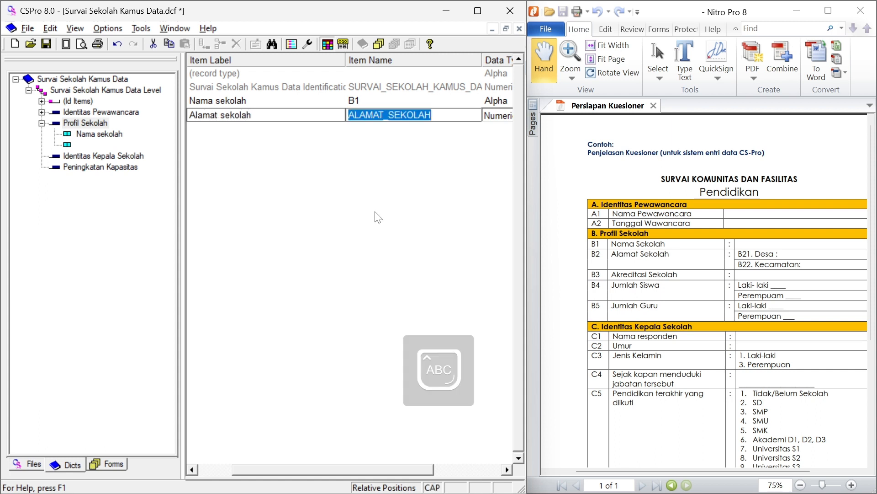
{"action": "type", "text": "B2"}
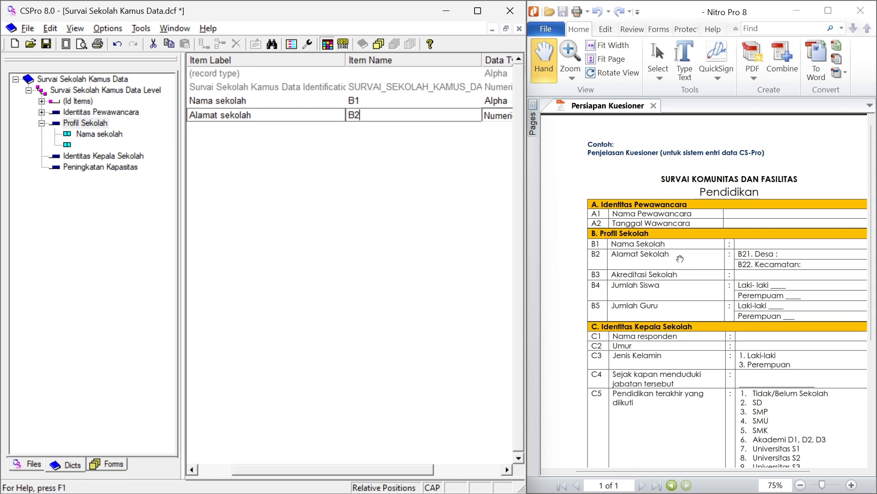
Extend the label of item B2 to "Alamat sekolah - desa" to cover the village part of the address
{"action": "double_click", "coordinate": [270, 120]}
{"action": "left_click", "coordinate": [270, 120]}
{"action": "type", "text": "- DE"}
{"action": "key", "text": "BackSpace"}
{"action": "key", "text": "Caps_Lock"}
{"action": "key", "text": "BackSpace"}
{"action": "type", "text": "desa"}
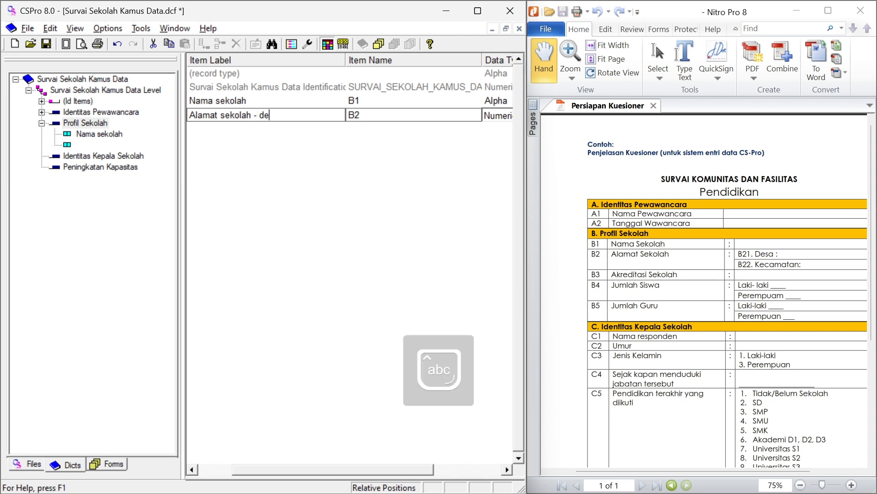
Change the item name of Alamat sekolah - desa to "B21"
{"action": "left_click", "coordinate": [367, 114]}
{"action": "left_click", "coordinate": [368, 115]}
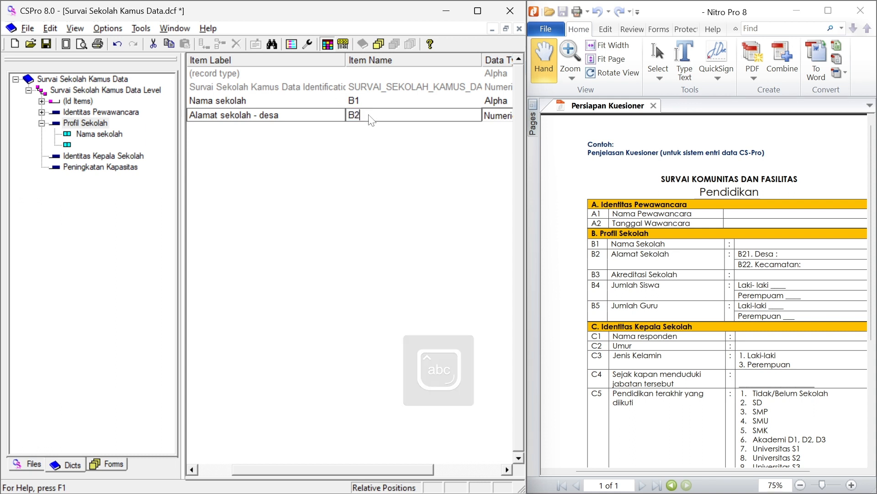
{"action": "type", "text": "1"}
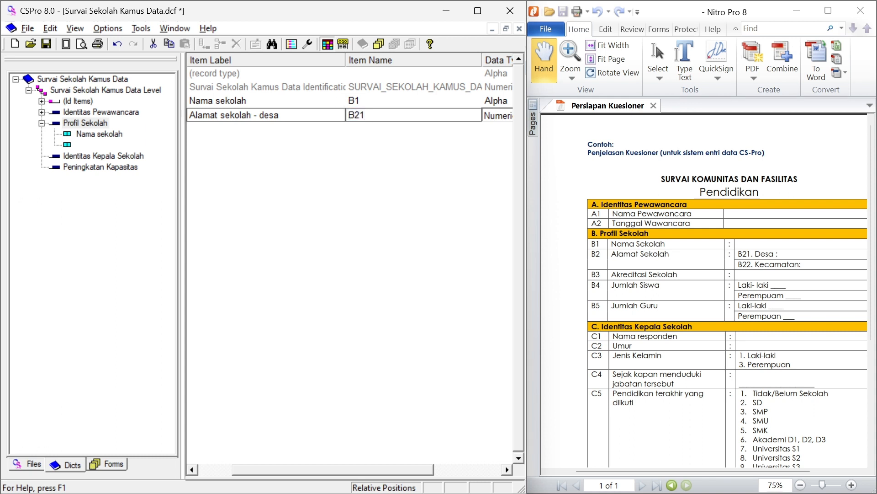
{"action": "key", "text": "Tab"}
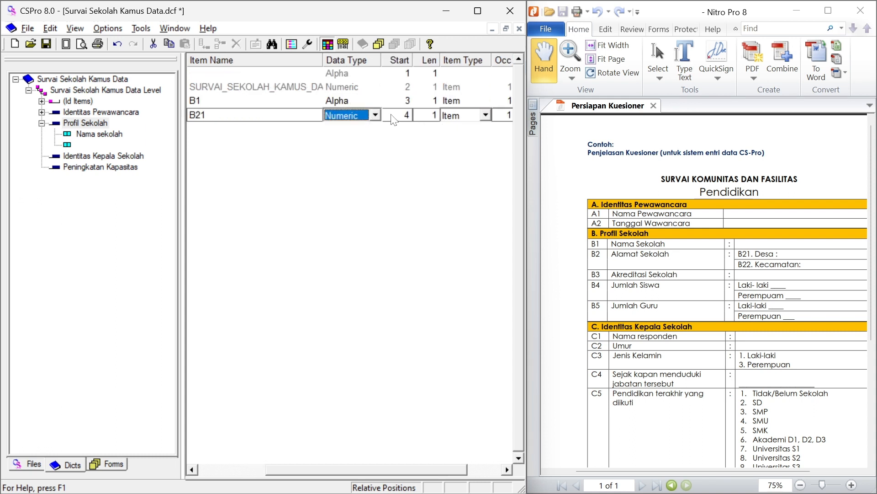
Set the data type of item B21 to Alpha and accept its remaining properties as they are
{"action": "left_click", "coordinate": [376, 115]}
{"action": "left_click", "coordinate": [357, 139]}
{"action": "key", "text": "Tab"}
{"action": "key", "text": "Tab"}
{"action": "key", "text": "Tab"}
{"action": "key", "text": "Tab"}
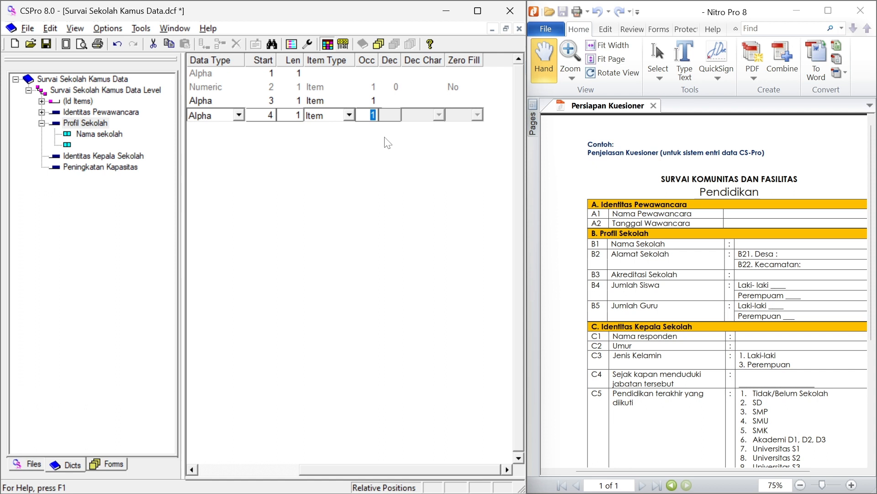
{"action": "key", "text": "Return"}
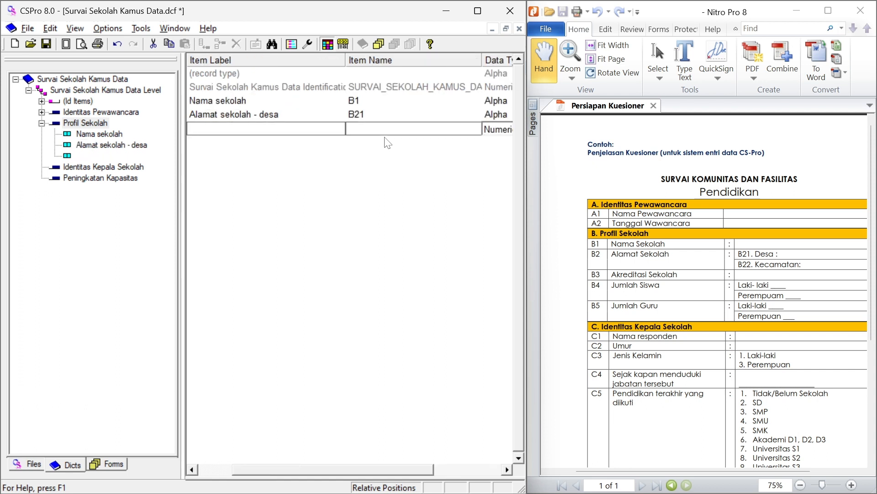
Add a third item to the Profil Sekolah record labelled "Alamat sekolah - kecamatan" with the item name "B22"
{"action": "type", "text": "Alam"}
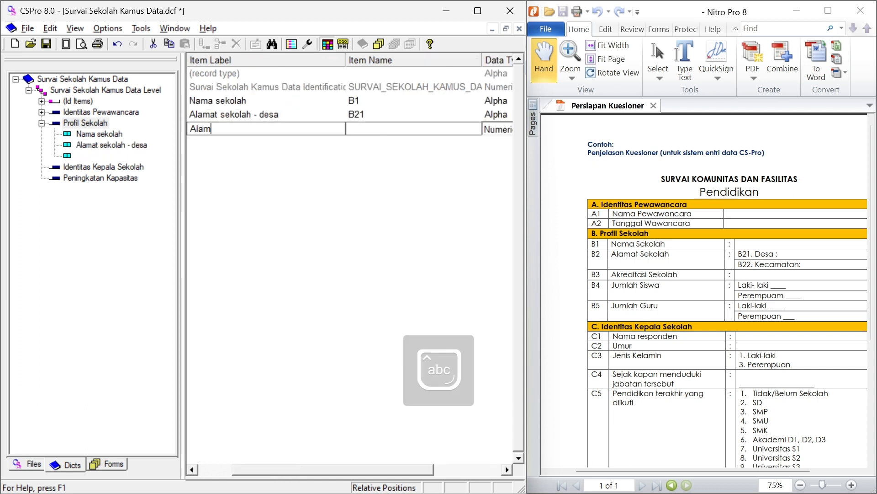
{"action": "type", "text": "at sekolah - "}
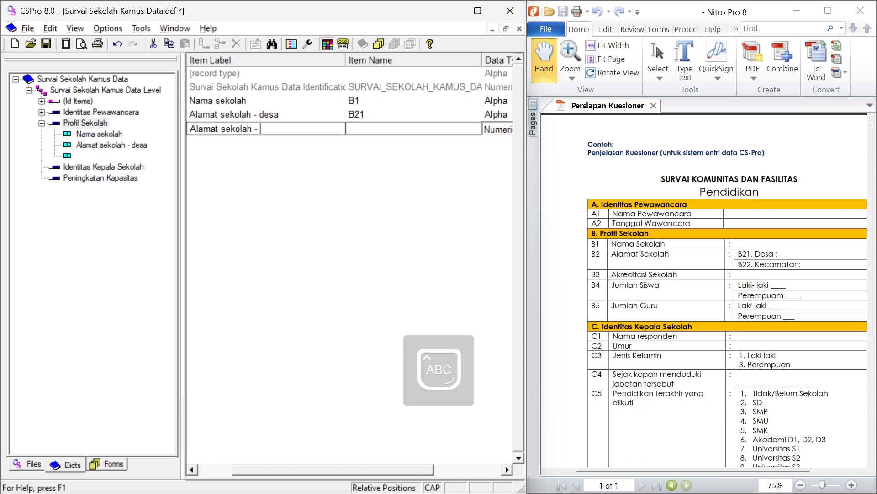
{"action": "type", "text": "kecamatan"}
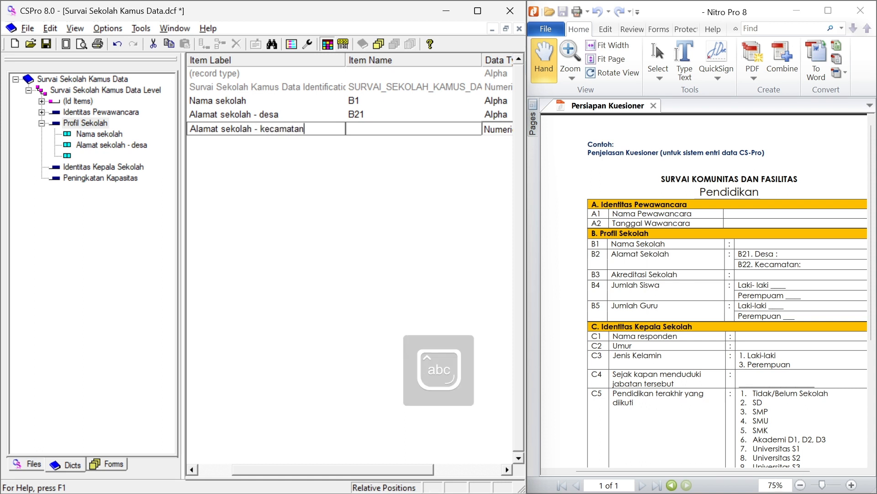
{"action": "key", "text": "Tab"}
{"action": "key", "text": "Caps_Lock"}
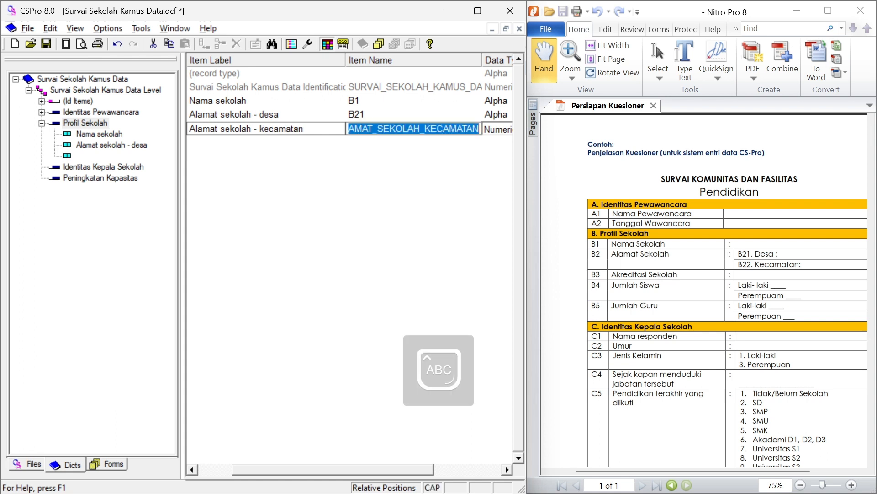
{"action": "type", "text": "B22"}
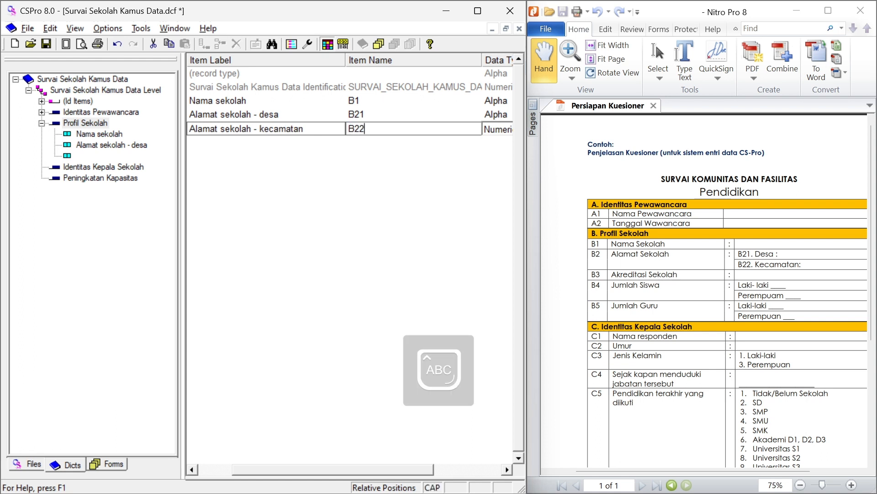
Set the data type of item B22 to Alpha and accept its remaining properties as they are
{"action": "key", "text": "Tab"}
{"action": "left_click", "coordinate": [371, 130]}
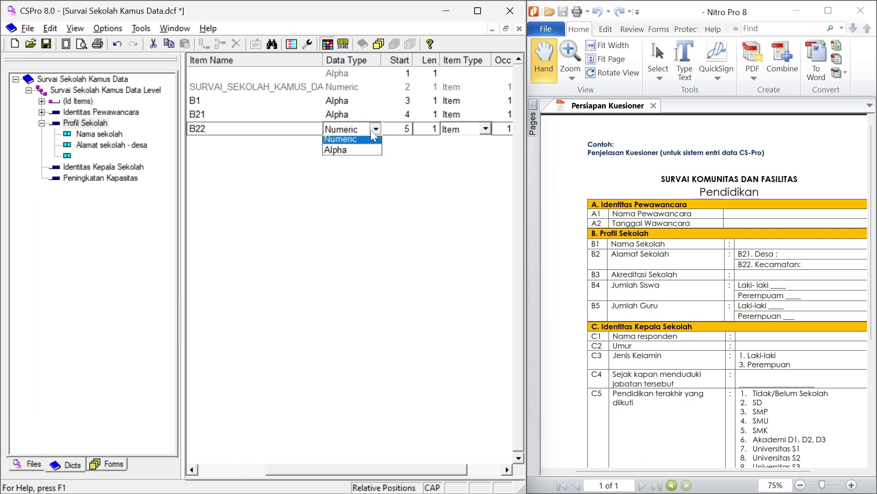
{"action": "left_click", "coordinate": [356, 151]}
{"action": "key", "text": "Tab"}
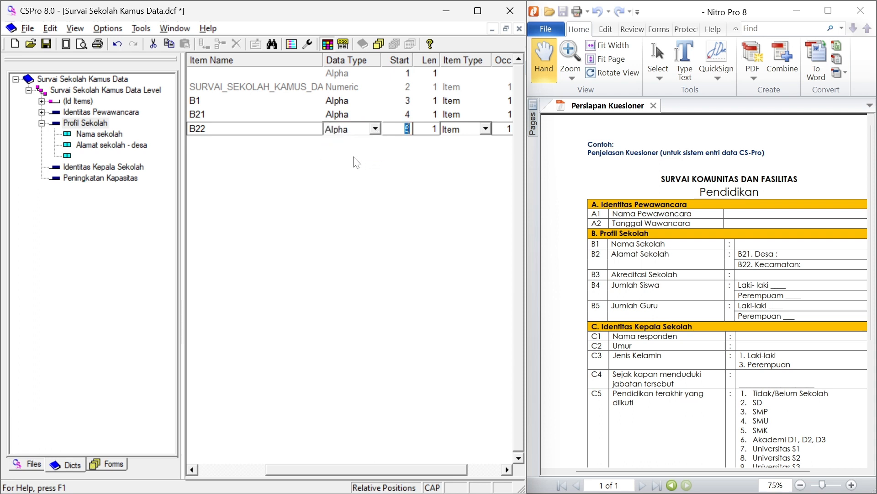
{"action": "key", "text": "Tab"}
{"action": "key", "text": "Tab"}
{"action": "key", "text": "Tab"}
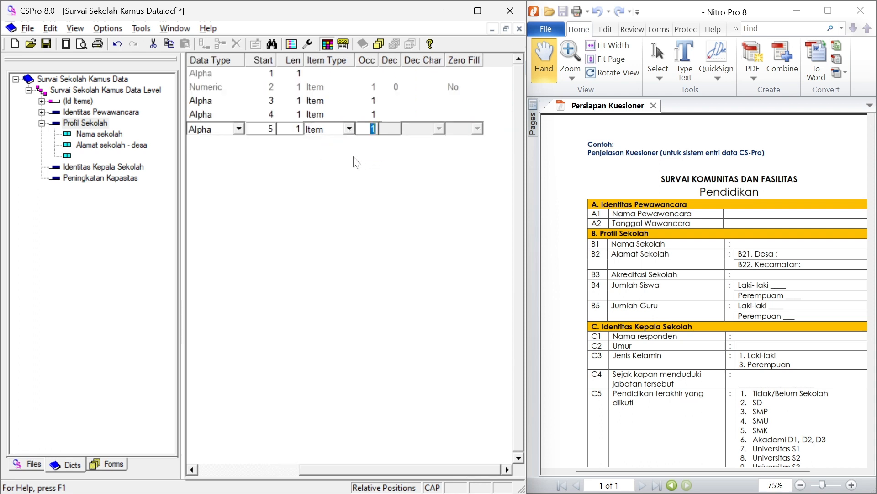
{"action": "key", "text": "Return"}
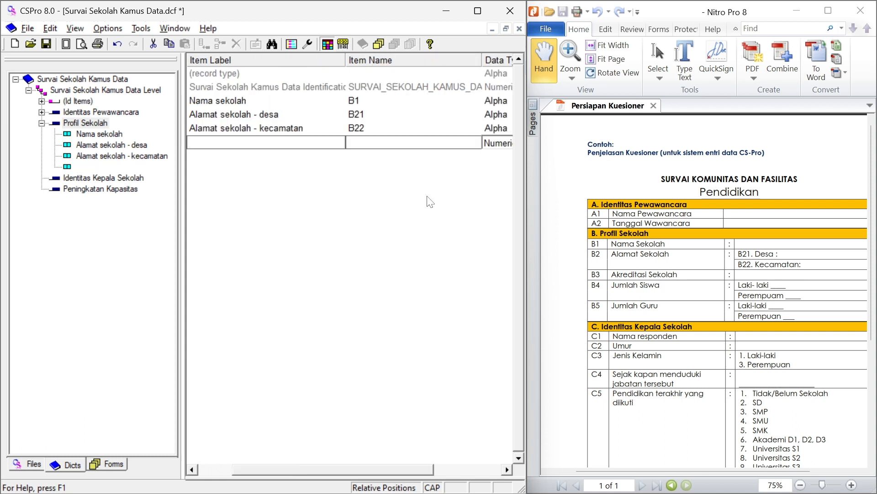
Add an item labelled "Akreditasi sekolah" with the item name "B3" to the Profil Sekolah record
{"action": "type", "text": "Ak"}
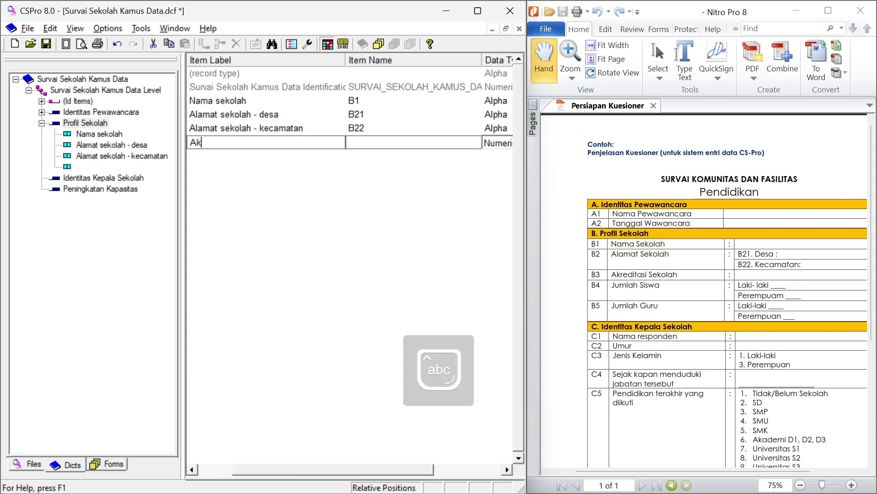
{"action": "type", "text": "reditasi sekolah"}
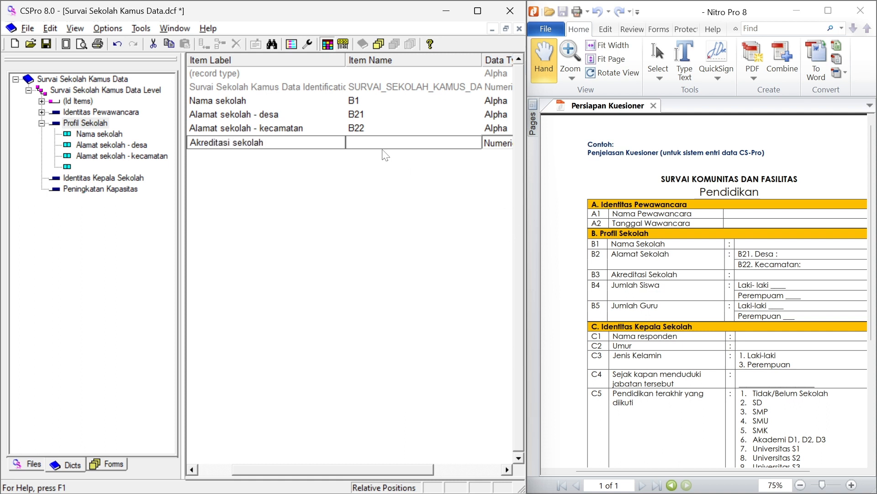
{"action": "key", "text": "Tab"}
{"action": "key", "text": "Caps_Lock"}
{"action": "type", "text": "B3"}
{"action": "type", "text": "_"}
{"action": "key", "text": "BackSpace"}
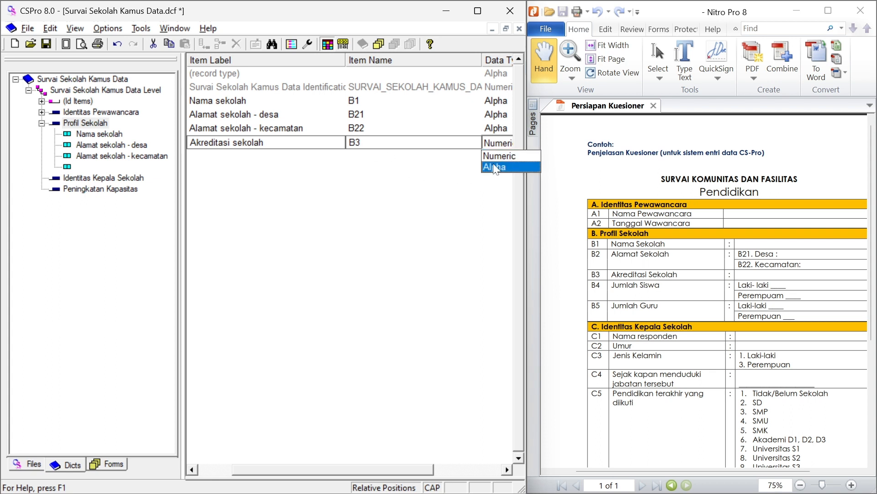
Set the data type of item B3 to Alpha and accept its remaining properties as they are
{"action": "left_click", "coordinate": [494, 168]}
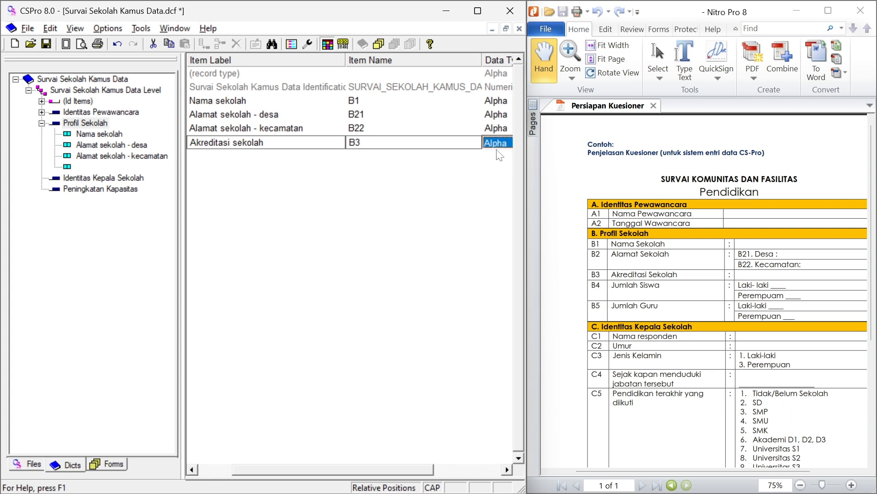
{"action": "key", "text": "Tab"}
{"action": "key", "text": "Tab"}
{"action": "key", "text": "Tab"}
{"action": "key", "text": "Tab"}
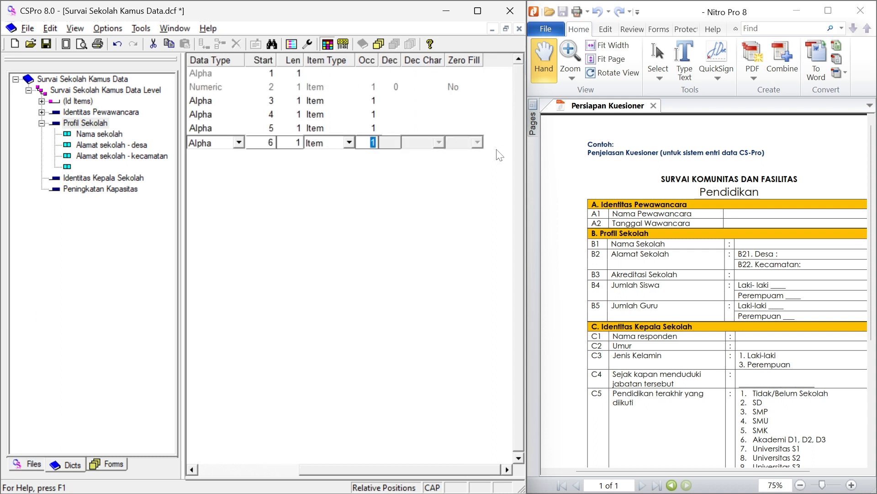
{"action": "key", "text": "Return"}
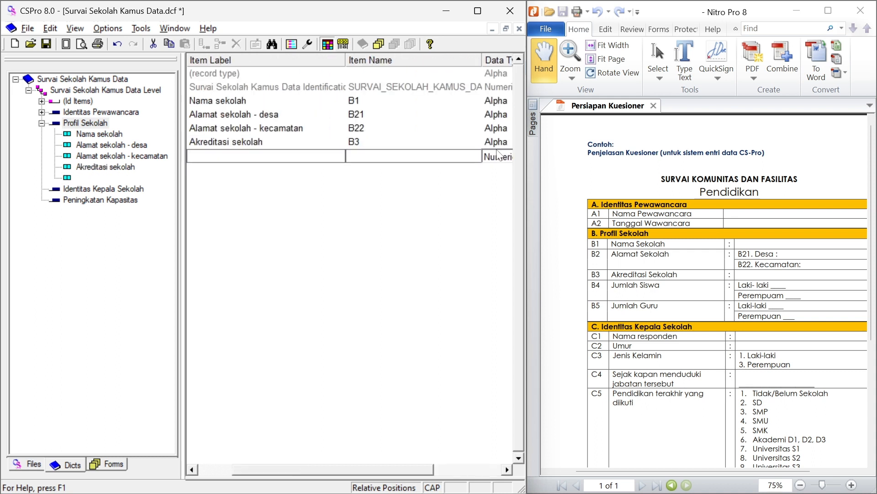
Label the item following Akreditasi sekolah "Jumlah siswa lk" for the number of male students in question B4
{"action": "key", "text": "Caps_Lock"}
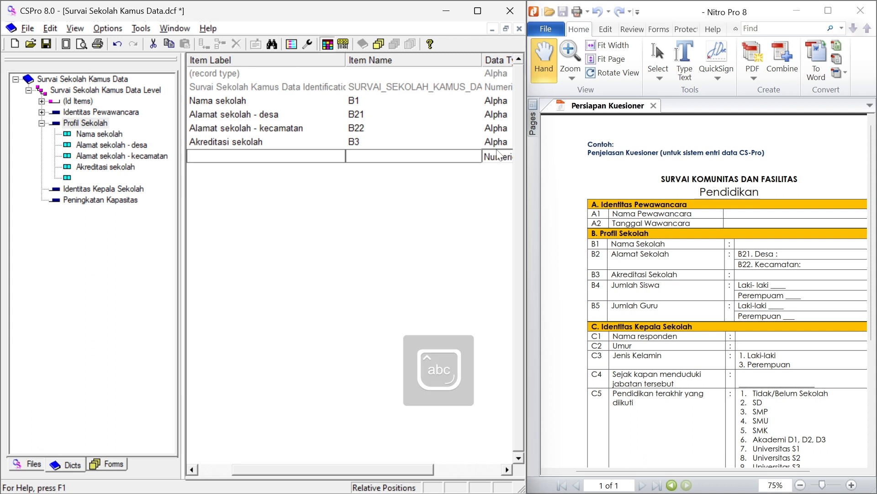
{"action": "type", "text": "j"}
{"action": "key", "text": "Caps_Lock"}
{"action": "type", "text": "UM"}
{"action": "key", "text": "BackSpace"}
{"action": "key", "text": "BackSpace"}
{"action": "key", "text": "BackSpace"}
{"action": "type", "text": "J"}
{"action": "key", "text": "Caps_Lock"}
{"action": "type", "text": "umlah siswa laki"}
{"action": "key", "text": "BackSpace"}
{"action": "key", "text": "BackSpace"}
{"action": "key", "text": "BackSpace"}
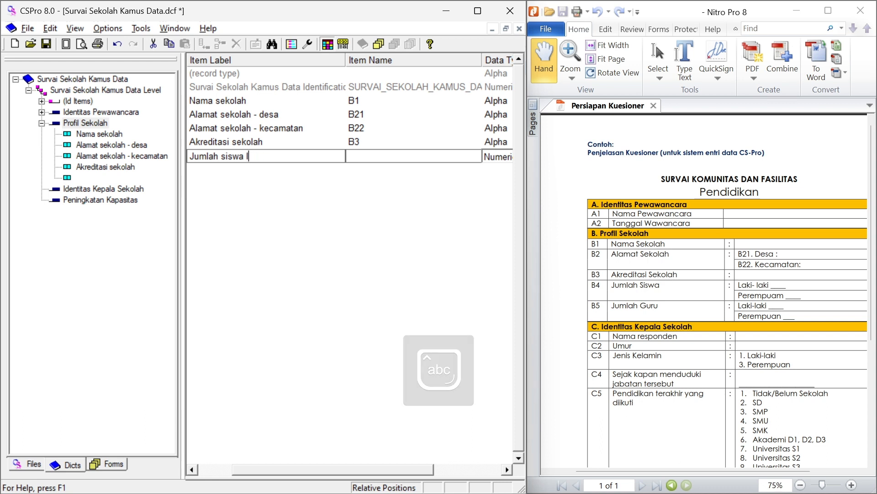
{"action": "type", "text": "k"}
{"action": "key", "text": "Tab"}
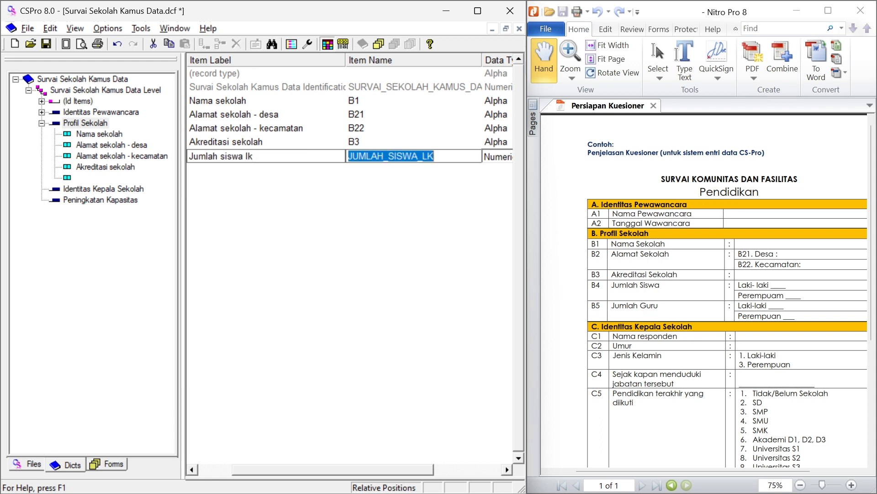
Name the Jumlah siswa lk item "B4LK" and accept its default numeric properties
{"action": "key", "text": "Caps_Lock"}
{"action": "type", "text": "B4"}
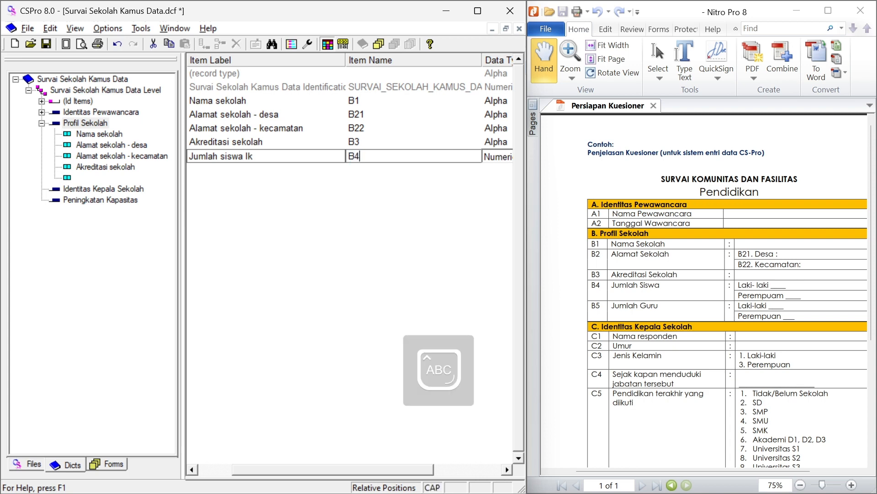
{"action": "key", "text": "Caps_Lock"}
{"action": "type", "text": "LK"}
{"action": "key", "text": "Tab"}
{"action": "key", "text": "Tab"}
{"action": "key", "text": "Tab"}
{"action": "key", "text": "Tab"}
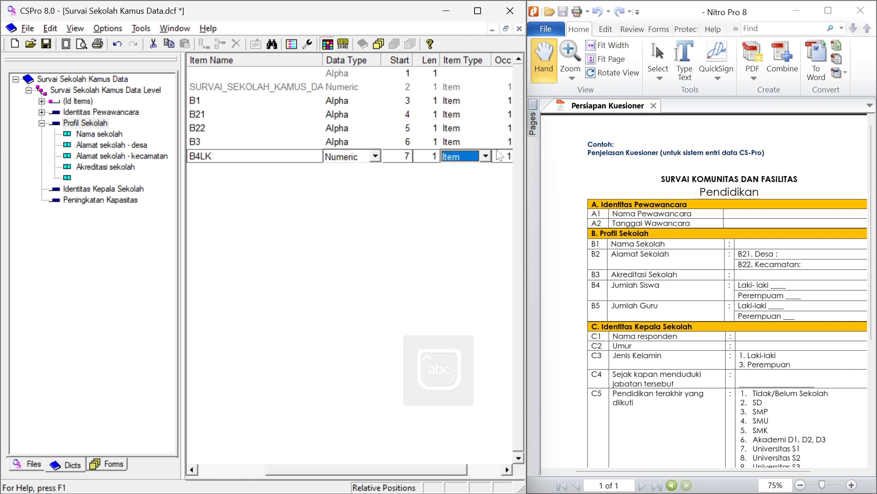
{"action": "key", "text": "Tab"}
{"action": "key", "text": "Tab"}
{"action": "key", "text": "Tab"}
{"action": "key", "text": "Tab"}
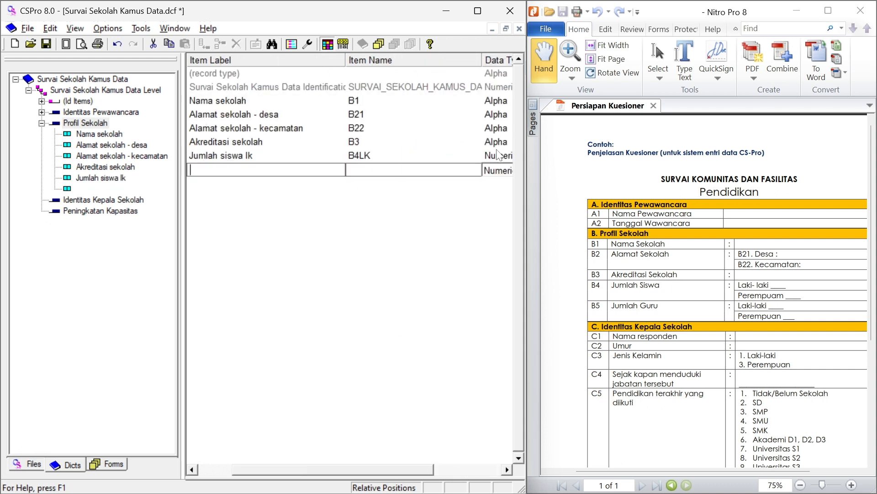
Label the next Profil Sekolah item "Jumlah siswa pr" for the number of female students in question B4
{"action": "key", "text": "Caps_Lock"}
{"action": "type", "text": "J"}
{"action": "key", "text": "Caps_Lock"}
{"action": "type", "text": "umlah"}
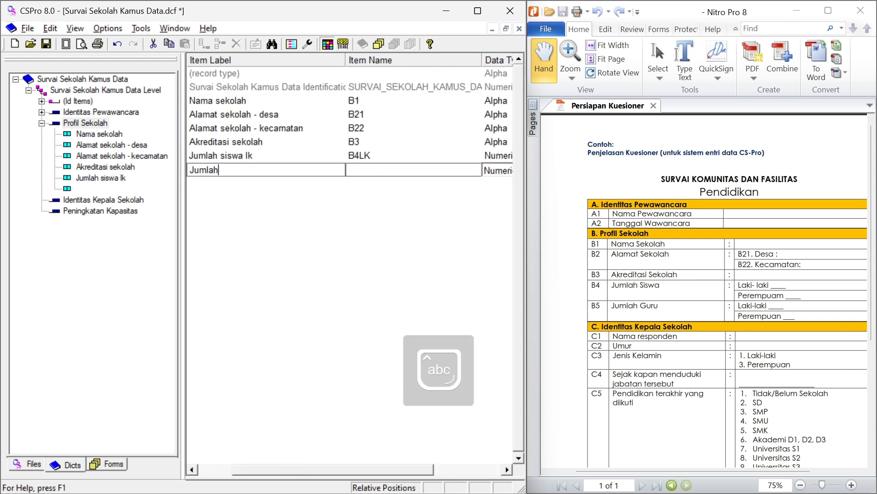
{"action": "type", "text": " siswa pr"}
{"action": "key", "text": "Tab"}
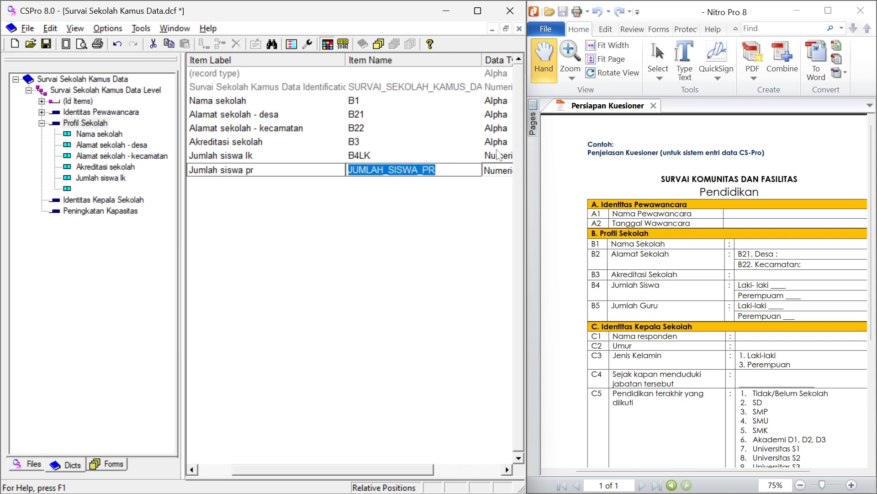
Name the Jumlah siswa pr item "BB4PR" and accept its default numeric properties
{"action": "key", "text": "Caps_Lock"}
{"action": "type", "text": "B"}
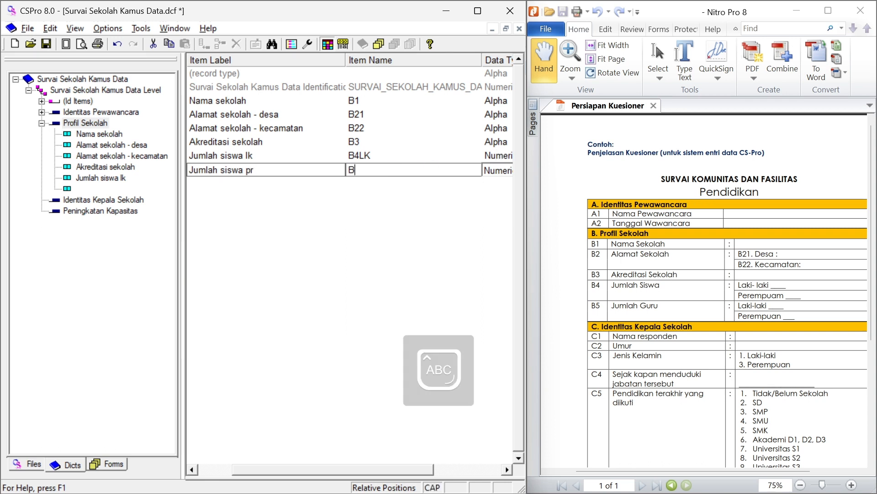
{"action": "type", "text": "B"}
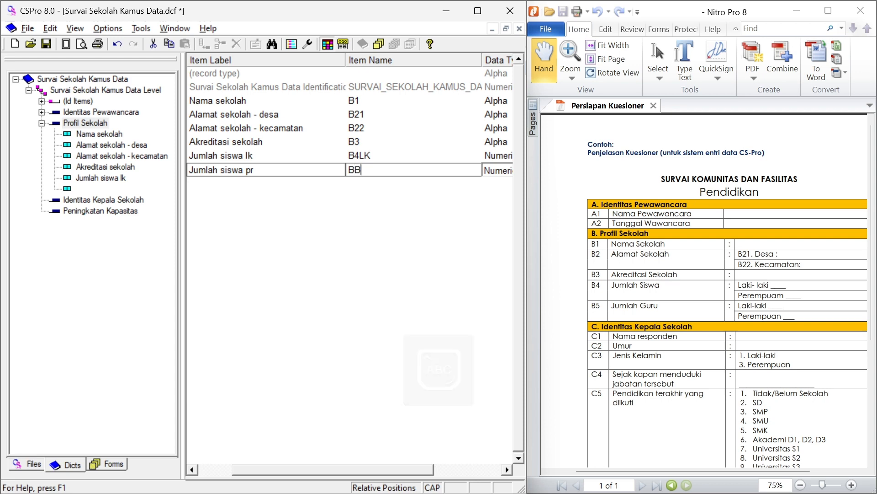
{"action": "type", "text": "4PR"}
{"action": "key", "text": "Return"}
{"action": "key", "text": "Return"}
{"action": "key", "text": "Return"}
{"action": "key", "text": "Return"}
{"action": "key", "text": "Return"}
{"action": "key", "text": "Return"}
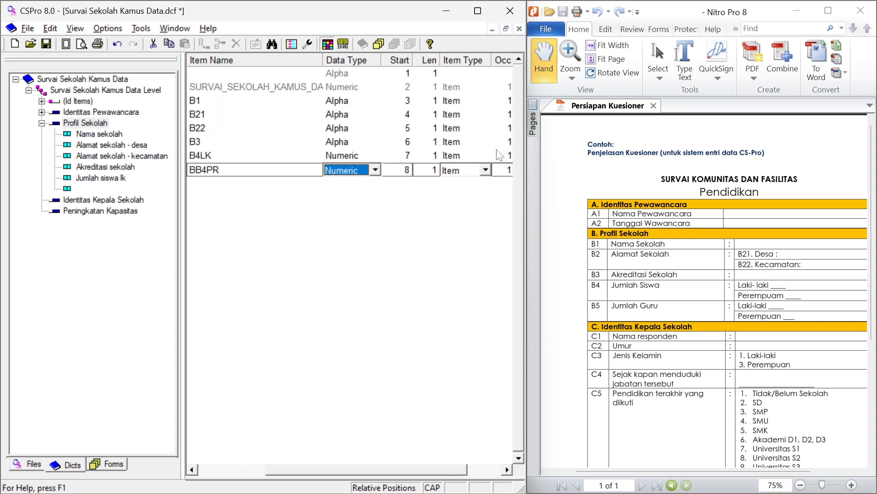
{"action": "key", "text": "Return"}
{"action": "key", "text": "Return"}
{"action": "key", "text": "Return"}
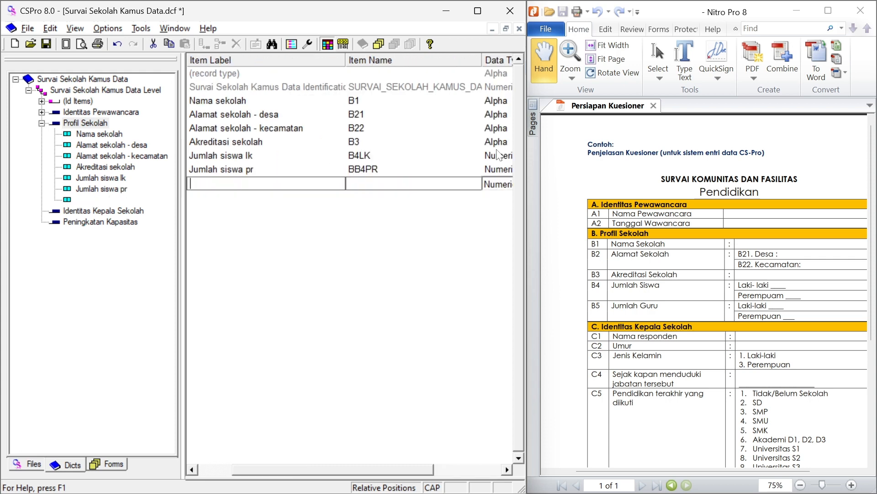
Label the next Profil Sekolah item "Jumlah guru lk" for the number of male teachers in question B5
{"action": "type", "text": "J"}
{"action": "key", "text": "Caps_Lock"}
{"action": "type", "text": "ulmla"}
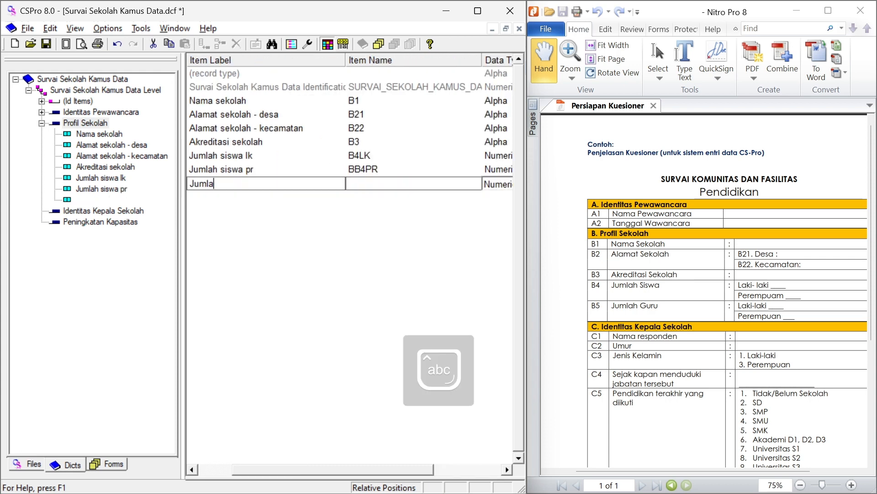
{"action": "type", "text": "h guru lk"}
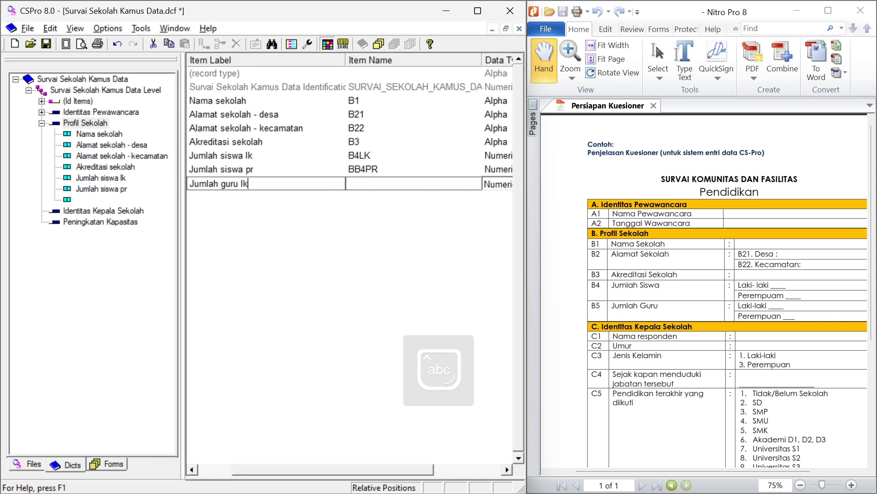
{"action": "key", "text": "Return"}
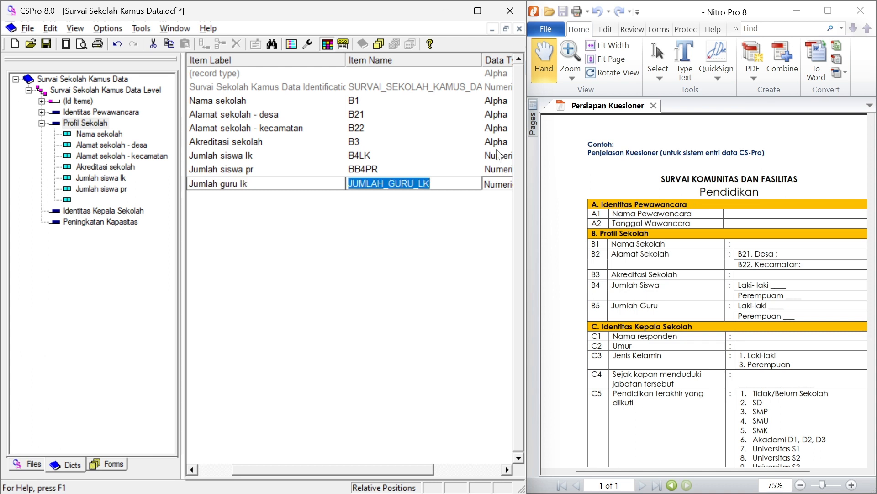
Name the Jumlah guru lk item "B5LK" and accept its default numeric properties
{"action": "key", "text": "Caps_Lock"}
{"action": "type", "text": "B"}
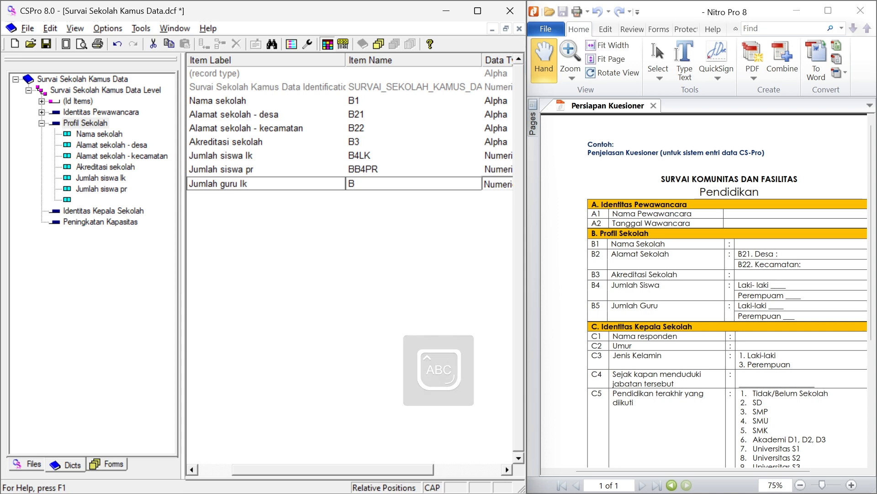
{"action": "type", "text": "5"}
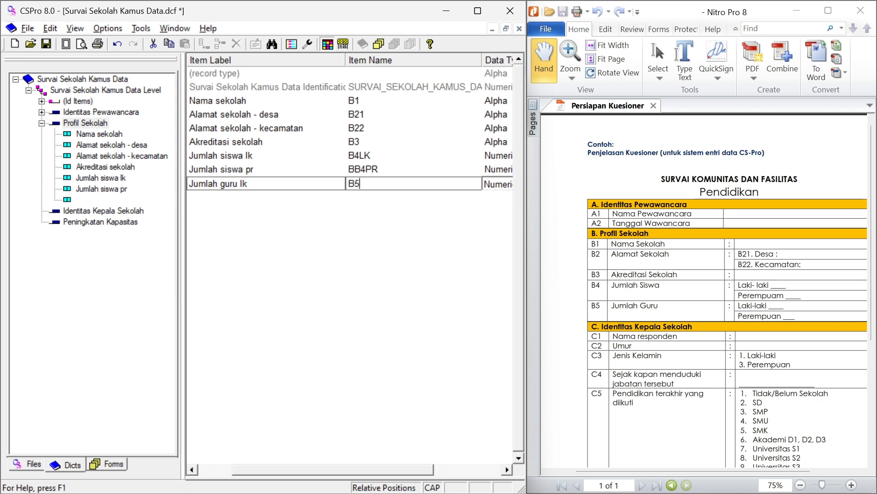
{"action": "type", "text": "LK"}
{"action": "key", "text": "Tab"}
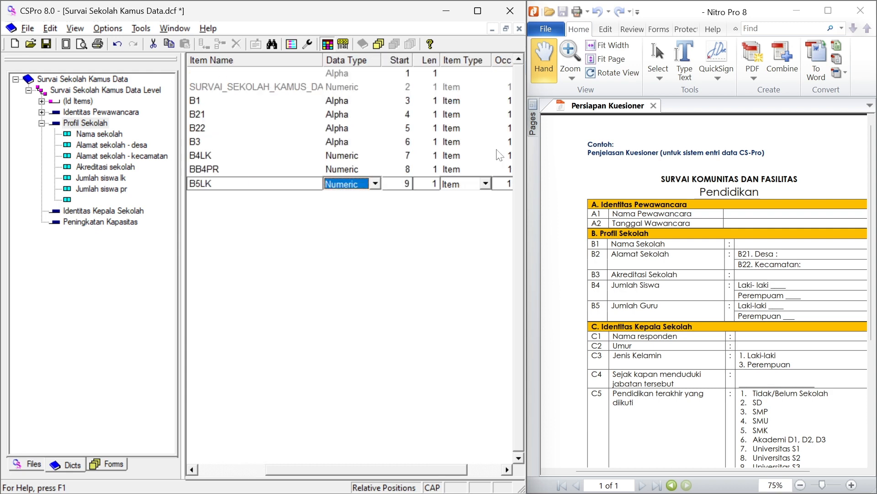
{"action": "key", "text": "Tab"}
{"action": "key", "text": "Tab"}
{"action": "key", "text": "Tab"}
{"action": "key", "text": "Tab"}
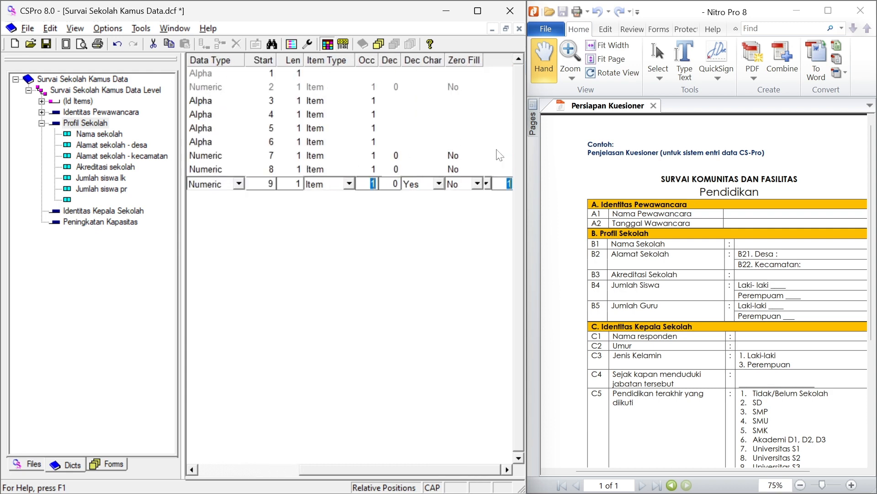
{"action": "key", "text": "Tab"}
{"action": "key", "text": "Tab"}
{"action": "key", "text": "Tab"}
{"action": "key", "text": "Tab"}
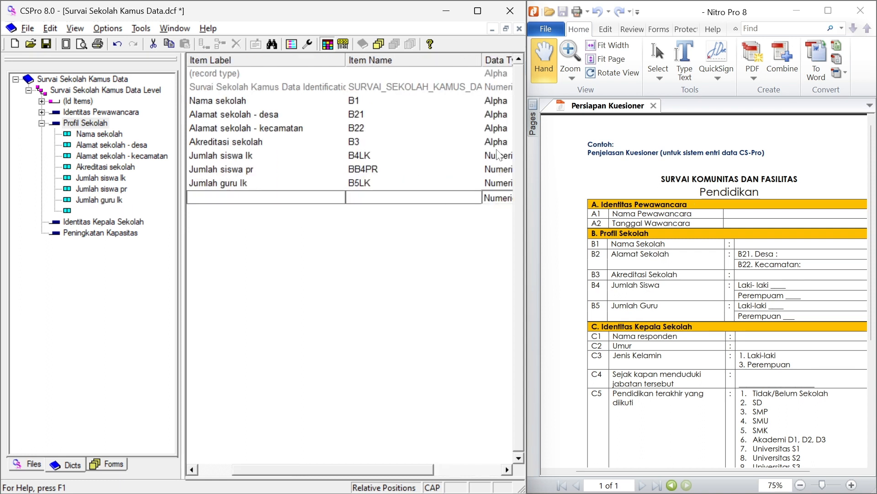
Label the next Profil Sekolah item "Jumlah guru pr" for the number of female teachers and name it "B5PR"
{"action": "type", "text": "Juml"}
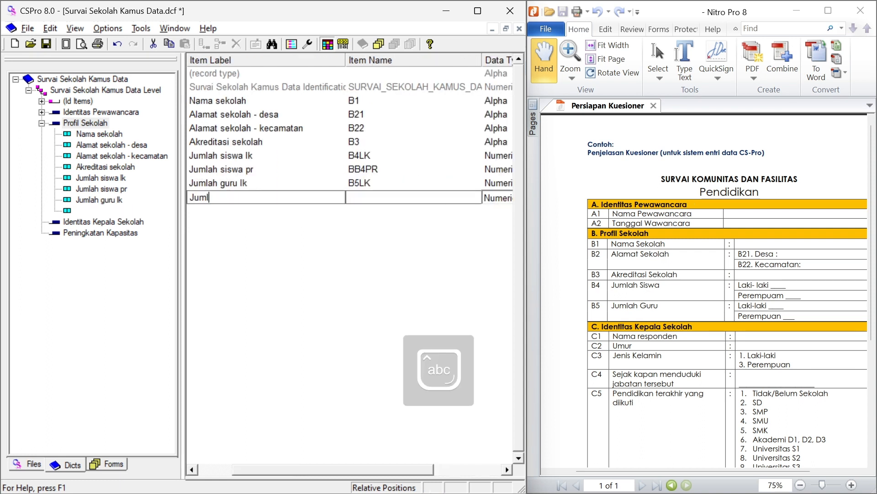
{"action": "type", "text": "ah guru pr"}
{"action": "key", "text": "Tab"}
{"action": "key", "text": "Caps_Lock"}
{"action": "type", "text": "B"}
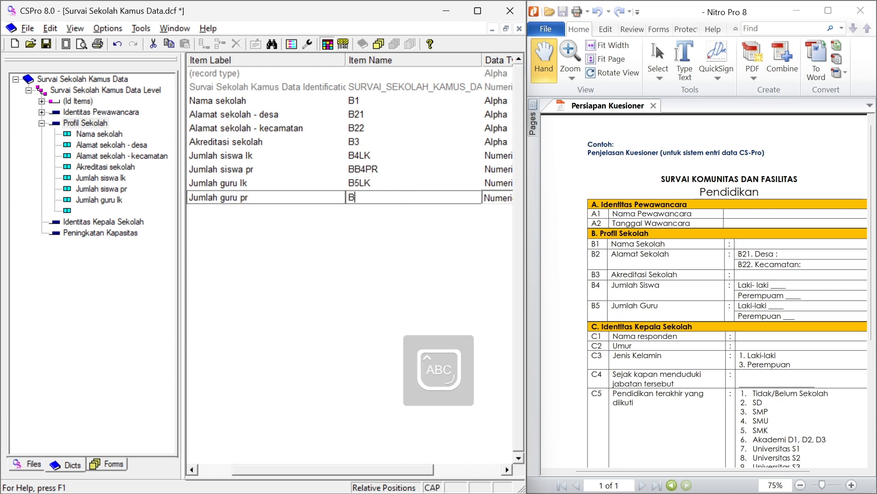
{"action": "type", "text": "5PR"}
{"action": "key", "text": "Tab"}
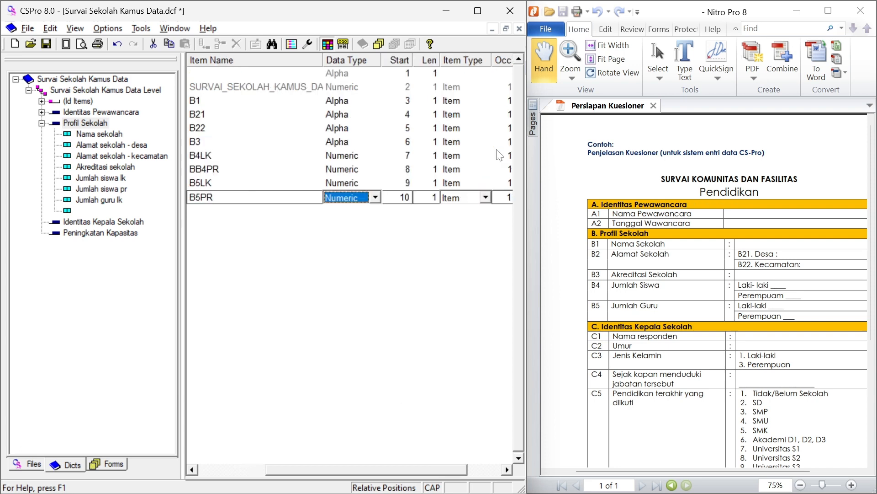
Accept the default numeric properties of the Jumlah guru pr item to add it to the Profil Sekolah record
{"action": "key", "text": "Tab"}
{"action": "key", "text": "Tab"}
{"action": "key", "text": "Tab"}
{"action": "key", "text": "Tab"}
{"action": "key", "text": "Tab"}
{"action": "key", "text": "Tab"}
{"action": "key", "text": "Tab"}
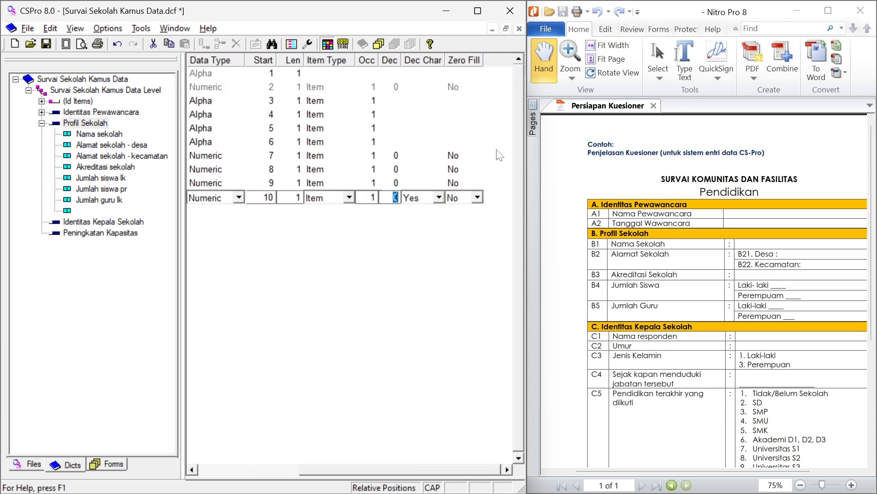
{"action": "key", "text": "Tab"}
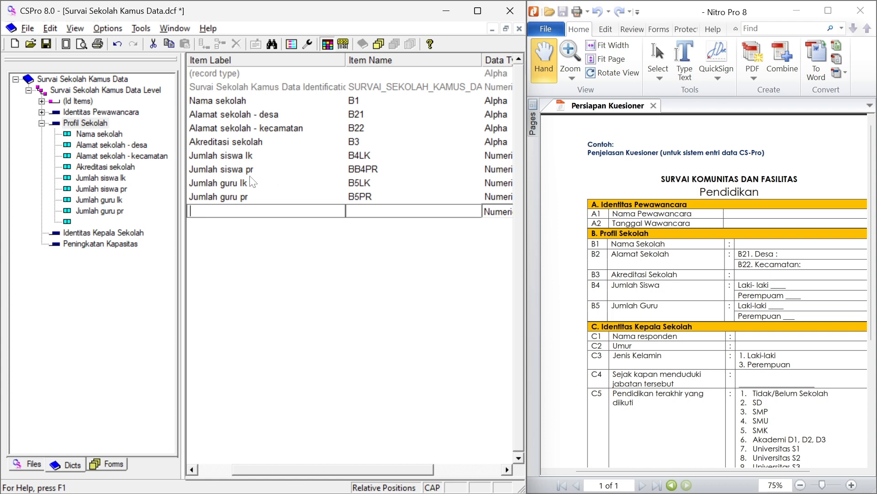
Close item entry for Profil Sekolah and correct the Jumlah siswa pr item's name to "B4PR"
{"action": "left_click", "coordinate": [365, 171]}
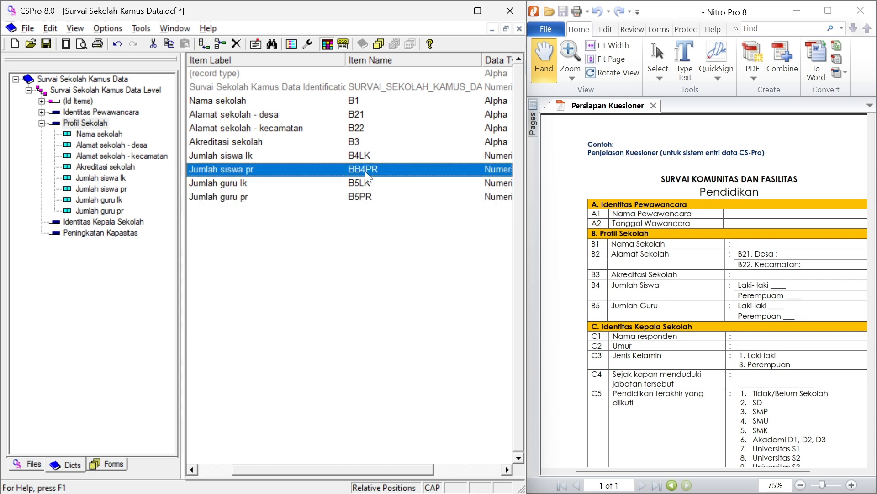
{"action": "left_click", "coordinate": [366, 171]}
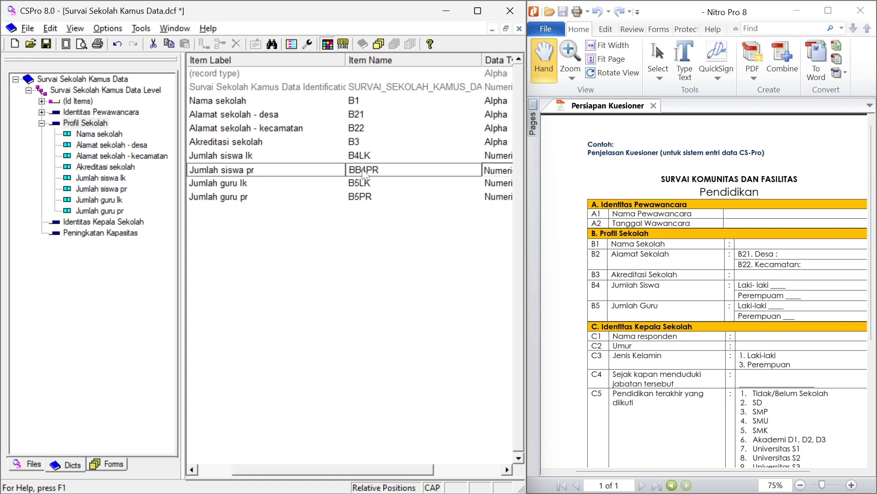
{"action": "key", "text": "BackSpace"}
{"action": "key", "text": "Return"}
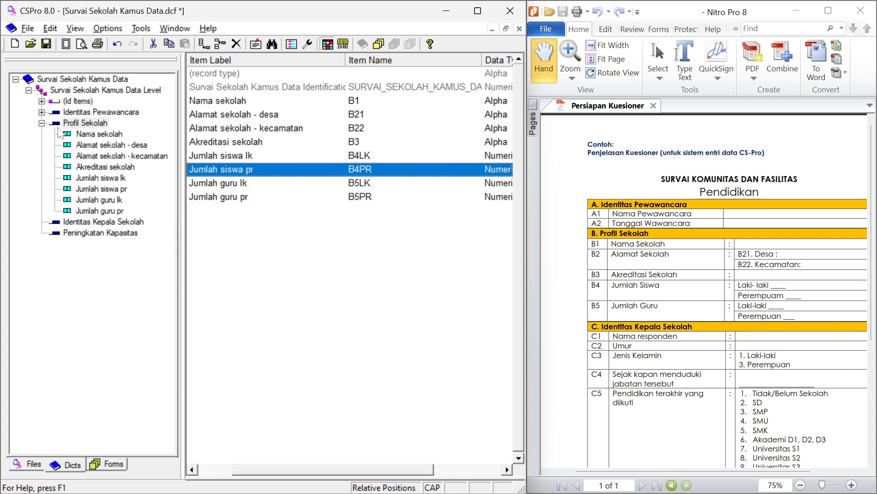
Add a first item labelled "Nama responden" to the Identitas Kepala Sekolah record for question C1
{"action": "left_click", "coordinate": [41, 122]}
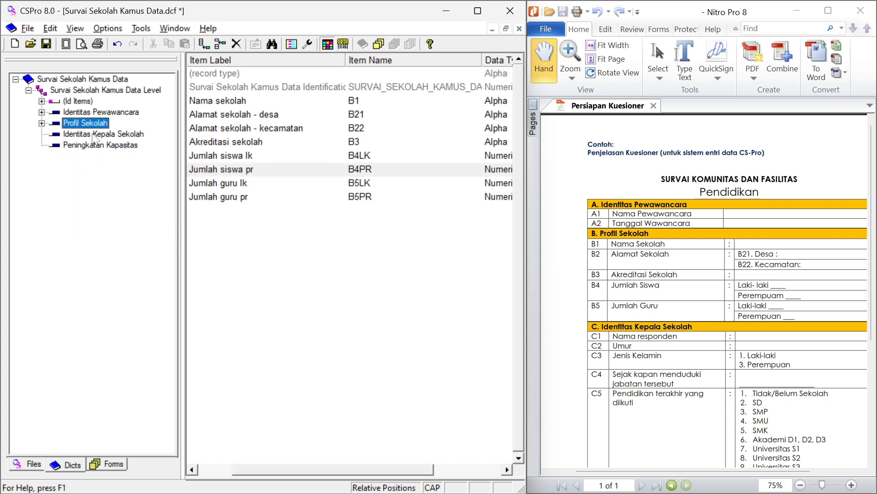
{"action": "left_click", "coordinate": [663, 361]}
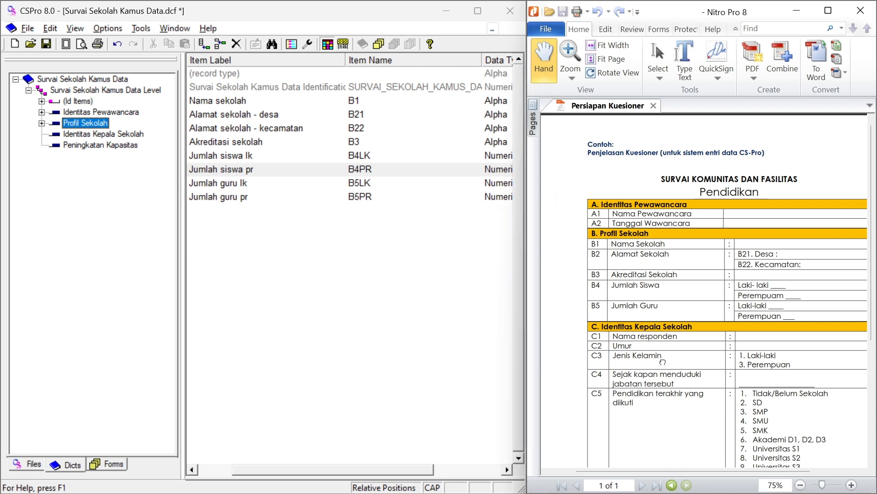
{"action": "scroll", "coordinate": [663, 362], "scroll_direction": "down", "scroll_amount": 3}
{"action": "left_click", "coordinate": [71, 135]}
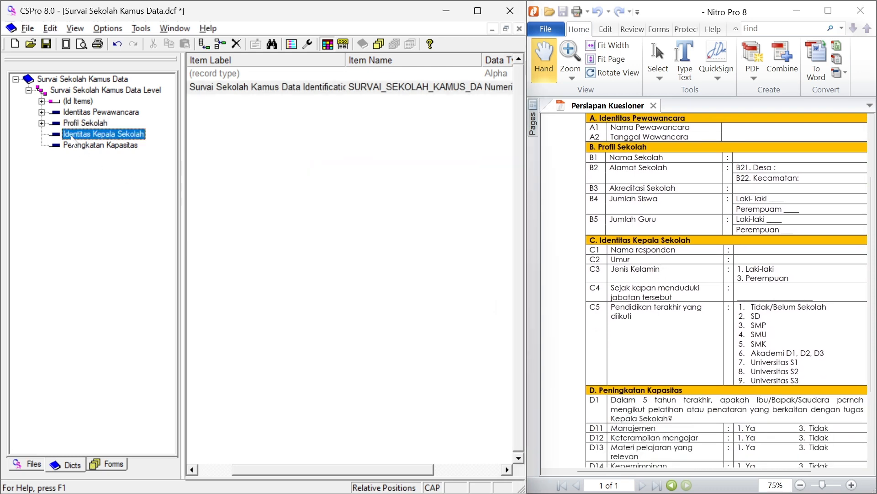
{"action": "right_click", "coordinate": [71, 139]}
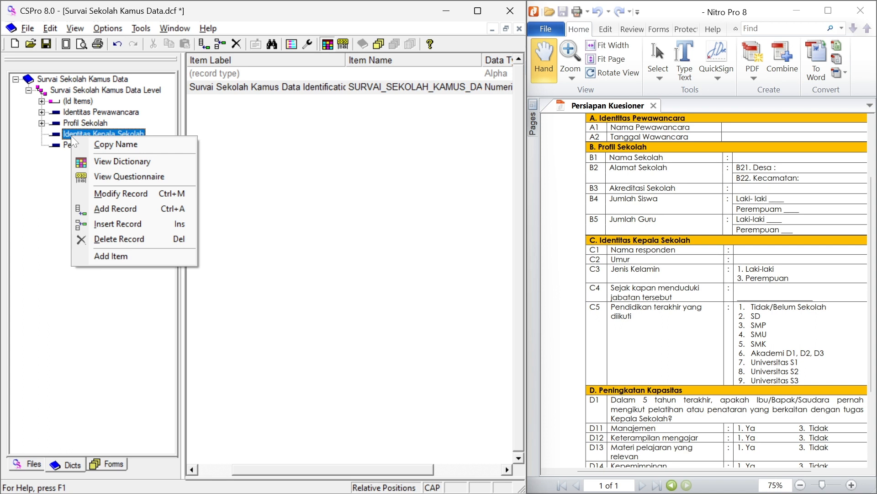
{"action": "left_click", "coordinate": [114, 255]}
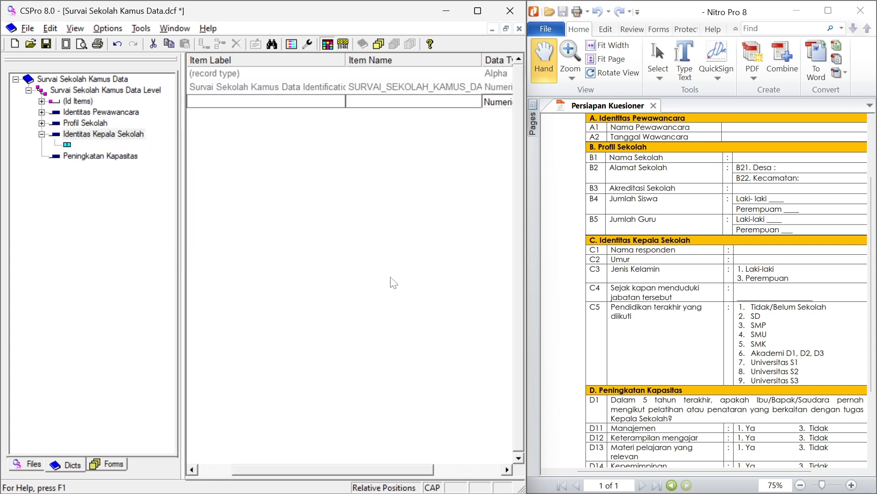
{"action": "type", "text": "Nama "}
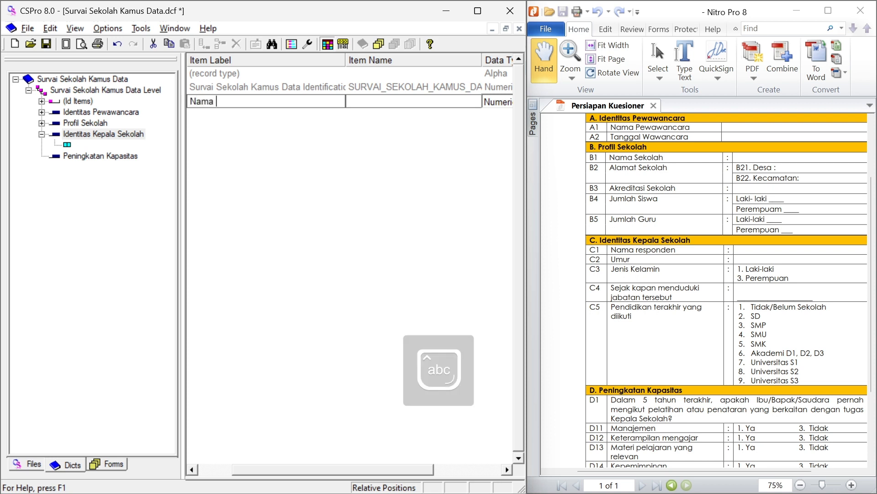
{"action": "type", "text": "responden"}
{"action": "key", "text": "Tab"}
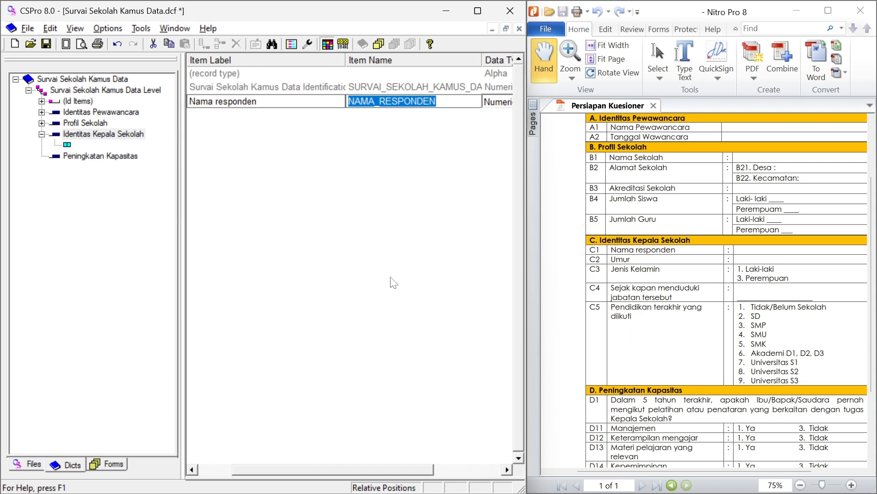
Name the Nama responden item "C1" and set its data type to Alpha, keeping the other default properties
{"action": "key", "text": "Caps_Lock"}
{"action": "type", "text": "C1"}
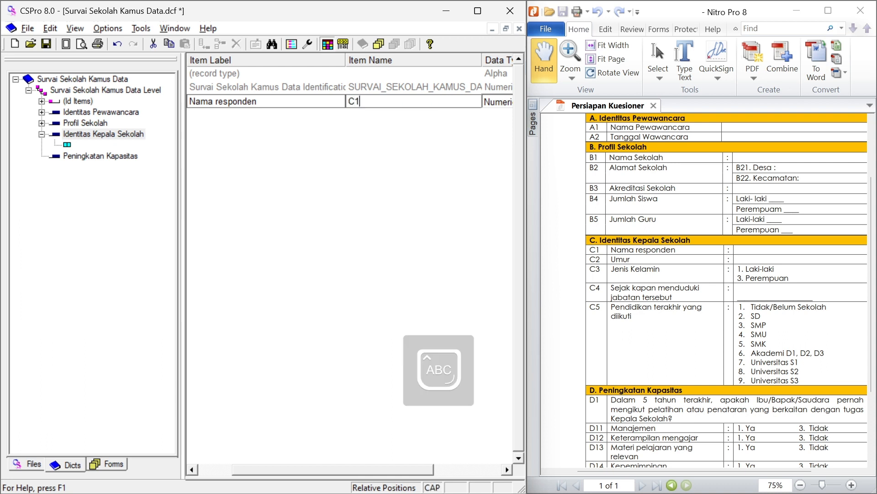
{"action": "key", "text": "Tab"}
{"action": "left_click", "coordinate": [375, 101]}
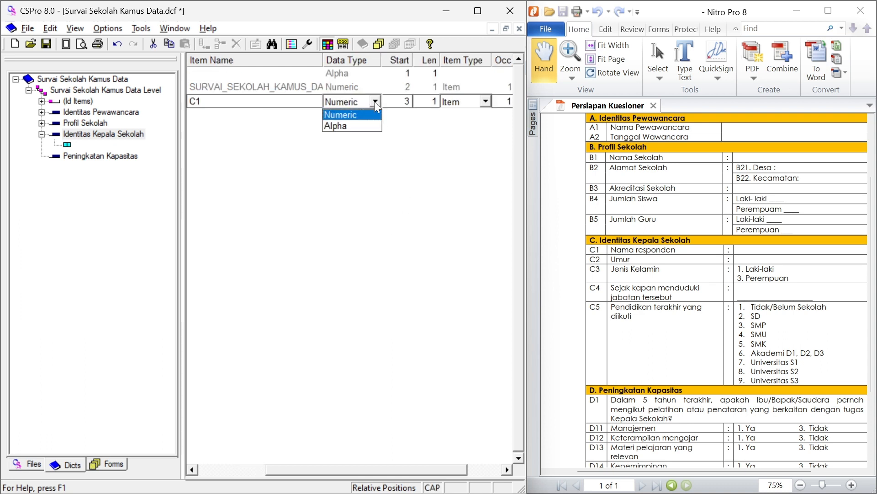
{"action": "left_click", "coordinate": [358, 125]}
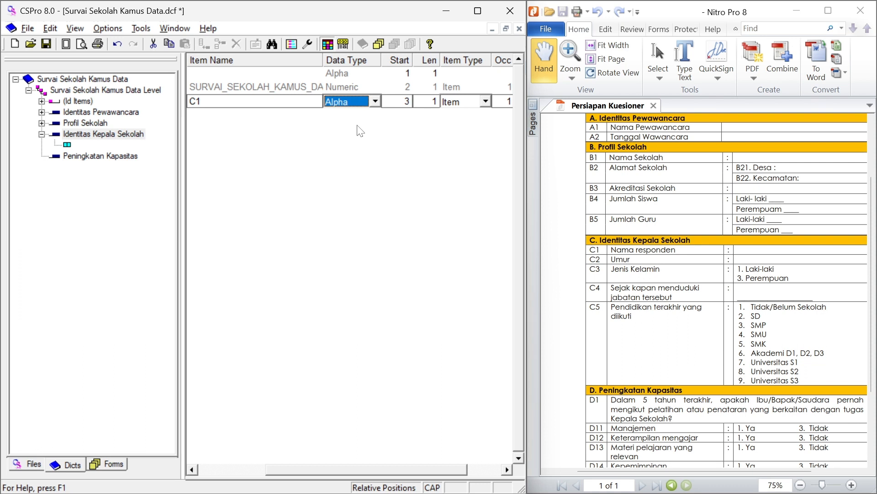
{"action": "key", "text": "Return"}
{"action": "key", "text": "Return"}
{"action": "key", "text": "Return"}
{"action": "key", "text": "Return"}
{"action": "key", "text": "Return"}
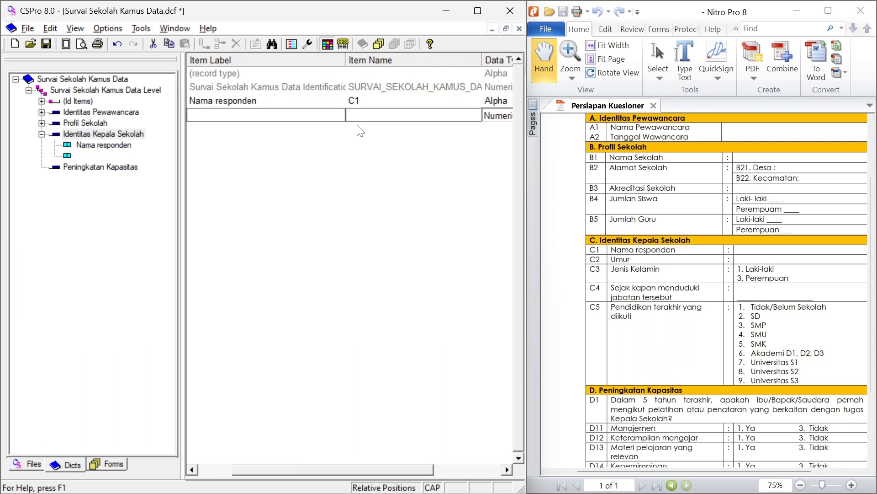
Label the next Identitas Kepala Sekolah item "Umur" and name it "C2"
{"action": "type", "text": "Umur"}
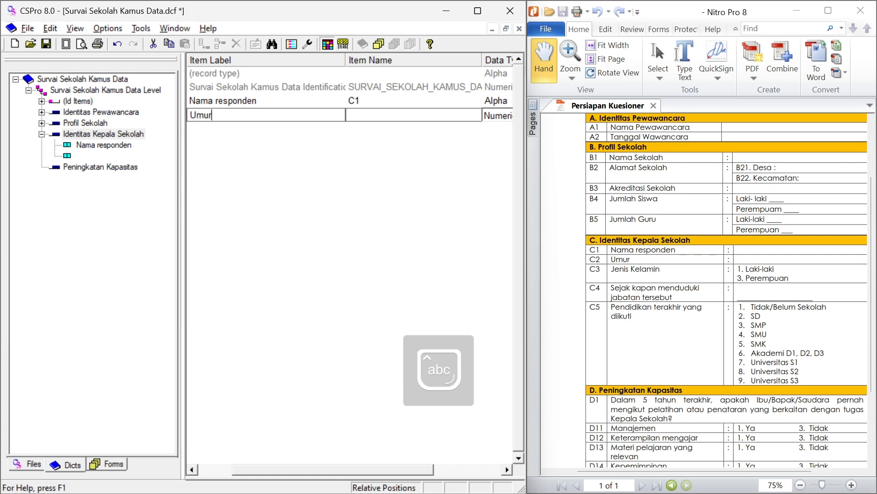
{"action": "key", "text": "Return"}
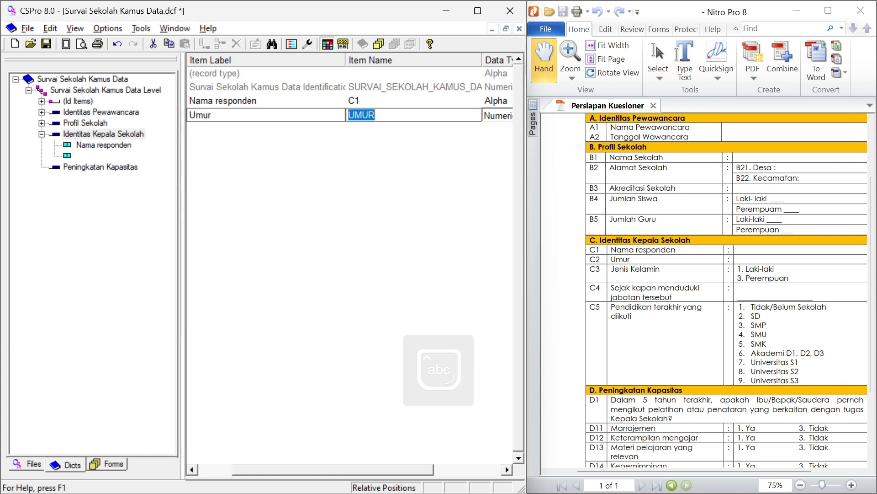
{"action": "key", "text": "Caps_Lock"}
{"action": "type", "text": "C2"}
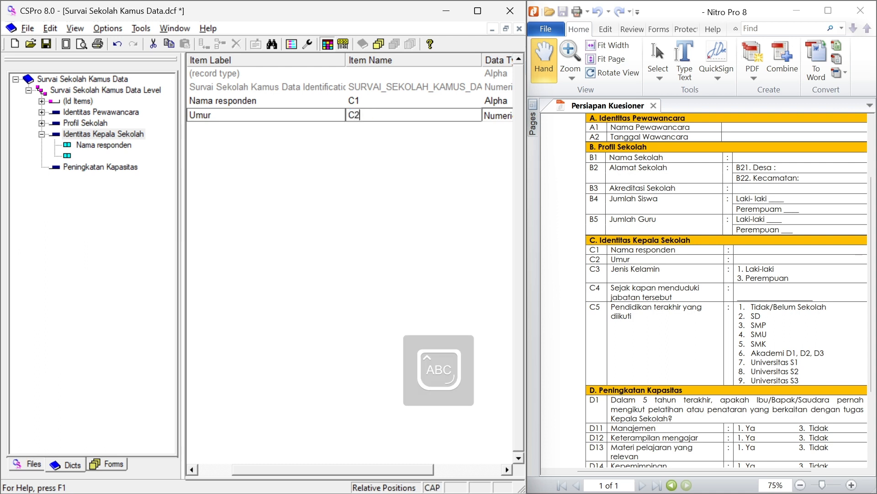
{"action": "key", "text": "Return"}
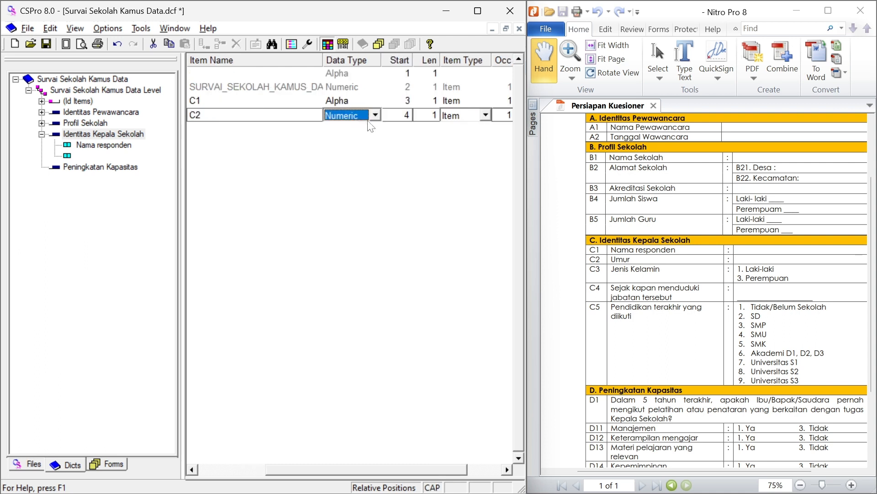
Accept the default numeric properties of the Umur item to add it to the Identitas Kepala Sekolah record
{"action": "key", "text": "Return"}
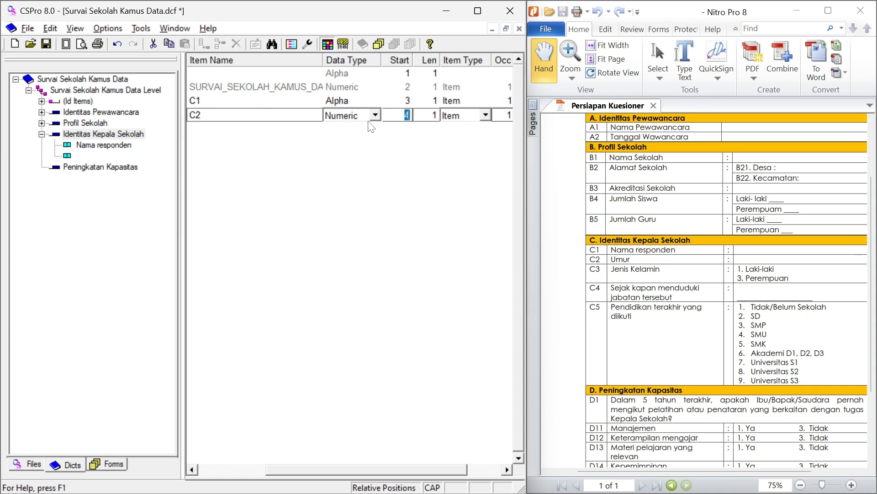
{"action": "key", "text": "Return"}
{"action": "key", "text": "Return"}
{"action": "key", "text": "Return"}
{"action": "key", "text": "Return"}
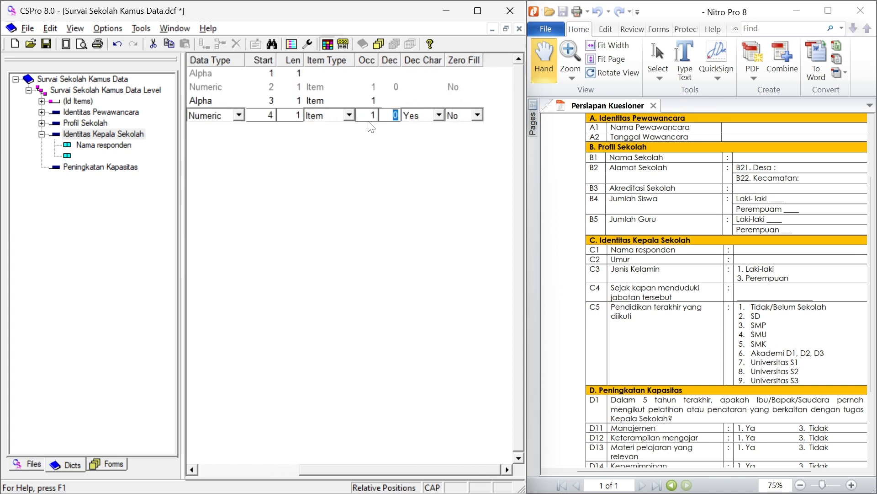
{"action": "key", "text": "Return"}
{"action": "key", "text": "Return"}
{"action": "key", "text": "Return"}
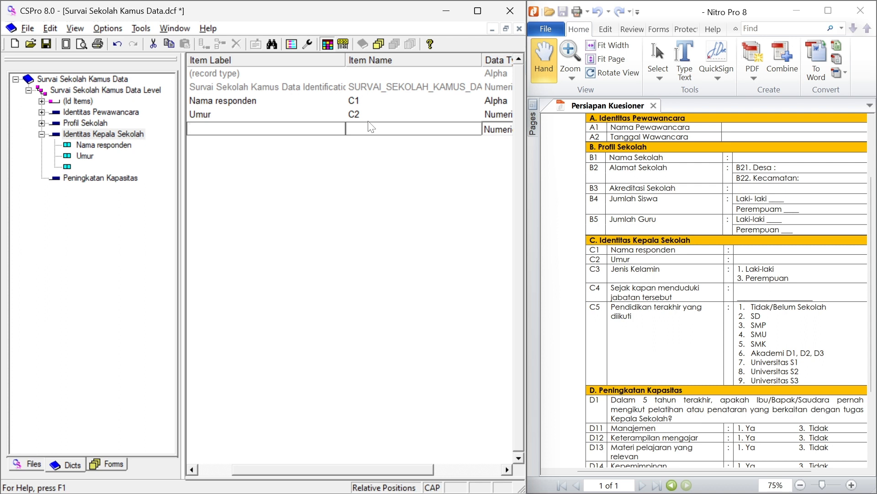
Label the next Identitas Kepala Sekolah item "Jenis Kelamin" and name it "C3"
{"action": "type", "text": "Jenis Kelam"}
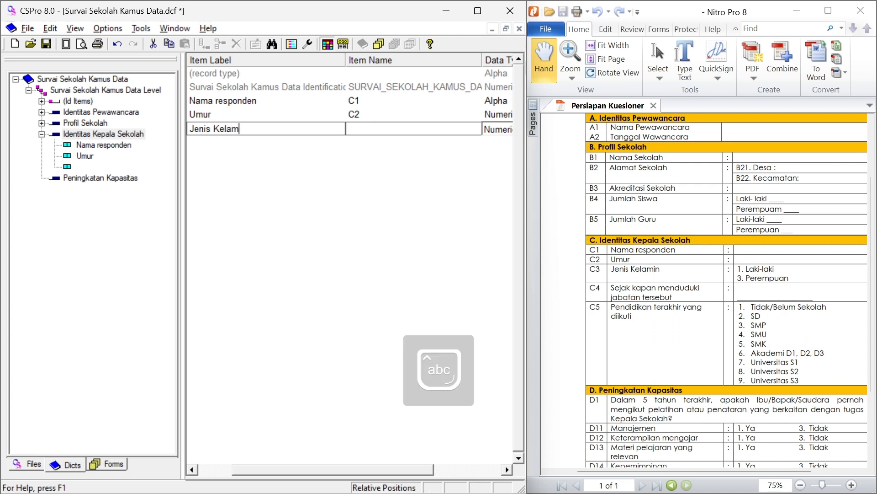
{"action": "type", "text": "in"}
{"action": "key", "text": "Tab"}
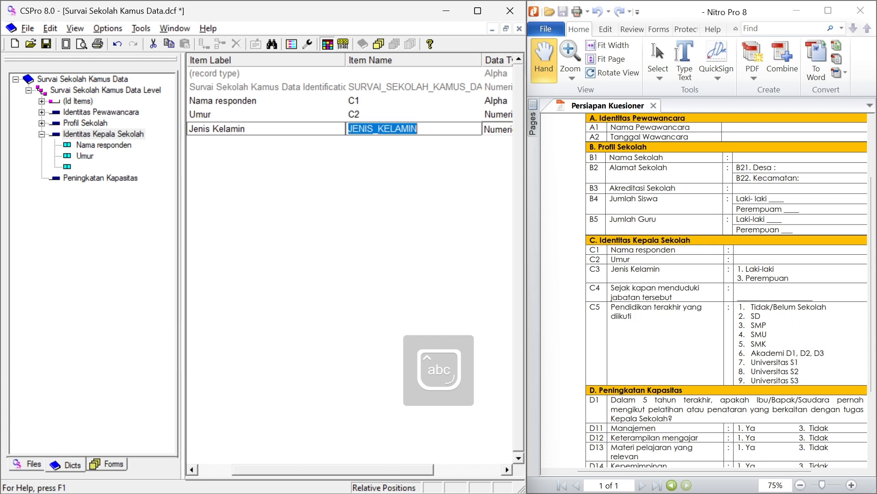
{"action": "key", "text": "Caps_Lock"}
{"action": "type", "text": "C3"}
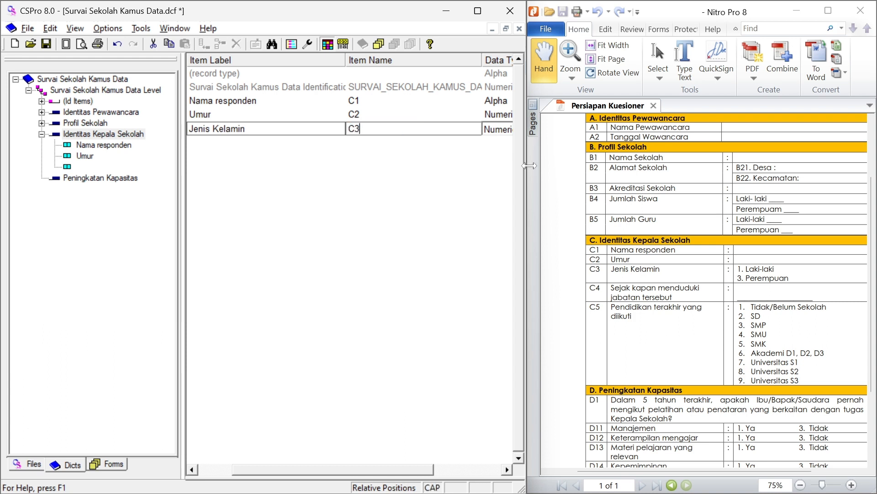
{"action": "key", "text": "Tab"}
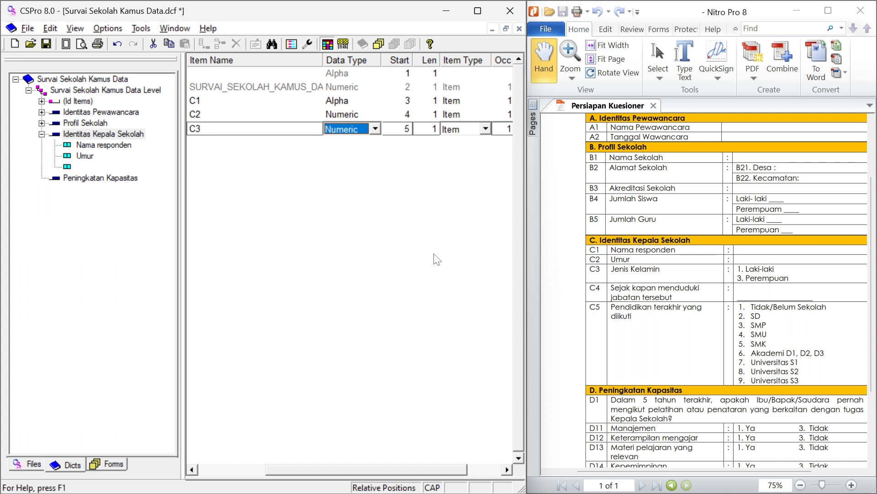
Accept the default numeric properties of the Jenis Kelamin item and add a value set to it under its default label and name
{"action": "key", "text": "Return"}
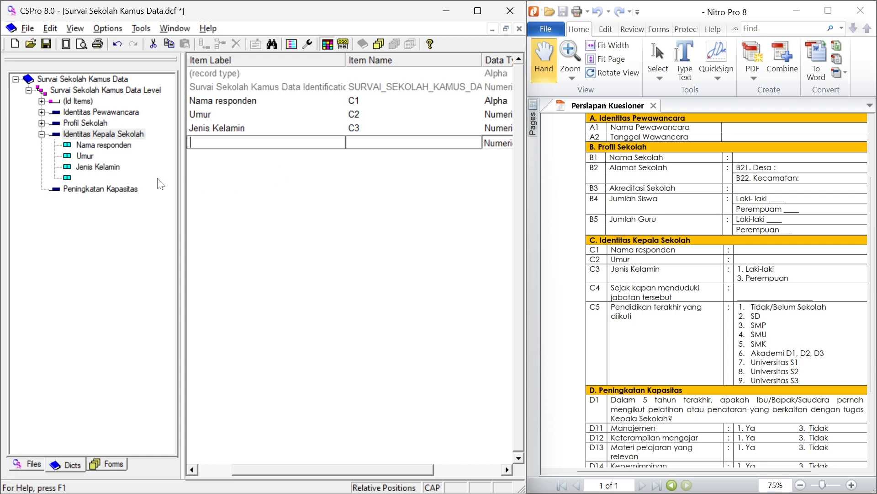
{"action": "key", "text": "Escape"}
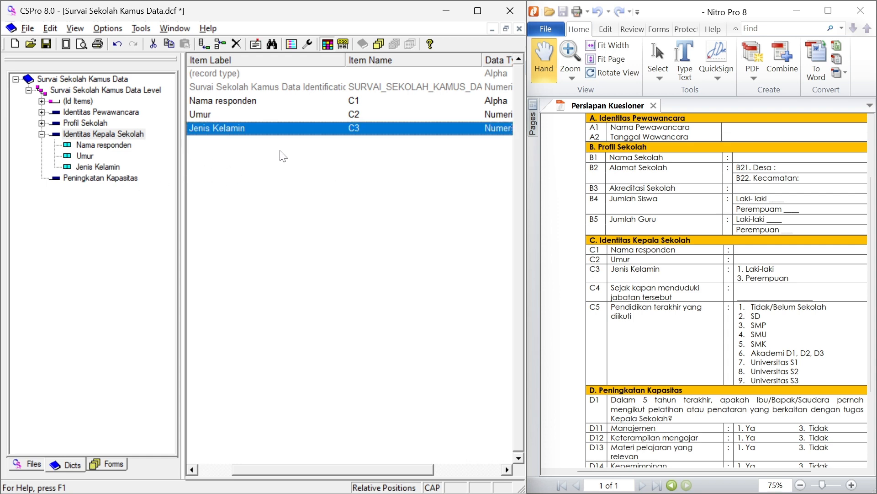
{"action": "left_click", "coordinate": [88, 169]}
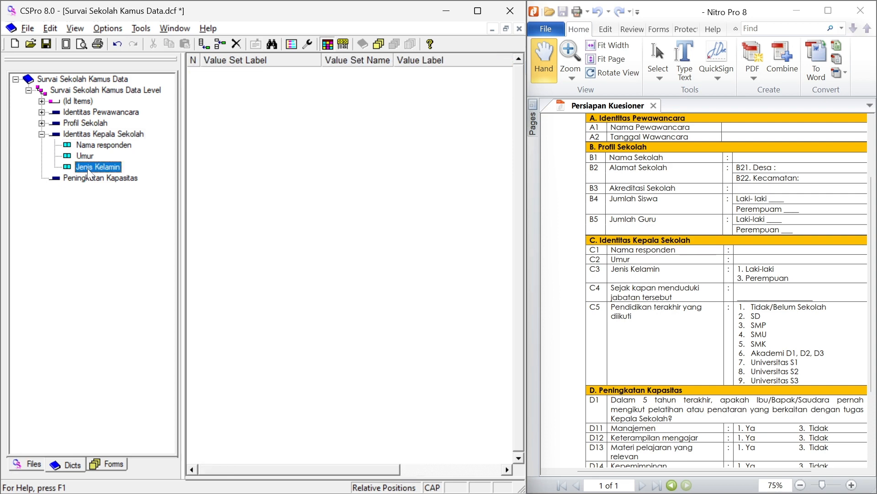
{"action": "right_click", "coordinate": [88, 169]}
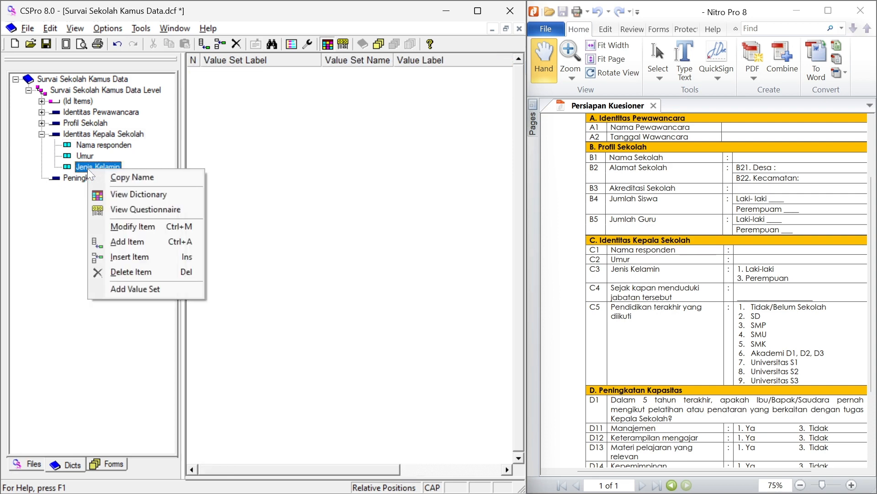
{"action": "left_click", "coordinate": [121, 289]}
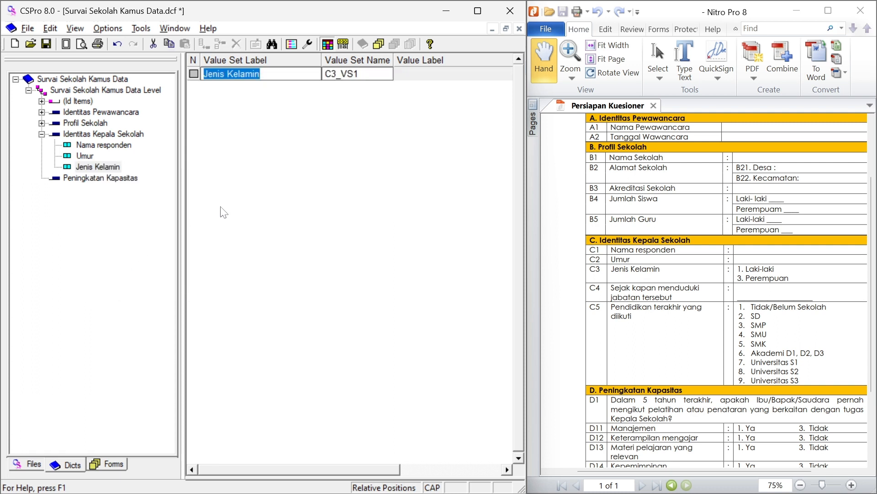
{"action": "key", "text": "Return"}
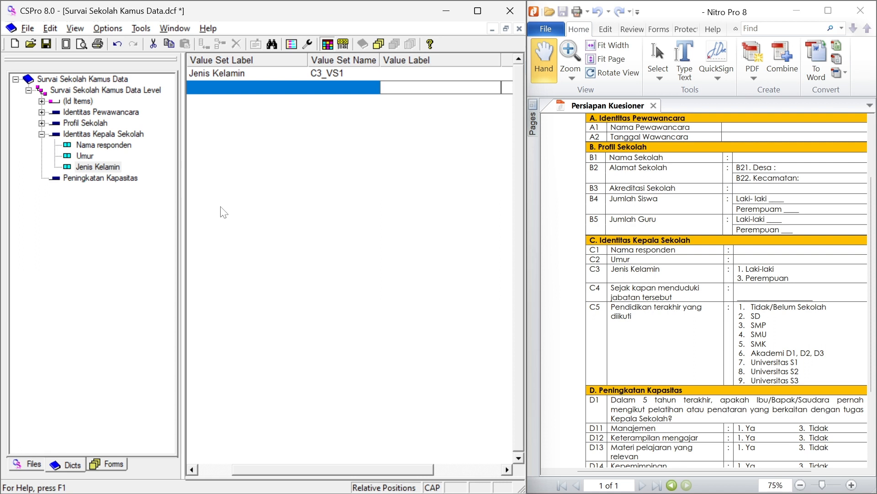
Add the value "Laki-laki" with code 1 to the Jenis Kelamin value set
{"action": "type", "text": "L"}
{"action": "key", "text": "Caps_Lock"}
{"action": "type", "text": "aki-l"}
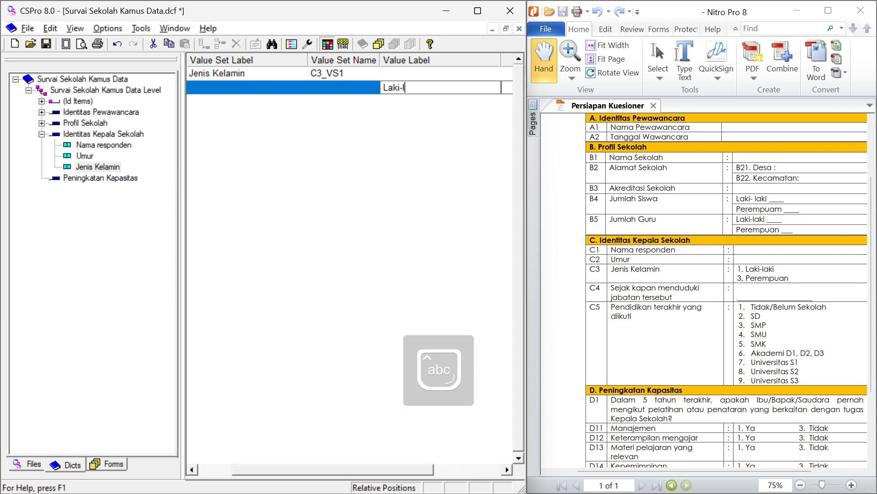
{"action": "type", "text": "aki"}
{"action": "key", "text": "Return"}
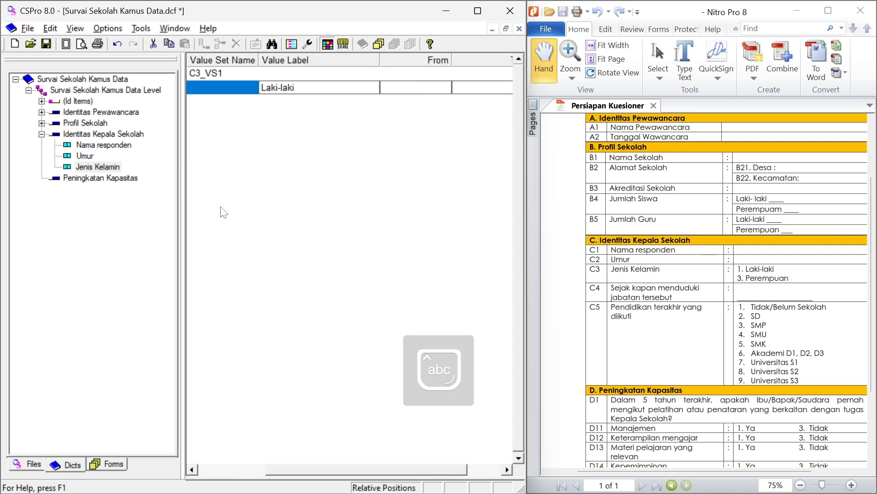
{"action": "type", "text": "1"}
{"action": "key", "text": "Return"}
{"action": "key", "text": "Return"}
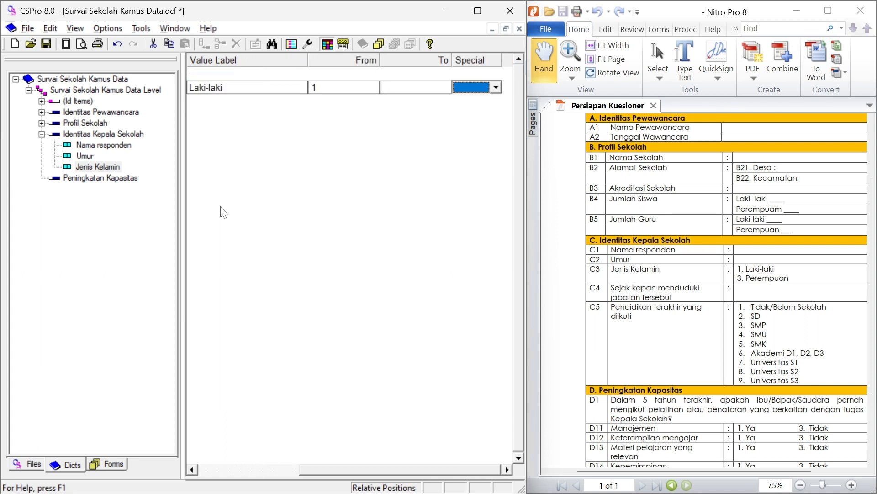
{"action": "key", "text": "Return"}
Add the value "Perempuan" with code 3 to the Jenis Kelamin value set and end value entry
{"action": "key", "text": "Caps_Lock"}
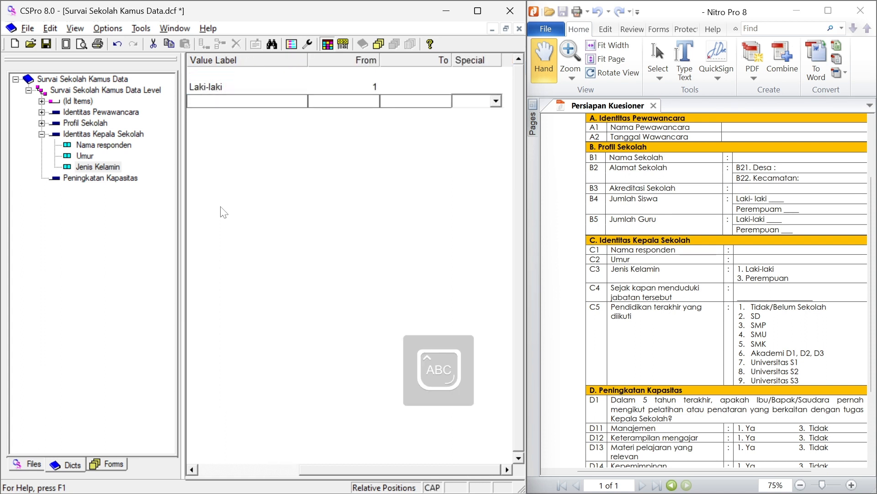
{"action": "type", "text": "Perempuan"}
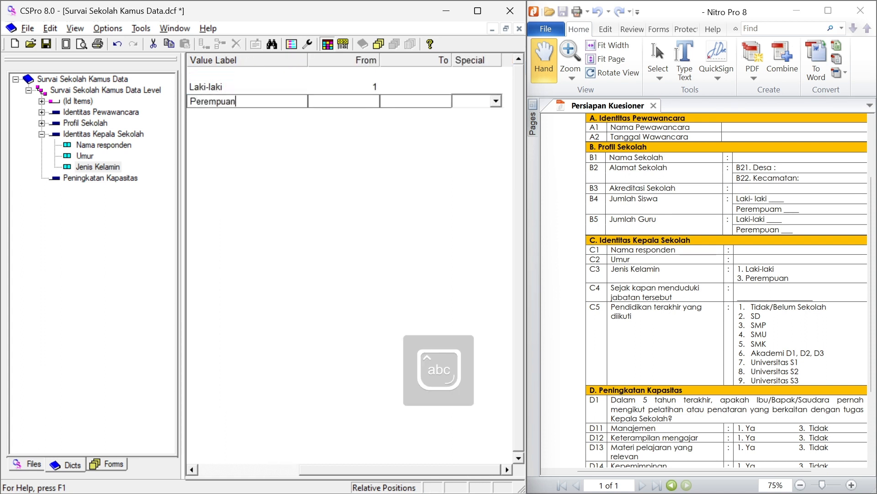
{"action": "key", "text": "Return"}
{"action": "type", "text": "3"}
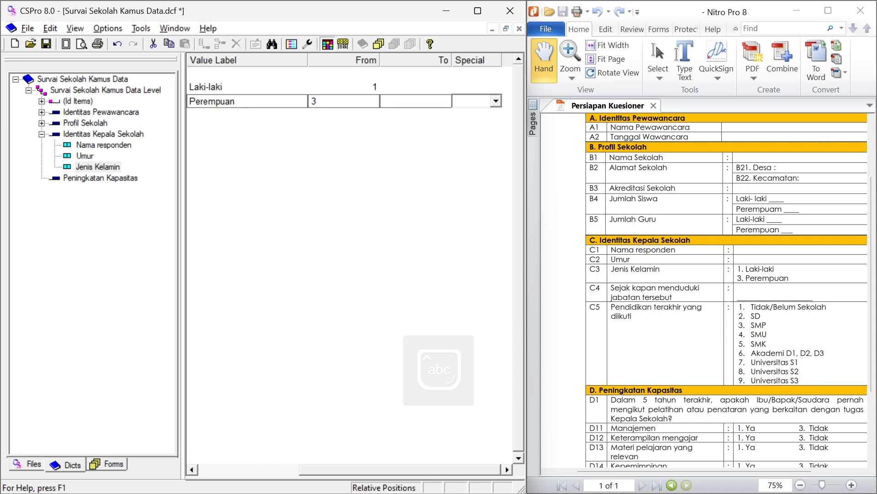
{"action": "key", "text": "Return"}
{"action": "key", "text": "Return"}
{"action": "key", "text": "Return"}
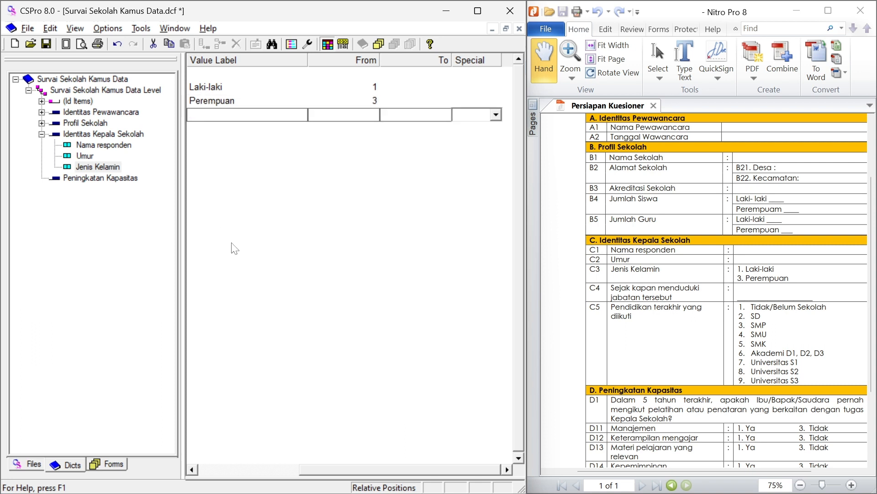
{"action": "key", "text": "Escape"}
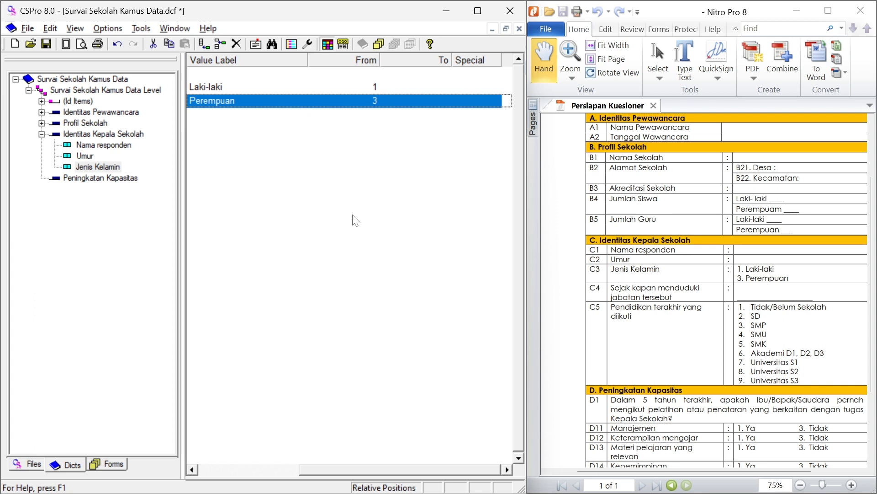
Add an item to Identitas Kepala Sekolah labelled "Sejak kapan menduduki jabatan tersebut" and named "C4"
{"action": "left_click", "coordinate": [82, 167]}
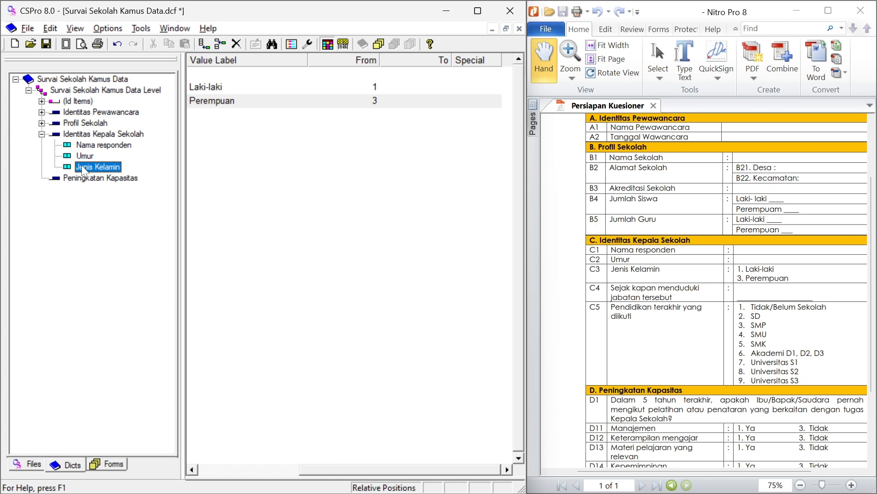
{"action": "right_click", "coordinate": [81, 166]}
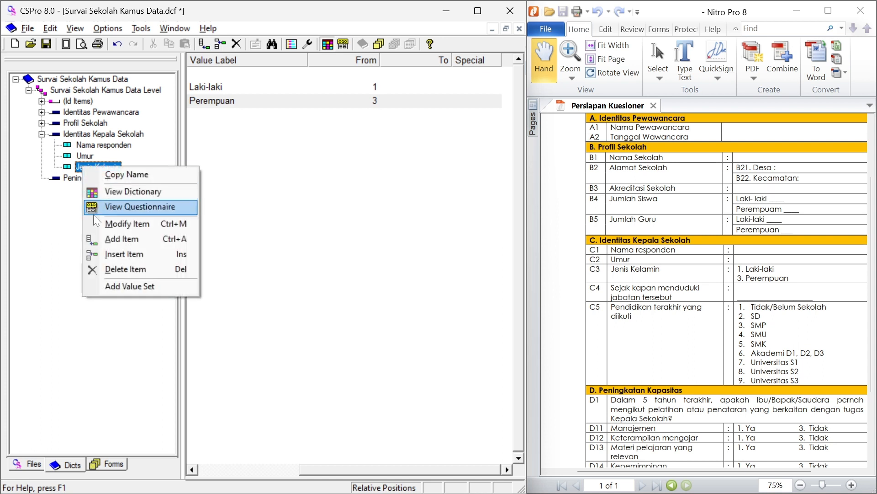
{"action": "left_click", "coordinate": [129, 243]}
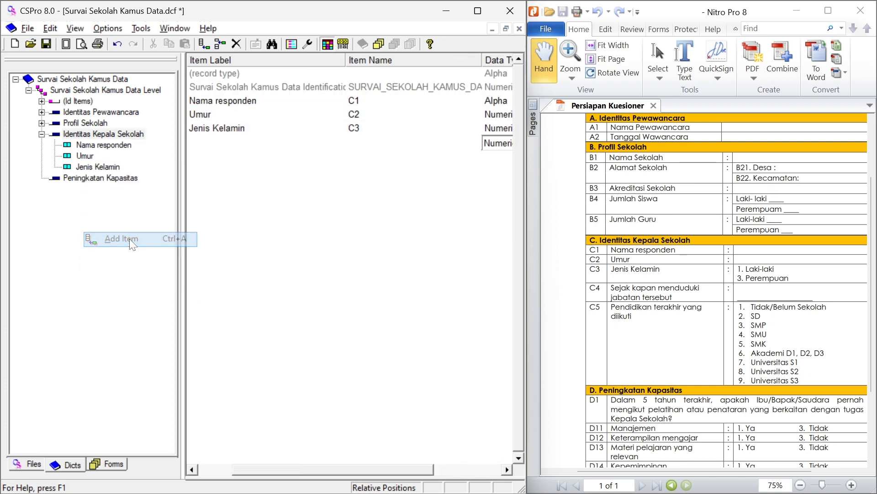
{"action": "left_click_drag", "start_coordinate": [736, 339], "coordinate": [733, 266]}
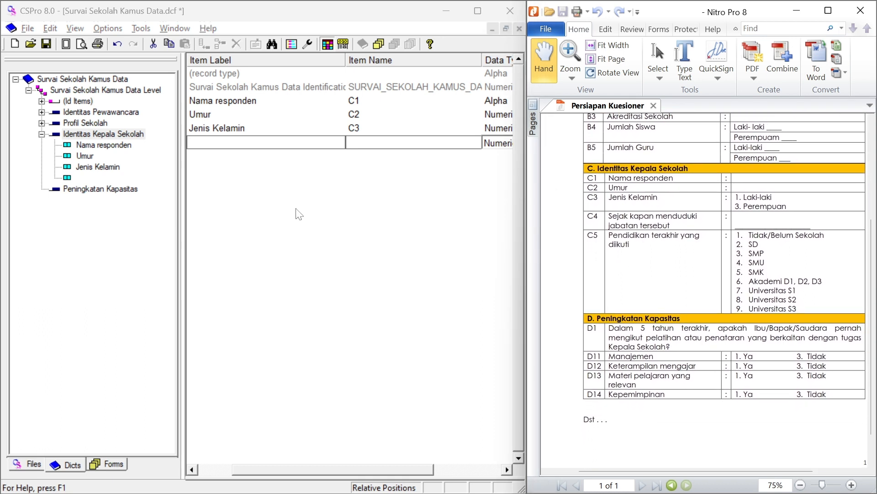
{"action": "left_click", "coordinate": [215, 143]}
{"action": "type", "text": "Sejak "}
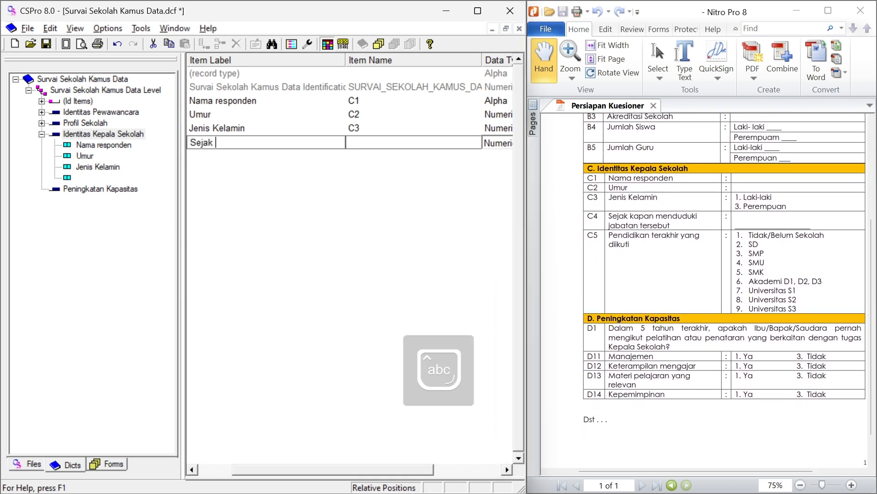
{"action": "type", "text": "kapan menduduki"}
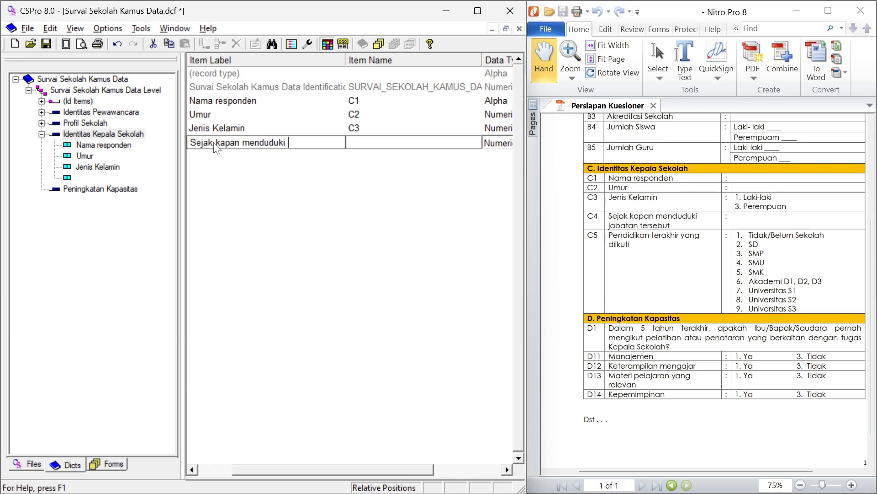
{"action": "type", "text": " jabatan tersebu"}
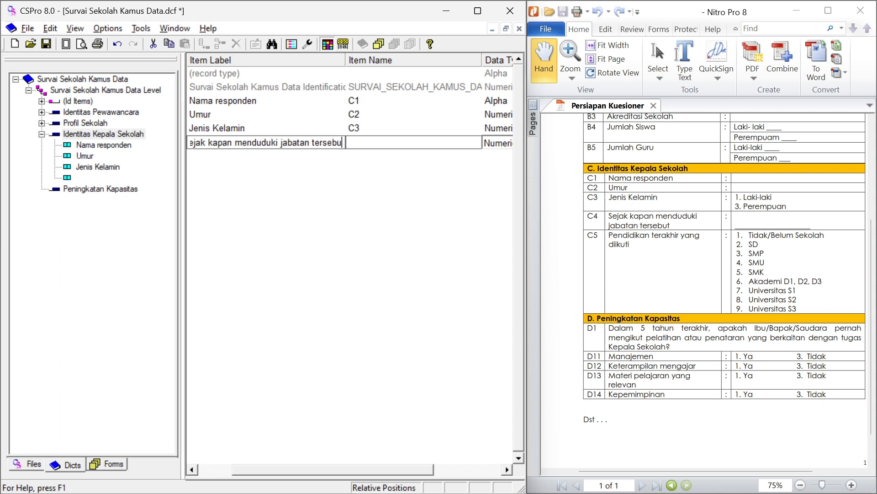
{"action": "type", "text": "t"}
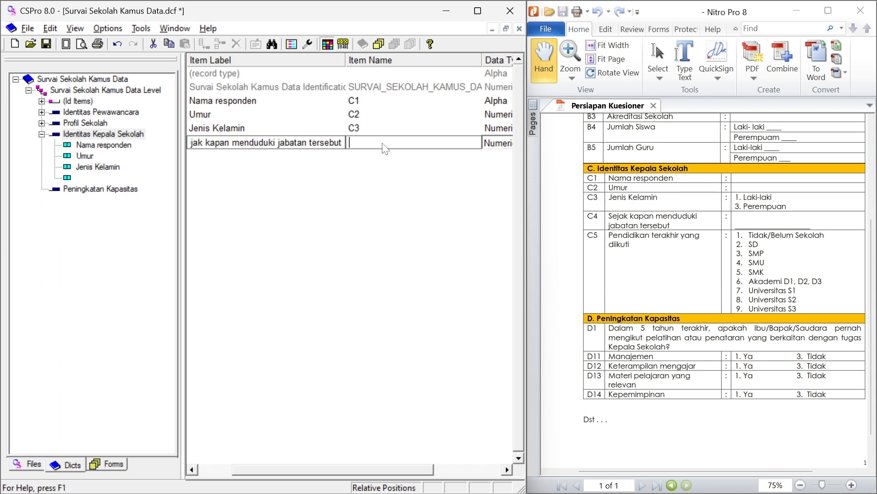
{"action": "key", "text": "Caps_Lock"}
{"action": "type", "text": "C4"}
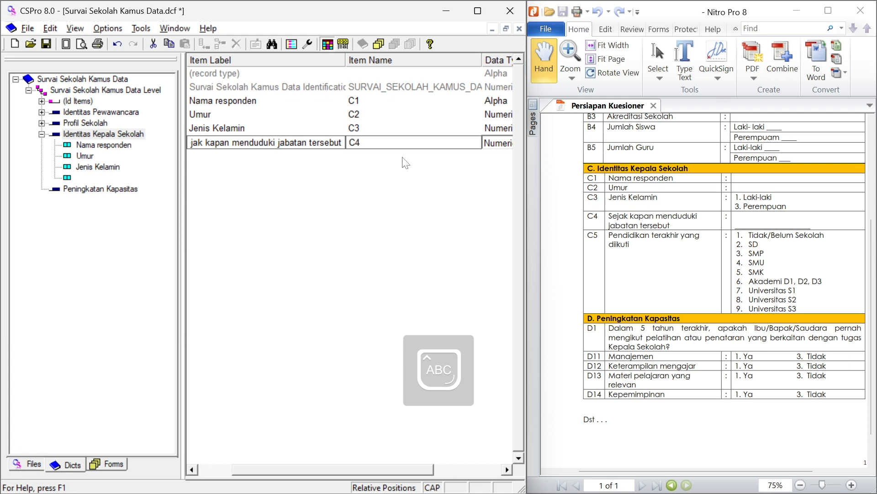
Accept the default numeric properties of item C4 to add it to the Identitas Kepala Sekolah record
{"action": "left_click_drag", "start_coordinate": [392, 468], "coordinate": [461, 468]}
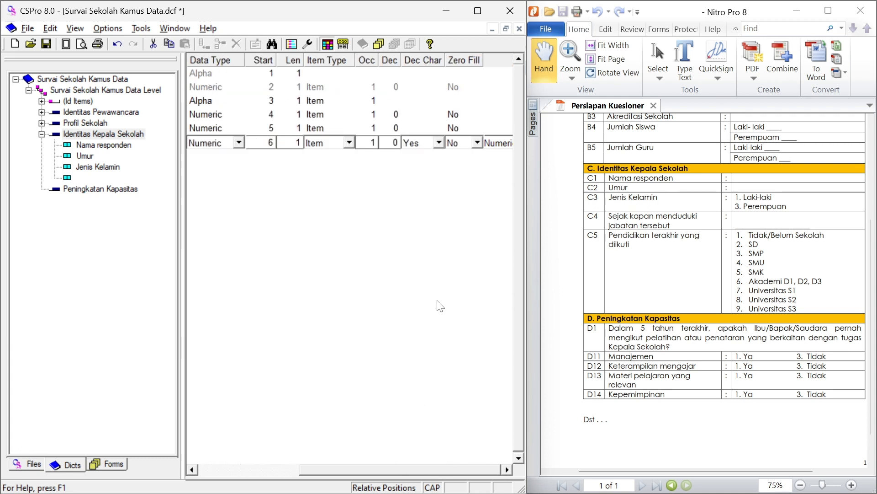
{"action": "key", "text": "Tab"}
{"action": "key", "text": "Tab"}
{"action": "key", "text": "Tab"}
{"action": "key", "text": "Tab"}
{"action": "key", "text": "Tab"}
{"action": "key", "text": "Tab"}
{"action": "key", "text": "Tab"}
{"action": "key", "text": "Tab"}
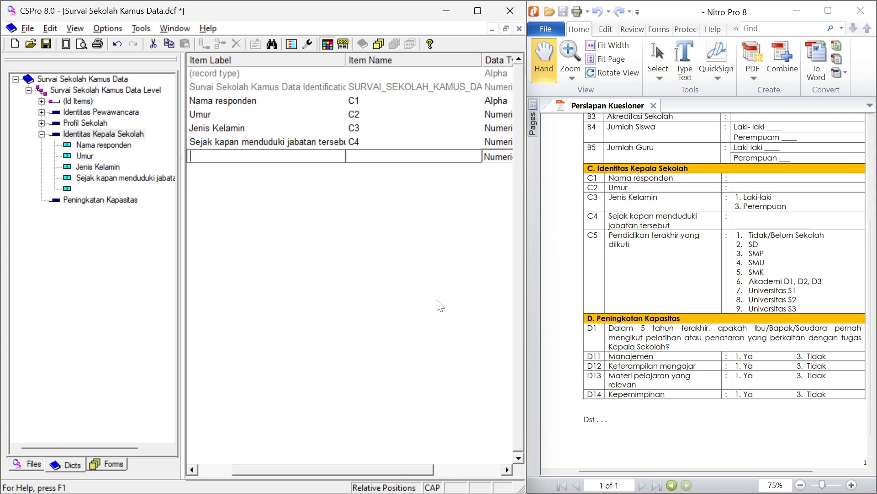
Label the next Identitas Kepala Sekolah item "Pendidikan terakhir yang diikuri" and name it "C5"
{"action": "type", "text": "Pendidikan"}
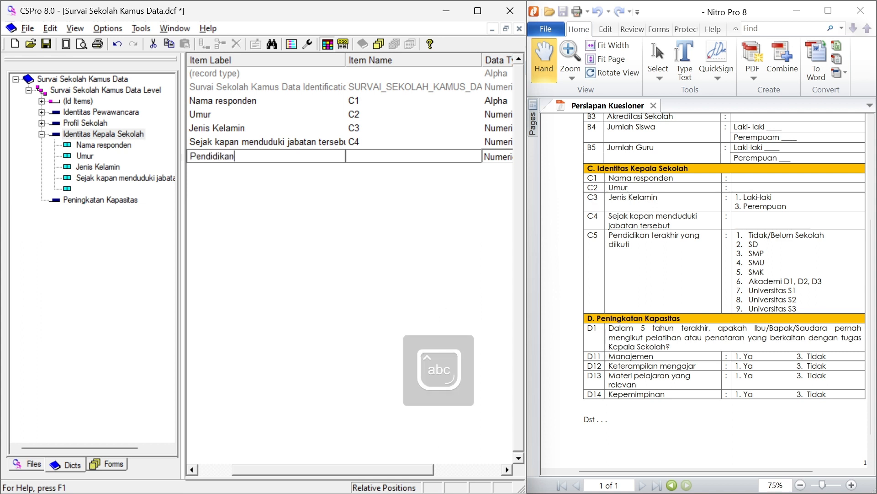
{"action": "type", "text": " terakhir yang diikuri"}
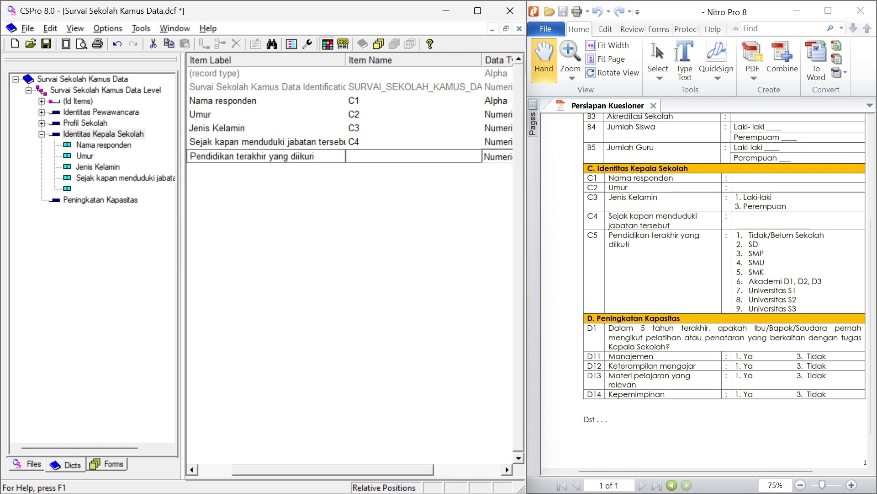
{"action": "key", "text": "Tab"}
{"action": "key", "text": "Caps_Lock"}
{"action": "type", "text": "C5"}
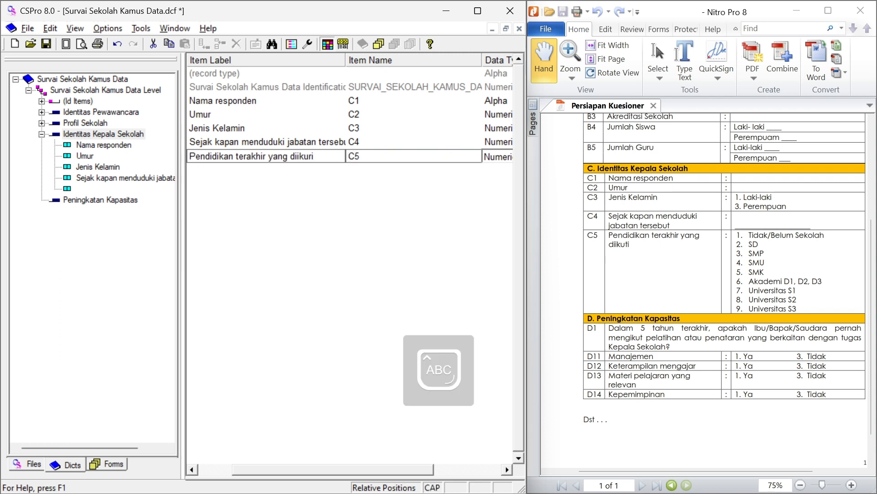
Accept the default numeric properties of item C5 and end item entry for the Identitas Kepala Sekolah record
{"action": "key", "text": "Tab"}
{"action": "key", "text": "Tab"}
{"action": "key", "text": "Tab"}
{"action": "key", "text": "Tab"}
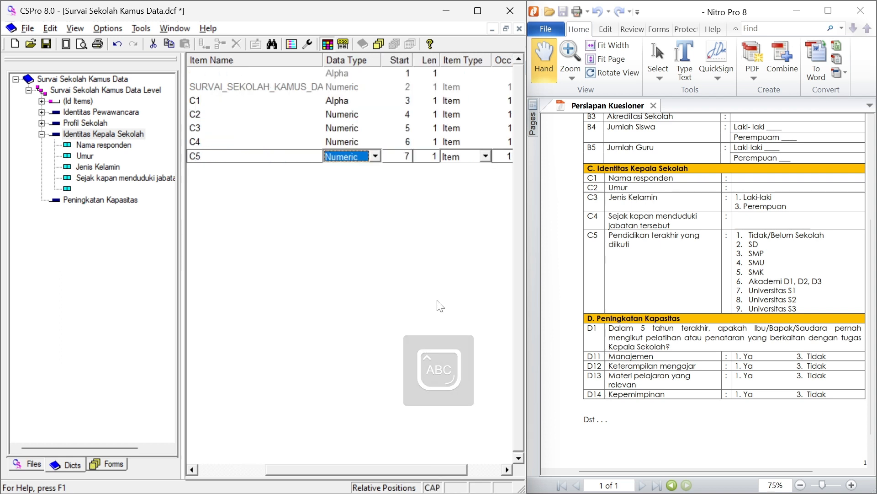
{"action": "key", "text": "Tab"}
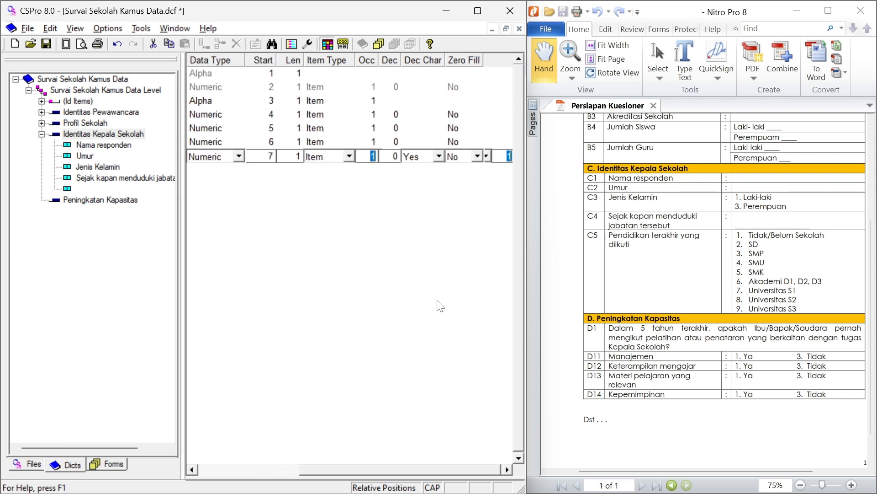
{"action": "key", "text": "Return"}
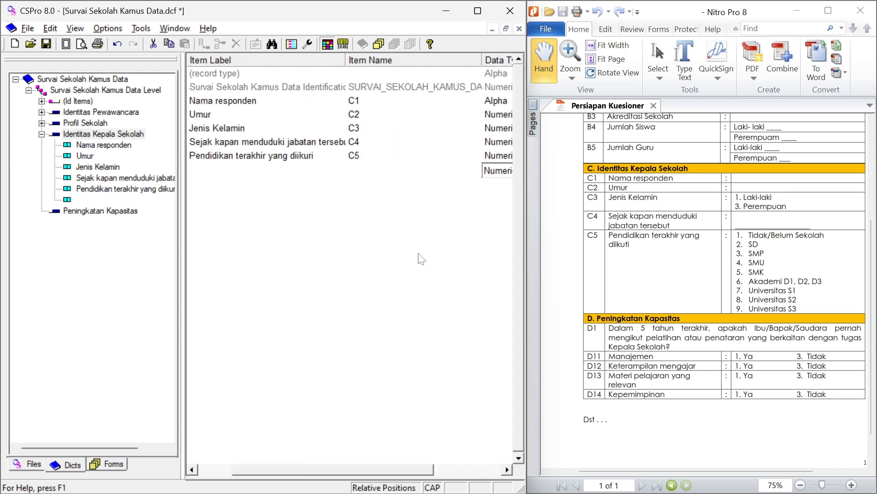
{"action": "key", "text": "Escape"}
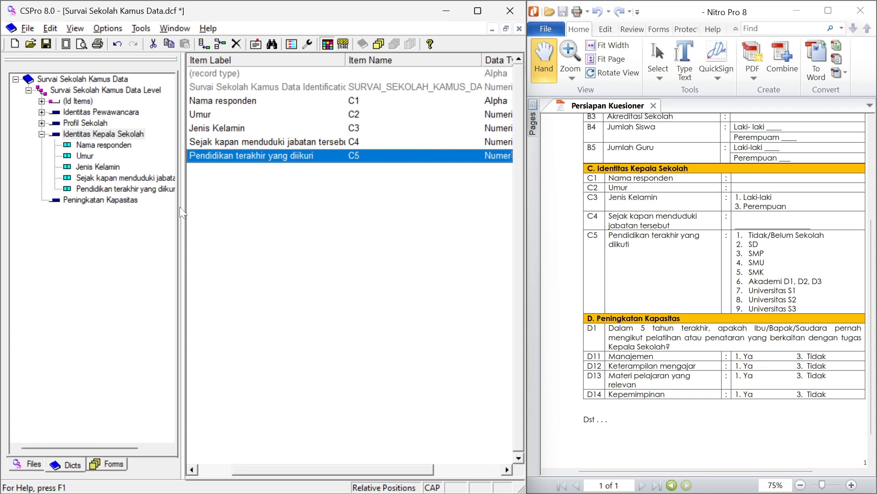
Add a value set to the item Pendidikan terakhir yang diikuri, keeping its default label and the name C5_VS1
{"action": "left_click", "coordinate": [123, 189]}
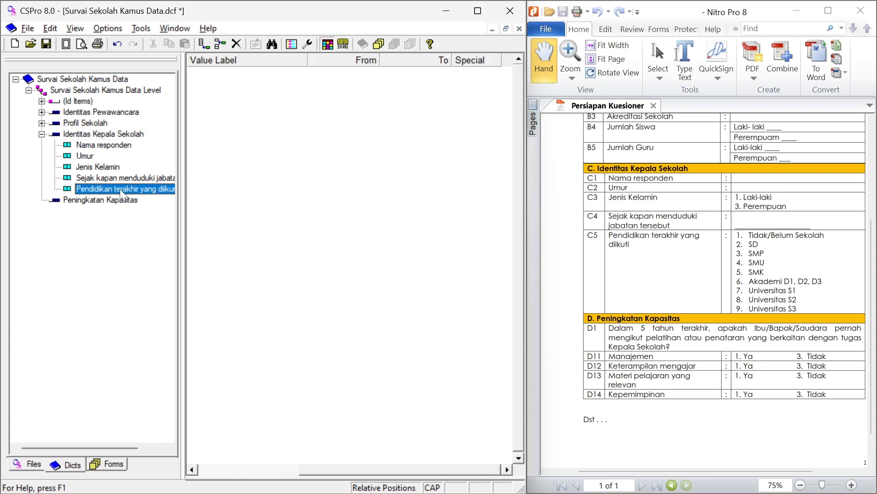
{"action": "right_click", "coordinate": [120, 189]}
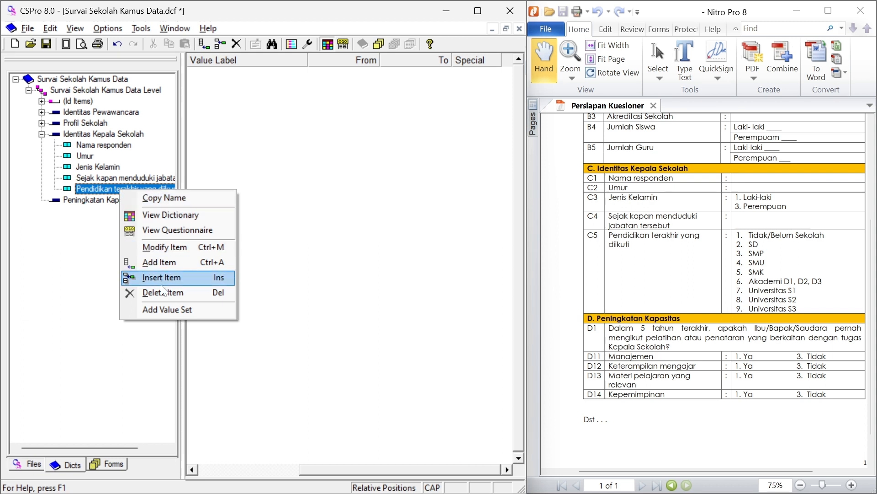
{"action": "left_click", "coordinate": [166, 309]}
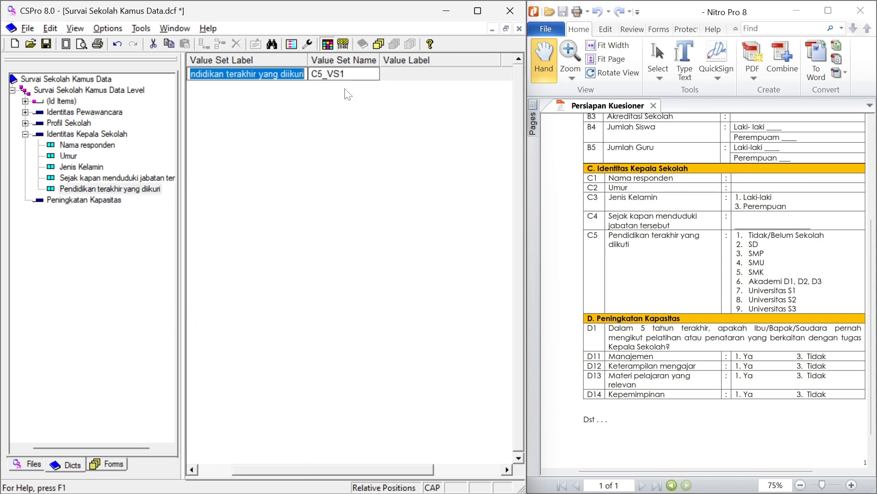
{"action": "key", "text": "Tab"}
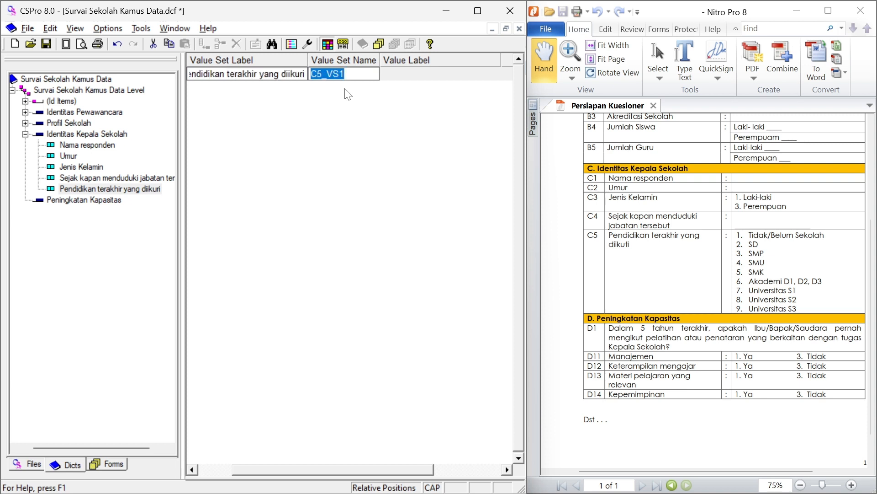
{"action": "key", "text": "Tab"}
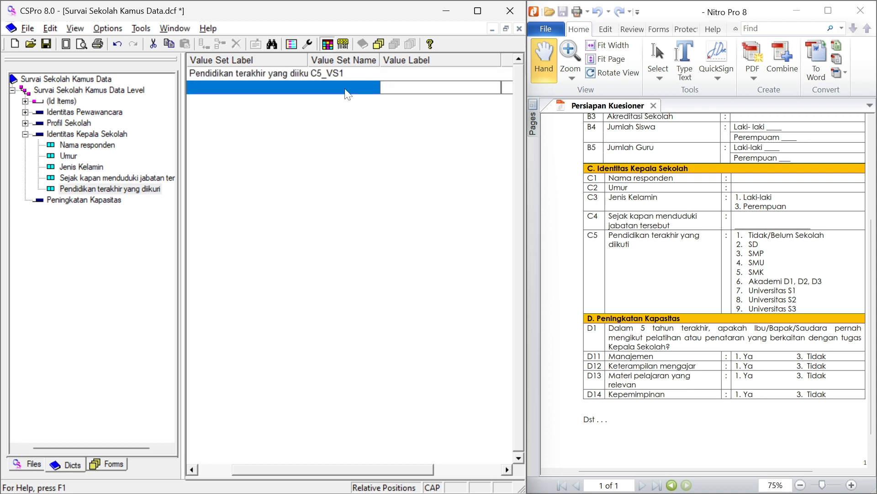
Enter the value "Tidak/Belum sekolah" with code 1 in the C5 value set
{"action": "type", "text": "Tidak"}
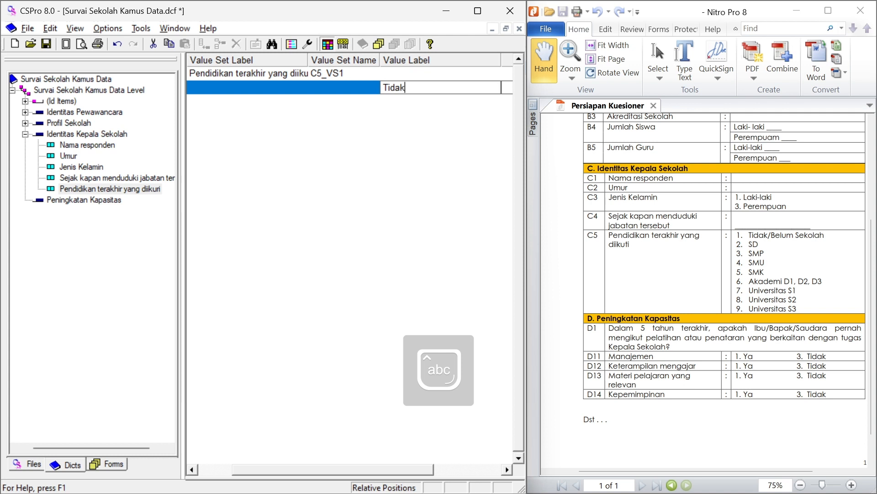
{"action": "type", "text": "/Belum sekolah"}
{"action": "key", "text": "Return"}
{"action": "type", "text": "1"}
{"action": "key", "text": "Return"}
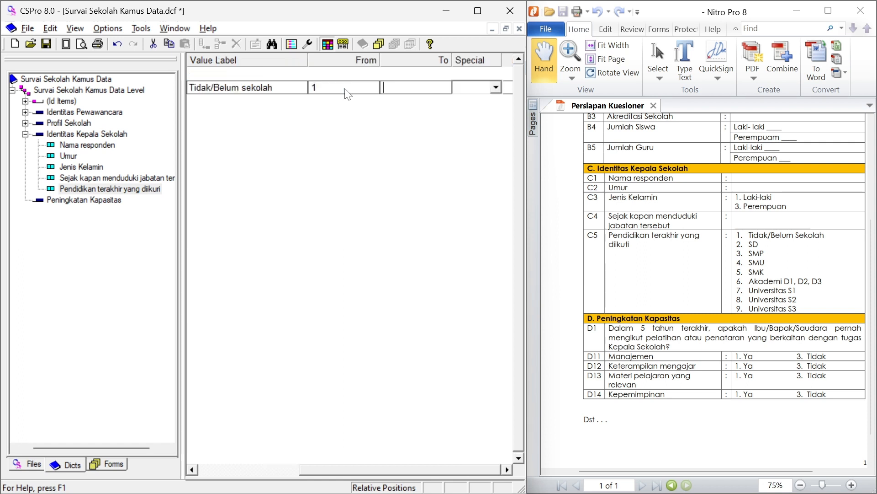
{"action": "key", "text": "Return"}
{"action": "key", "text": "Return"}
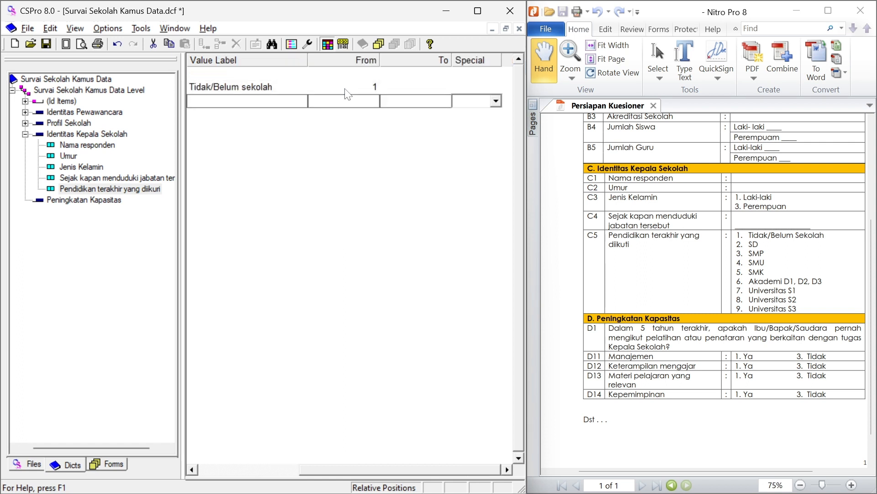
Add the value "SD" with code 2 to the C5 value set
{"action": "key", "text": "Caps_Lock"}
{"action": "type", "text": "S"}
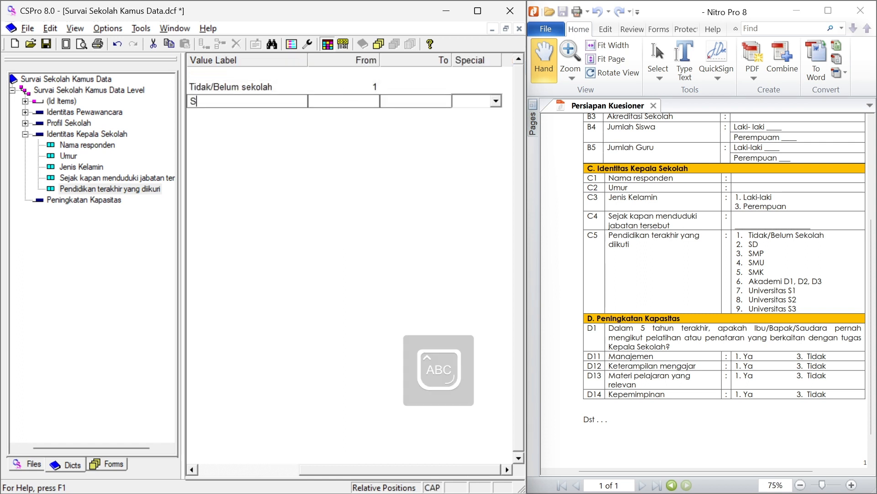
{"action": "type", "text": "D"}
{"action": "key", "text": "Return"}
{"action": "type", "text": "2"}
{"action": "key", "text": "Return"}
{"action": "key", "text": "Return"}
{"action": "key", "text": "Return"}
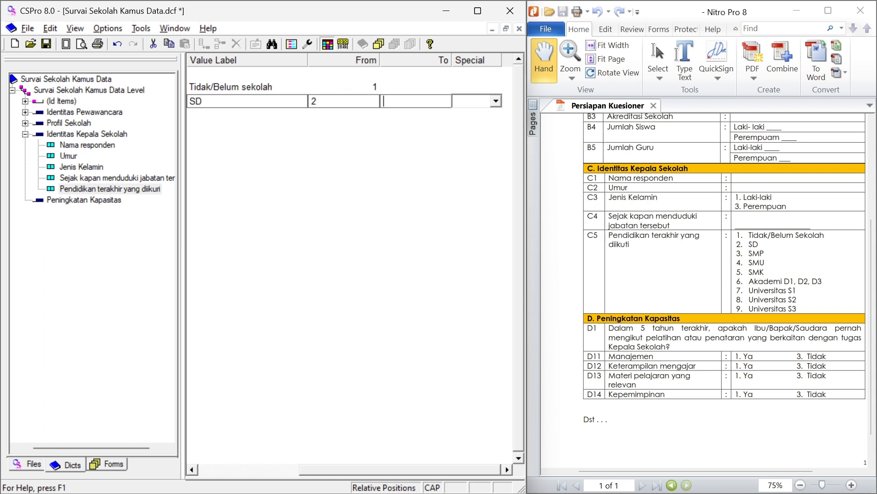
Add the value "SMP" with code 3 to the C5 value set
{"action": "type", "text": "SMP"}
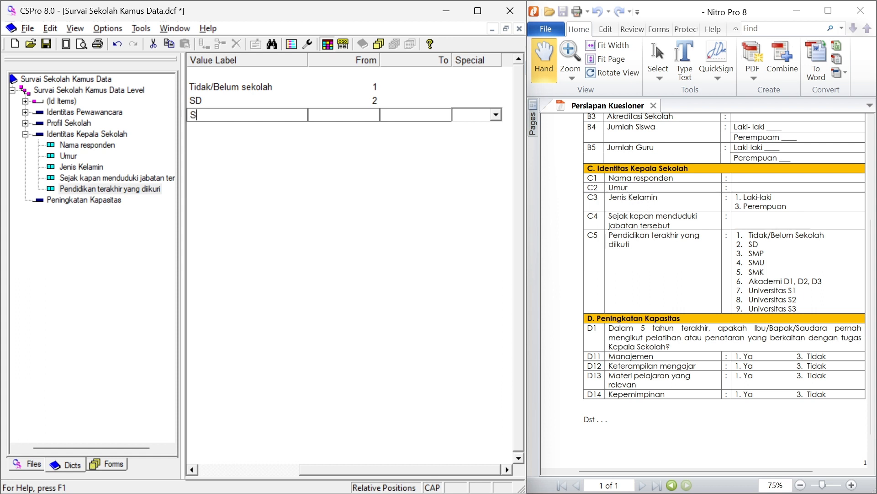
{"action": "key", "text": "Return"}
{"action": "type", "text": "3"}
{"action": "key", "text": "Return"}
{"action": "key", "text": "Return"}
{"action": "key", "text": "Return"}
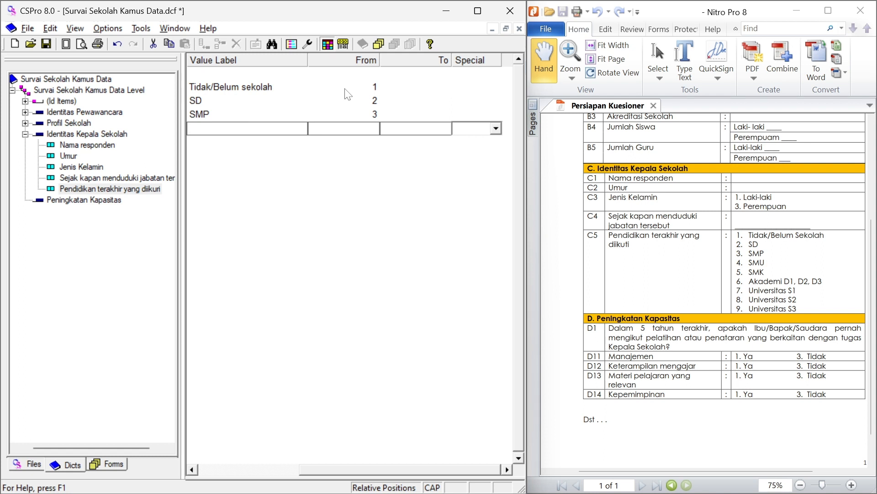
Add the value "SMU" with code 4 to the C5 value set
{"action": "type", "text": "SM"}
{"action": "type", "text": "A"}
{"action": "key", "text": "BackSpace"}
{"action": "type", "text": "U"}
{"action": "key", "text": "Tab"}
{"action": "type", "text": "4"}
{"action": "key", "text": "Tab"}
{"action": "key", "text": "Tab"}
{"action": "key", "text": "Tab"}
Add the value "SMK" with code 5 to the C5 value set
{"action": "type", "text": "M"}
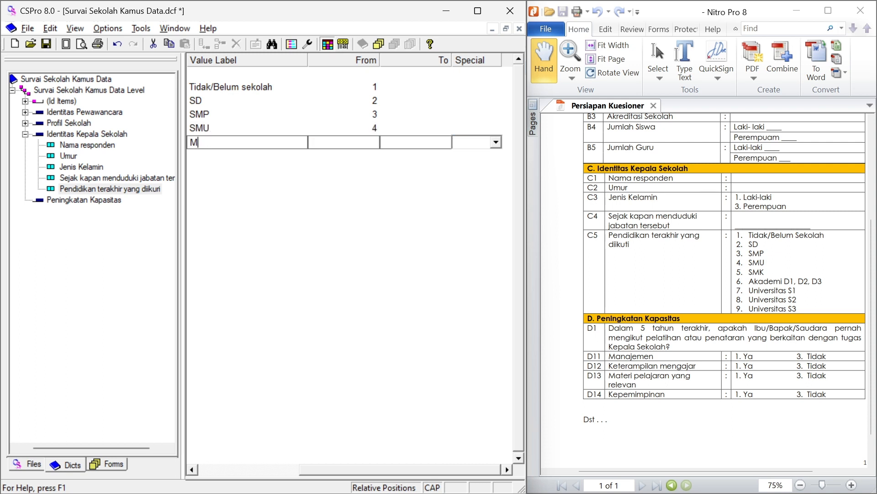
{"action": "key", "text": "BackSpace"}
{"action": "type", "text": "SMK"}
{"action": "key", "text": "Tab"}
{"action": "type", "text": "5"}
{"action": "key", "text": "Tab"}
{"action": "type", "text": "D"}
{"action": "key", "text": "BackSpace"}
{"action": "key", "text": "Tab"}
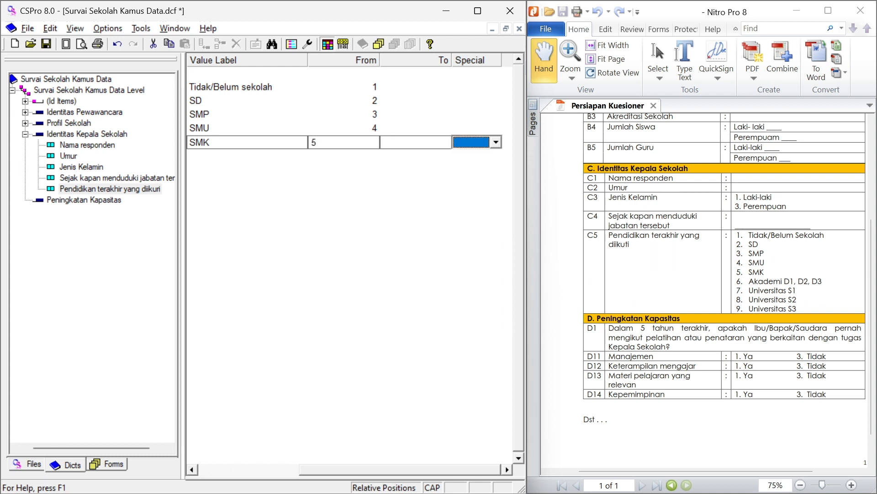
{"action": "key", "text": "Return"}
{"action": "type", "text": "D1"}
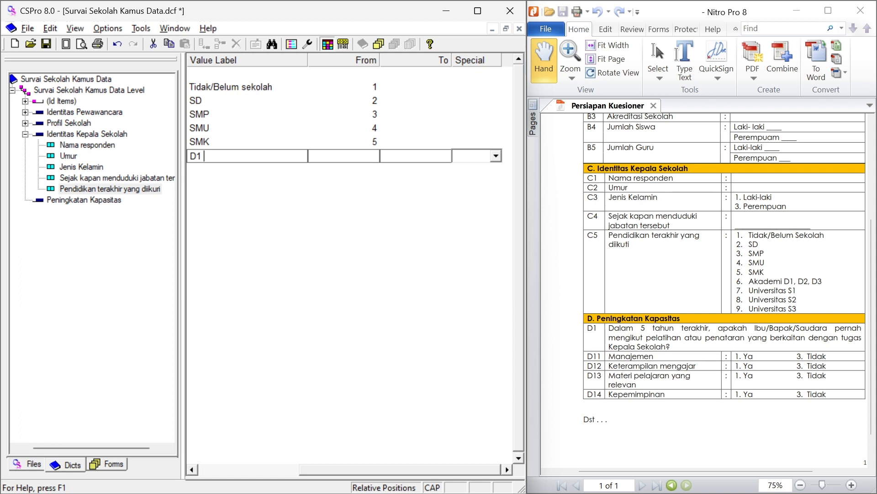
{"action": "type", "text": " D2 D3"}
{"action": "key", "text": "BackSpace"}
{"action": "key", "text": "BackSpace"}
{"action": "key", "text": "BackSpace"}
{"action": "key", "text": "BackSpace"}
{"action": "key", "text": "BackSpace"}
{"action": "key", "text": "BackSpace"}
{"action": "key", "text": "BackSpace"}
{"action": "key", "text": "BackSpace"}
Add the value "Akademi D1, D2, D3" with code 6 to the C5 value set
{"action": "type", "text": "A"}
{"action": "key", "text": "Caps_Lock"}
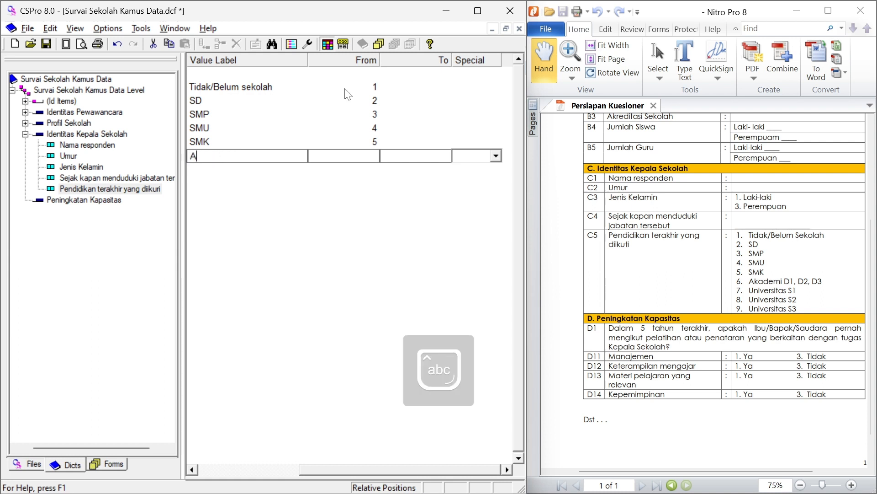
{"action": "type", "text": "kademi"}
{"action": "key", "text": "Caps_Lock"}
{"action": "type", "text": "D"}
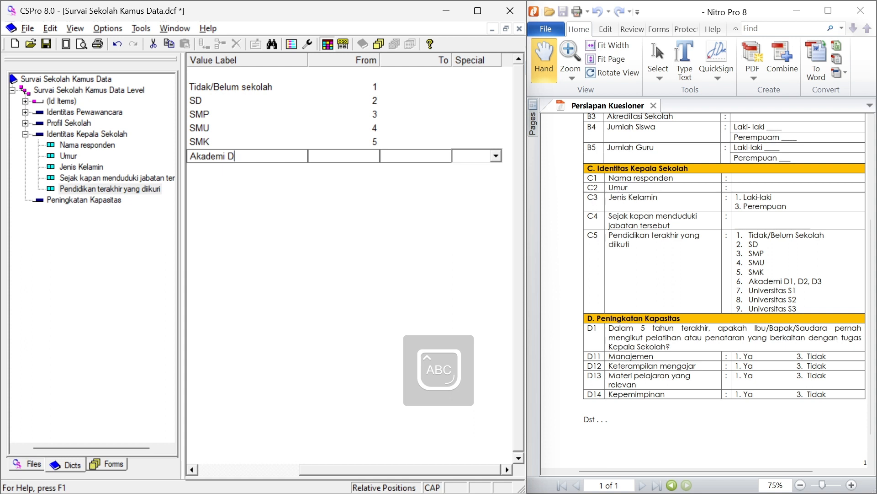
{"action": "type", "text": "1, D2, D3"}
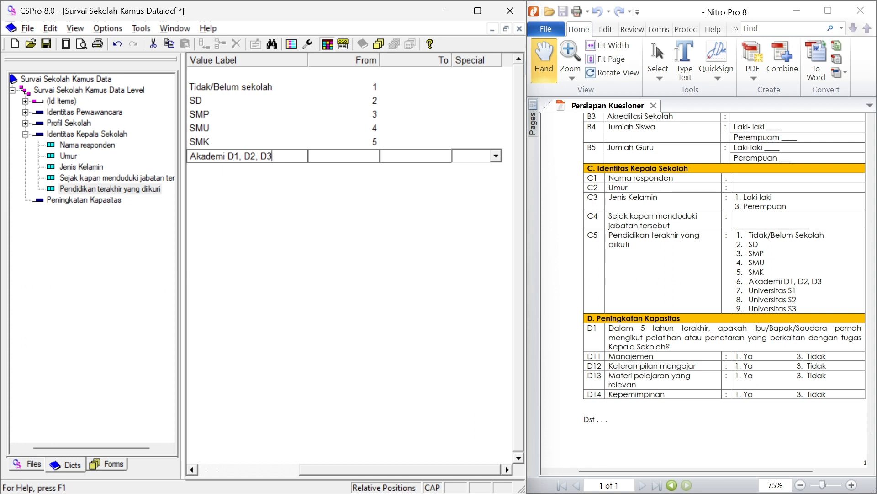
{"action": "key", "text": "Tab"}
{"action": "type", "text": "6"}
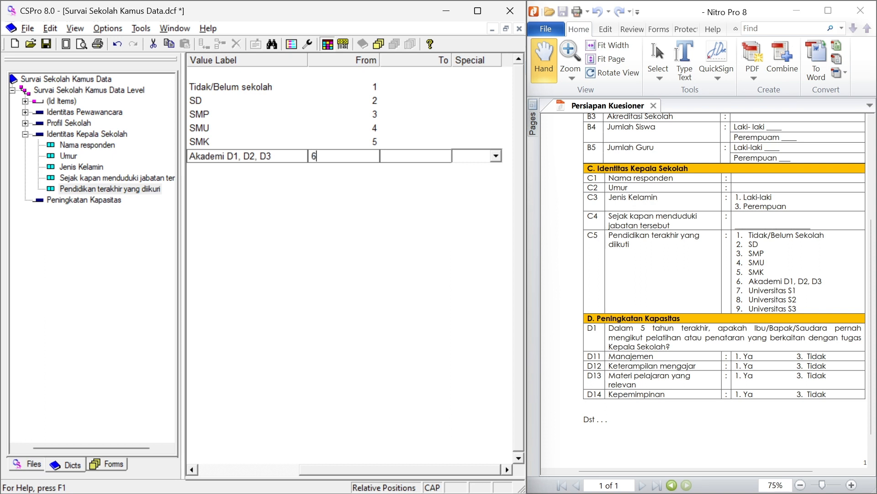
{"action": "key", "text": "Tab"}
{"action": "key", "text": "Tab"}
{"action": "key", "text": "Return"}
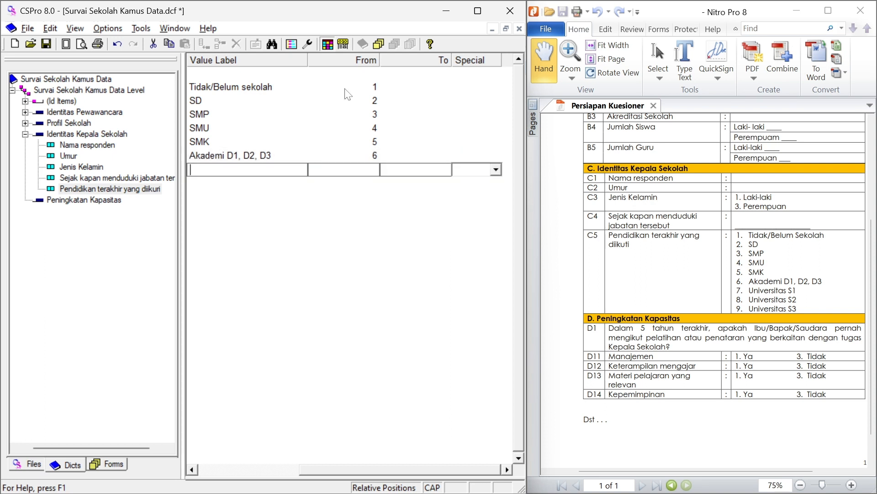
Add the value "Universitas S1" with code 7 to the C5 value set
{"action": "type", "text": "U"}
{"action": "key", "text": "Caps_Lock"}
{"action": "type", "text": "niversitas s"}
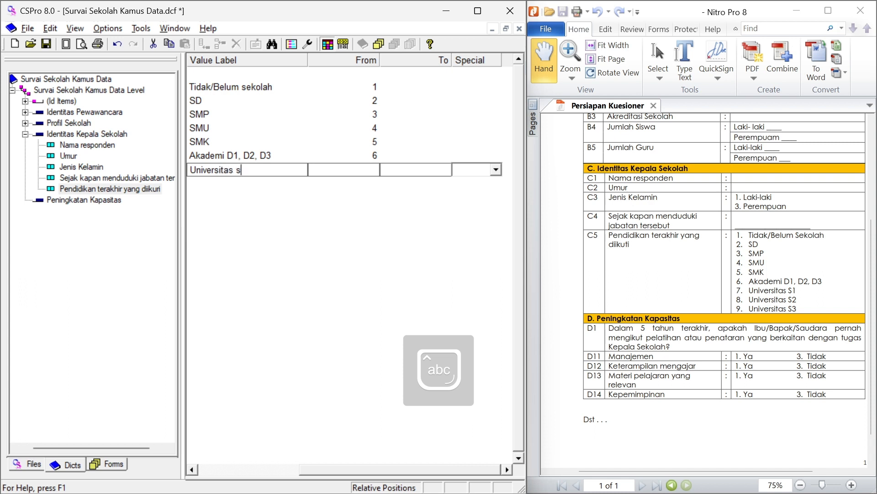
{"action": "key", "text": "Caps_Lock"}
{"action": "type", "text": "S1"}
{"action": "key", "text": "Tab"}
{"action": "type", "text": "7"}
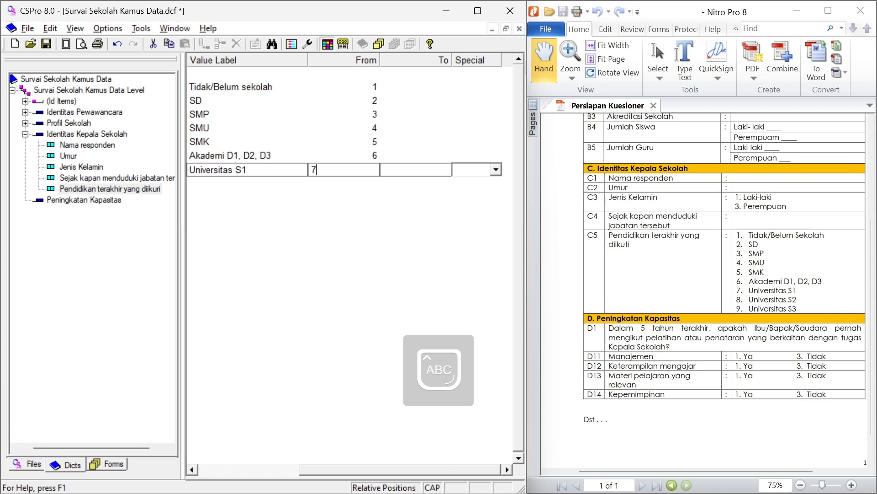
{"action": "key", "text": "Tab"}
{"action": "key", "text": "Tab"}
{"action": "key", "text": "Return"}
Add the value "Universitas S2" with code 8 to the C5 value set
{"action": "type", "text": "U"}
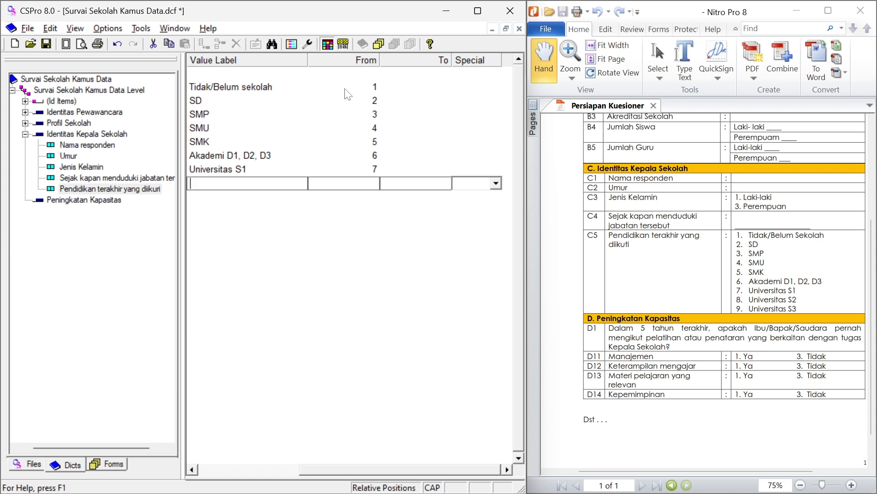
{"action": "key", "text": "Caps_Lock"}
{"action": "type", "text": "niversitas"}
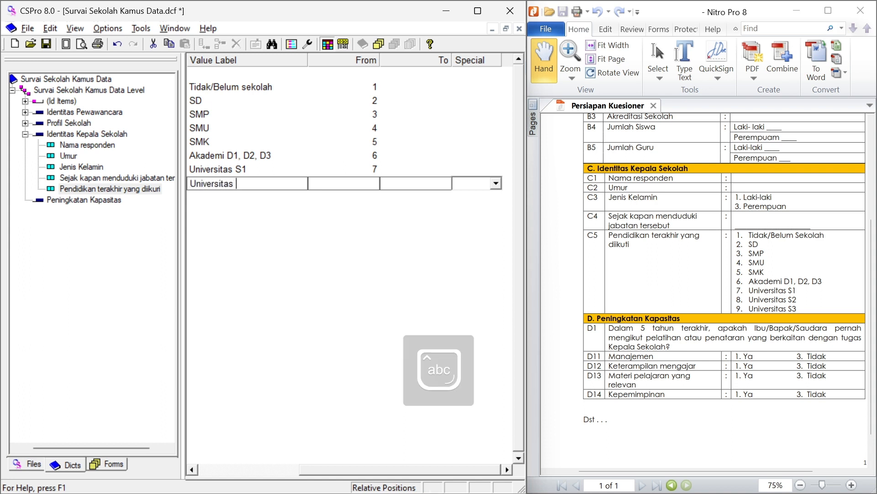
{"action": "key", "text": "Caps_Lock"}
{"action": "type", "text": "S2"}
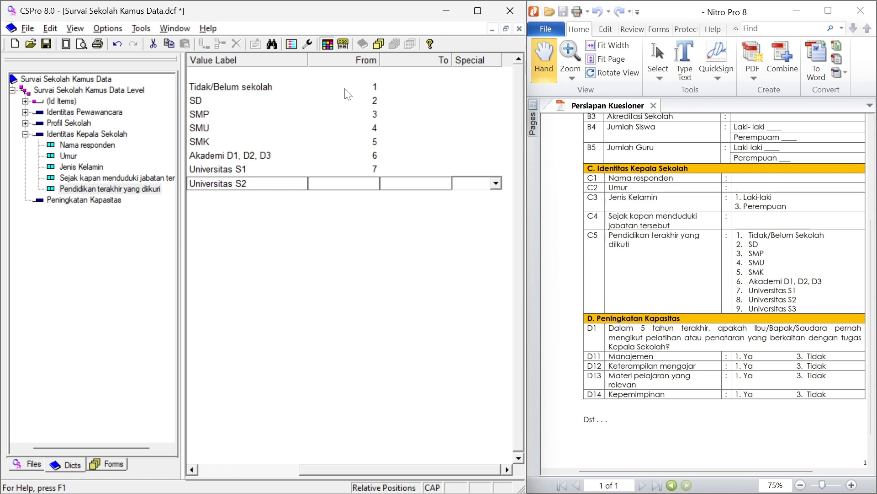
{"action": "key", "text": "Tab"}
{"action": "type", "text": "8"}
{"action": "key", "text": "Tab"}
{"action": "key", "text": "Tab"}
{"action": "key", "text": "Tab"}
Add the value "Universitas S3" with code 9 to the C5 value set and end value entry
{"action": "type", "text": "U"}
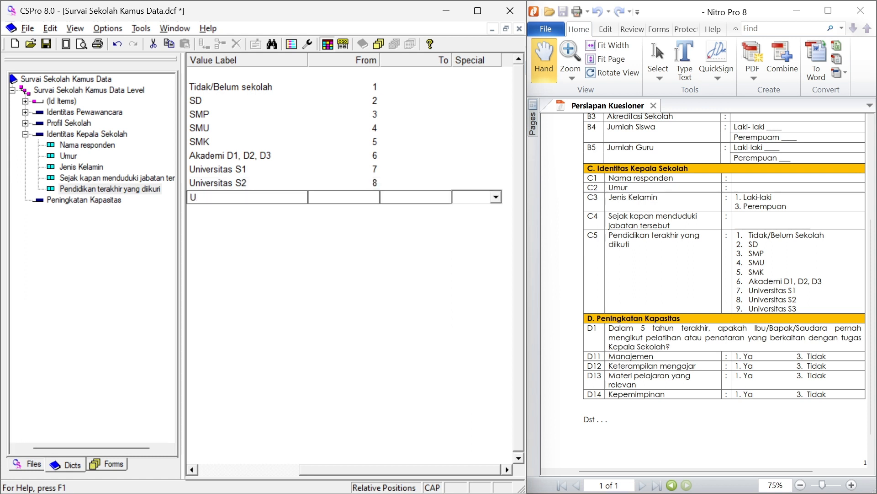
{"action": "key", "text": "Caps_Lock"}
{"action": "type", "text": "nivers"}
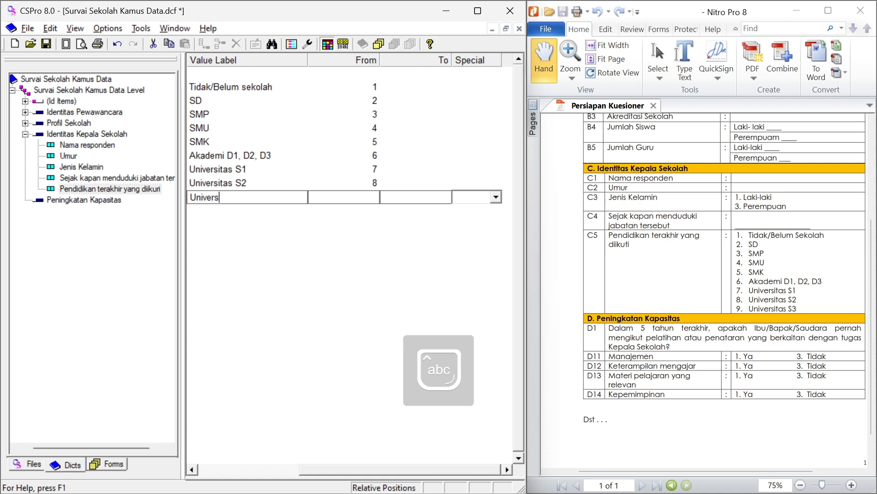
{"action": "type", "text": "itas"}
{"action": "key", "text": "Caps_Lock"}
{"action": "type", "text": "S3"}
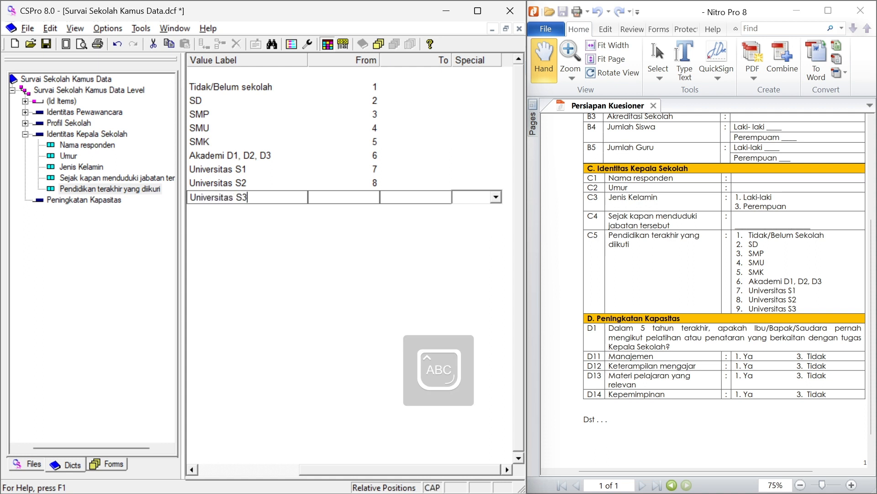
{"action": "key", "text": "Tab"}
{"action": "type", "text": "9"}
{"action": "key", "text": "Tab"}
{"action": "key", "text": "Tab"}
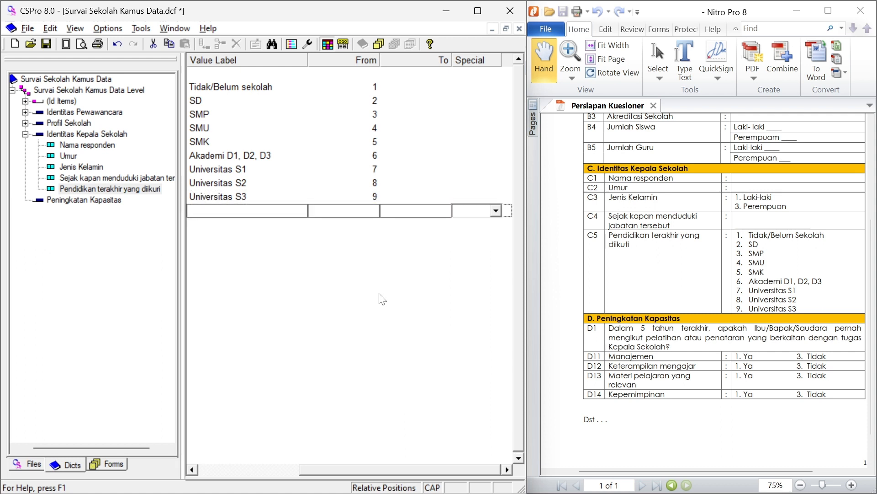
{"action": "key", "text": "Return"}
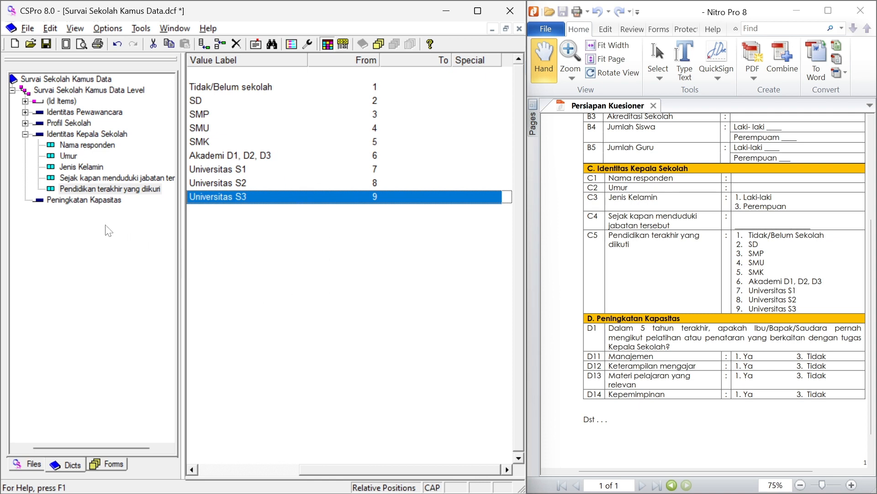
Start a new item in the Peningkatan Kapasitas record and label it "Peningkatan Kapasitas Manajemen"
{"action": "left_click", "coordinate": [69, 202]}
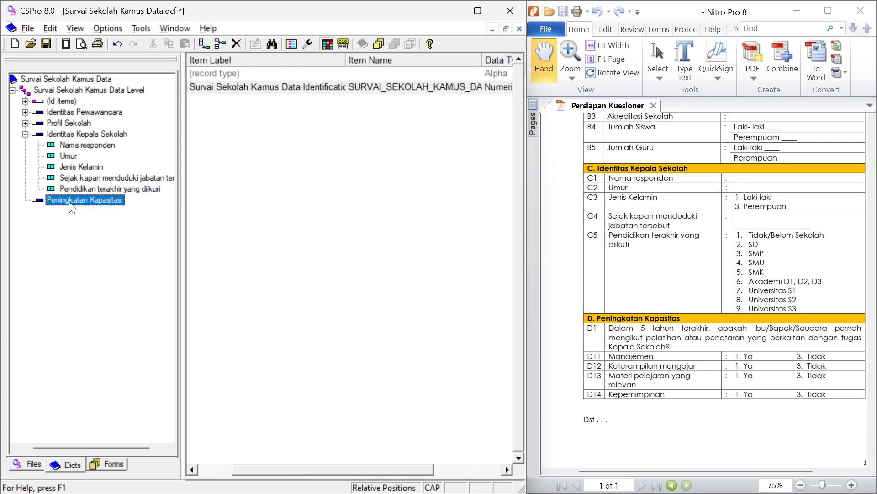
{"action": "left_click_drag", "start_coordinate": [711, 347], "coordinate": [711, 257]}
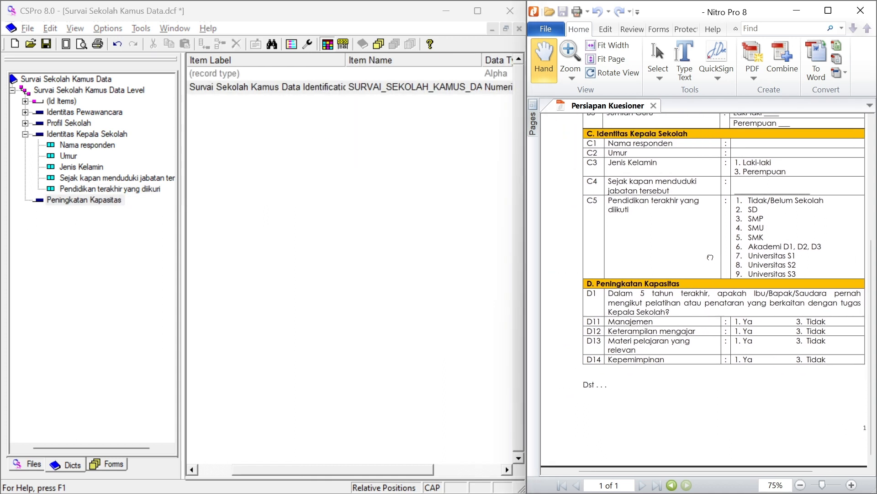
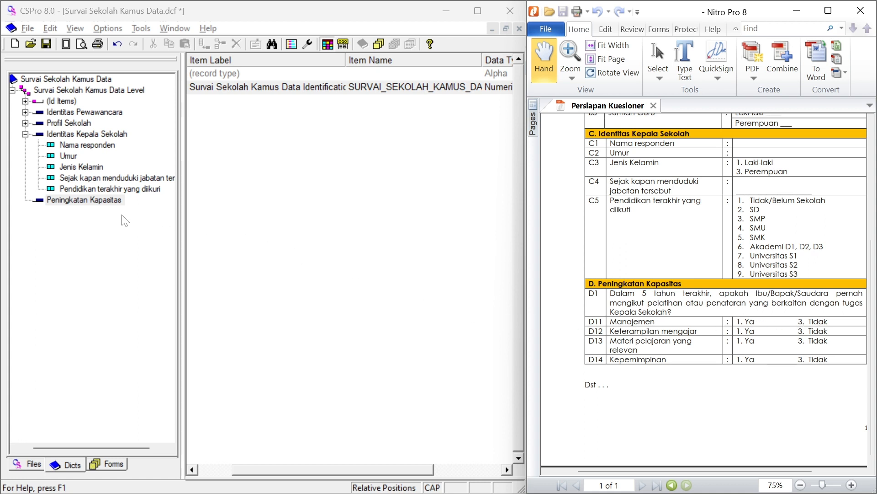
{"action": "left_click", "coordinate": [96, 201]}
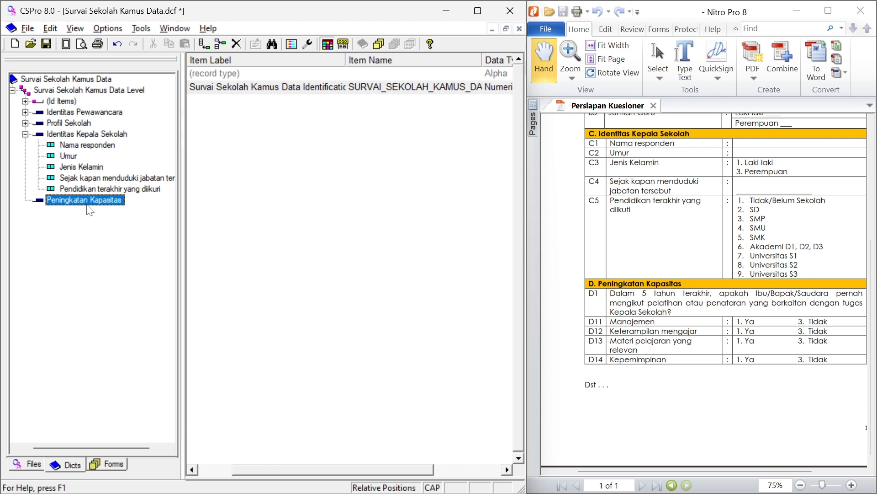
{"action": "right_click", "coordinate": [87, 204]}
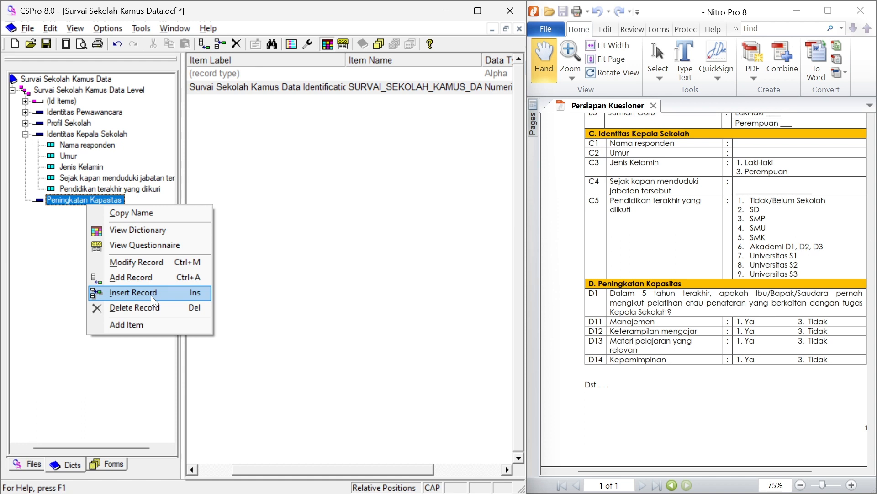
{"action": "left_click", "coordinate": [148, 323]}
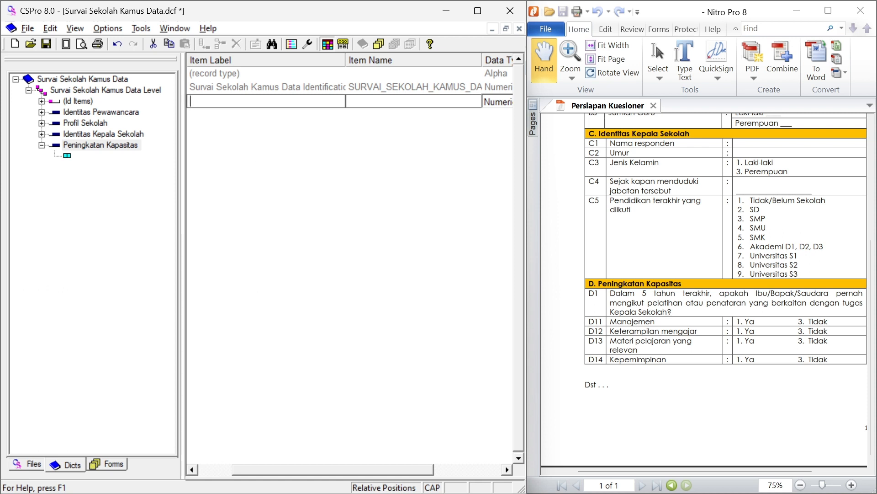
{"action": "type", "text": "Pening"}
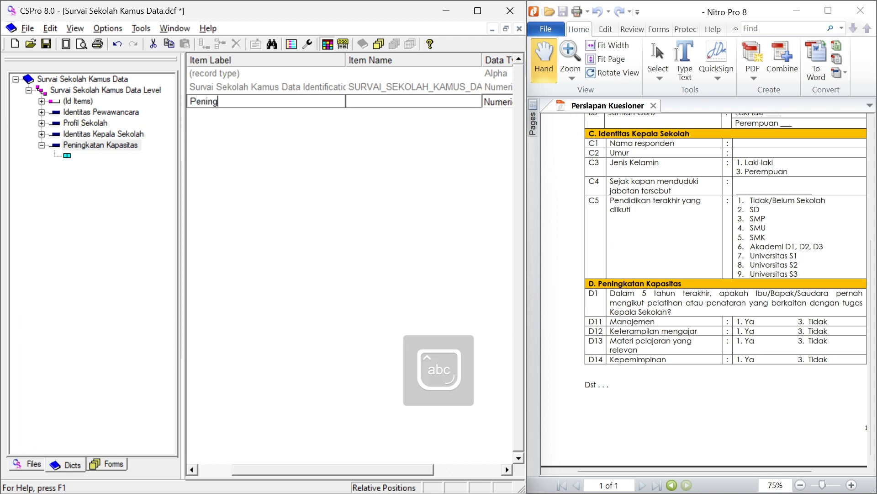
{"action": "type", "text": "katan Kapasitas"}
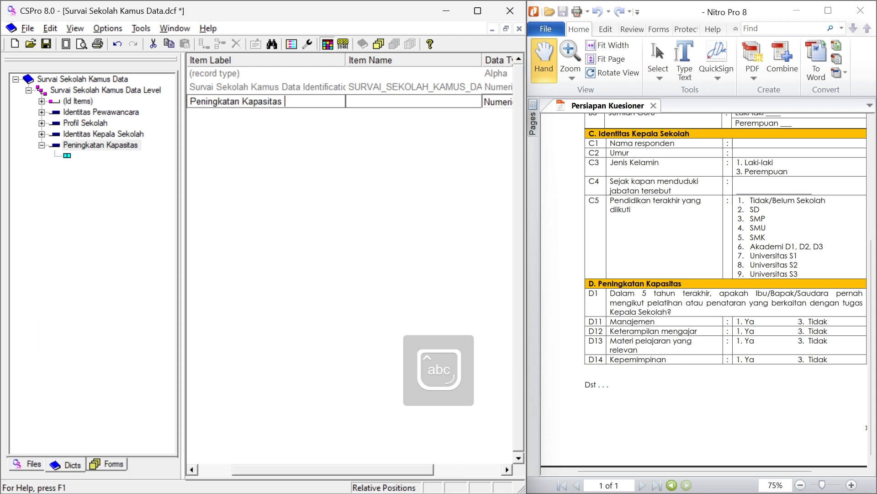
{"action": "type", "text": " Manajemen"}
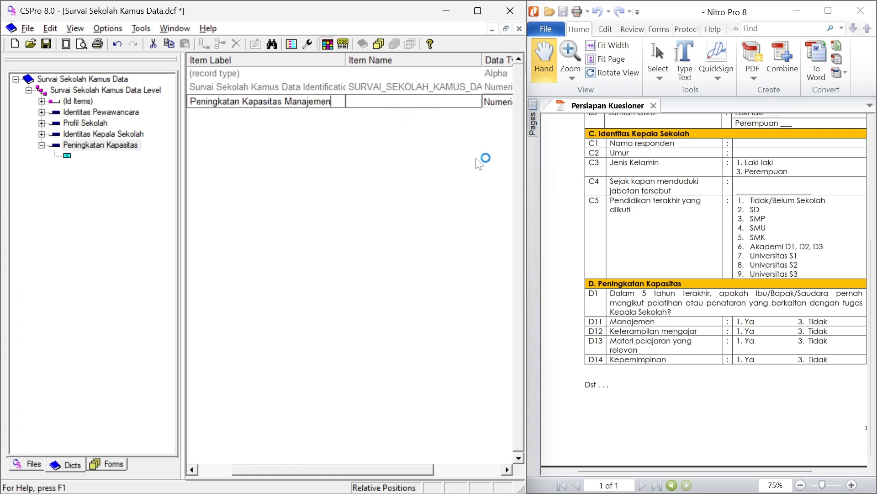
Name the Manajemen item D11 and accept its default attributes: numeric, length 1, one occurrence, 0 decimals, no zero fill
{"action": "key", "text": "Tab"}
{"action": "key", "text": "Caps_Lock"}
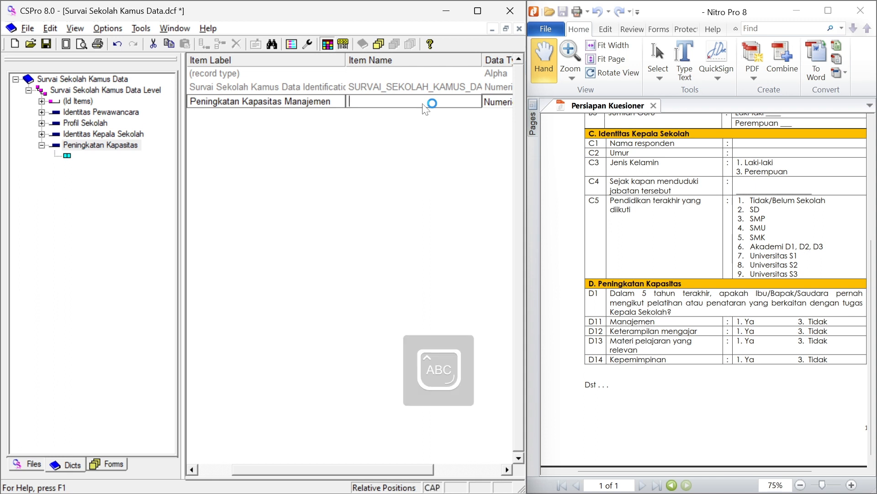
{"action": "type", "text": "D11"}
{"action": "key", "text": "Tab"}
{"action": "key", "text": "Tab"}
{"action": "key", "text": "Tab"}
{"action": "key", "text": "Tab"}
{"action": "key", "text": "Tab"}
{"action": "key", "text": "Tab"}
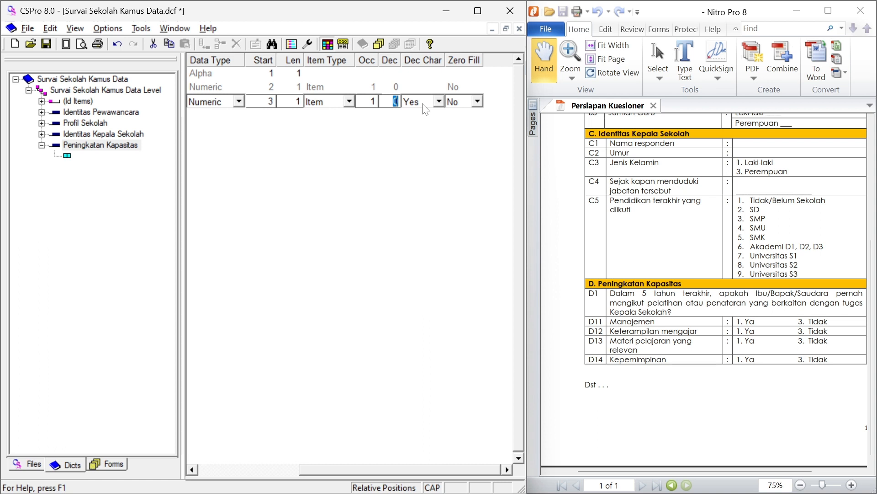
{"action": "key", "text": "Return"}
{"action": "key", "text": "Return"}
{"action": "key", "text": "Return"}
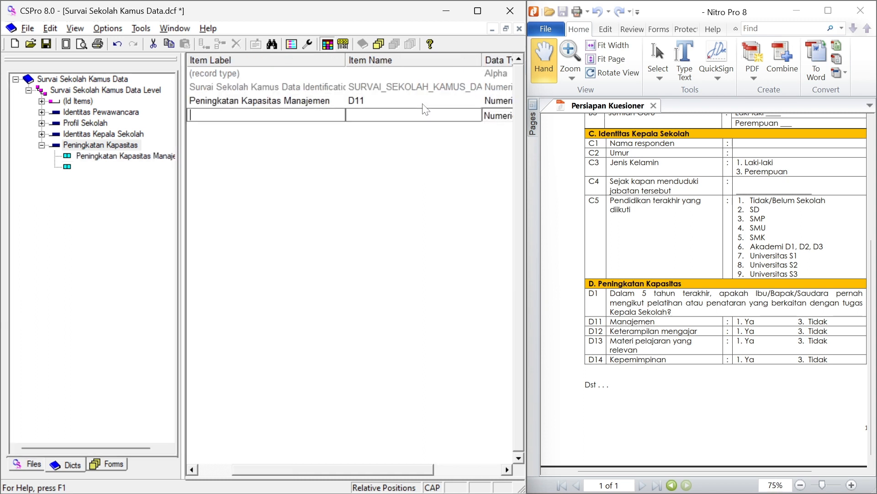
Label the second item of the Peningkatan Kapasitas record "Peningkatan Kapasitas Keterampilan mengajar"
{"action": "key", "text": "Caps_Lock"}
{"action": "type", "text": "p"}
{"action": "key", "text": "Caps_Lock"}
{"action": "type", "text": "ENIN"}
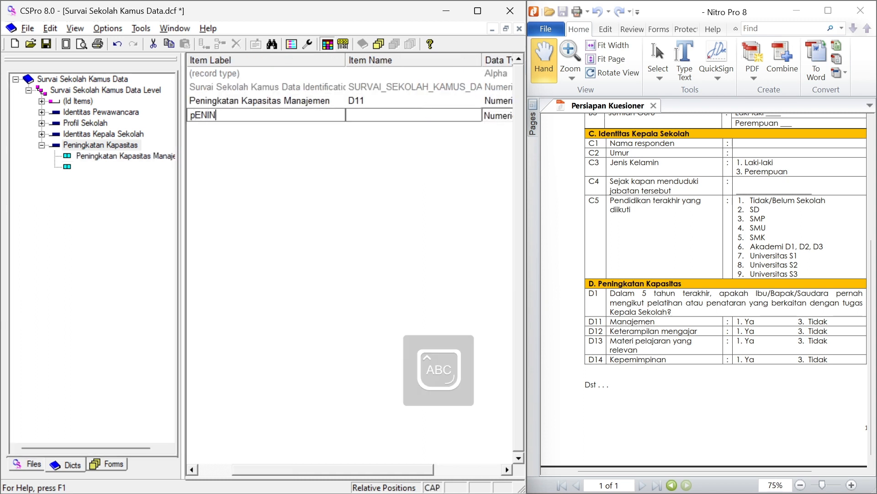
{"action": "key", "text": "BackSpace"}
{"action": "key", "text": "BackSpace"}
{"action": "key", "text": "BackSpace"}
{"action": "type", "text": "P"}
{"action": "key", "text": "Caps_Lock"}
{"action": "type", "text": "eningkatan kapasit"}
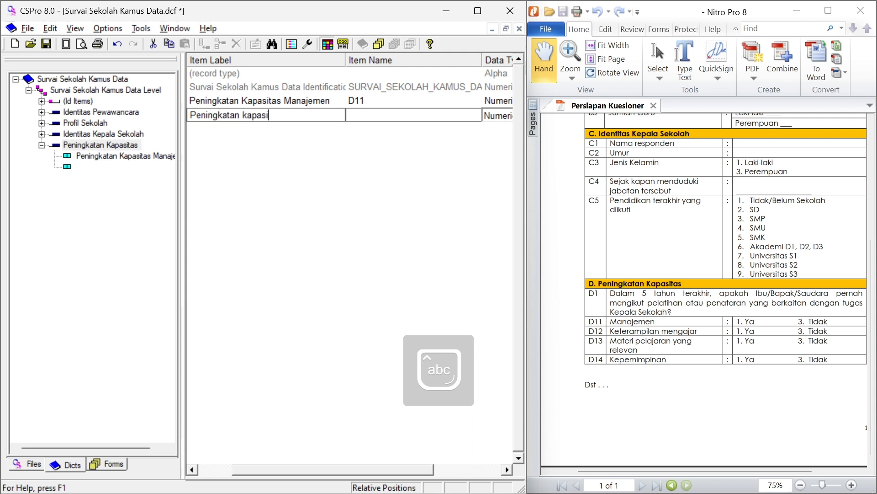
{"action": "key", "text": "BackSpace"}
{"action": "key", "text": "BackSpace"}
{"action": "key", "text": "BackSpace"}
{"action": "key", "text": "BackSpace"}
{"action": "key", "text": "BackSpace"}
{"action": "key", "text": "BackSpace"}
{"action": "key", "text": "BackSpace"}
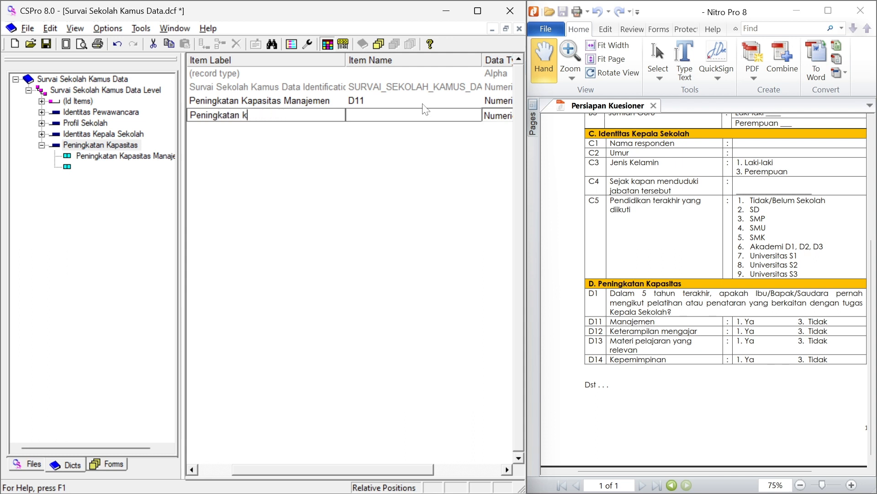
{"action": "key", "text": "Caps_Lock"}
{"action": "type", "text": "K"}
{"action": "key", "text": "Caps_Lock"}
{"action": "type", "text": "apasitas"}
{"action": "key", "text": "Caps_Lock"}
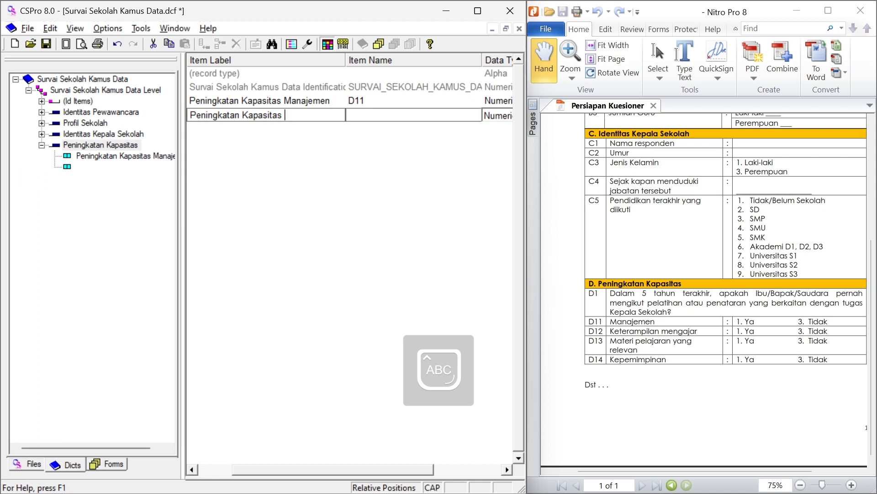
{"action": "type", "text": "K"}
{"action": "key", "text": "Caps_Lock"}
{"action": "type", "text": "etera"}
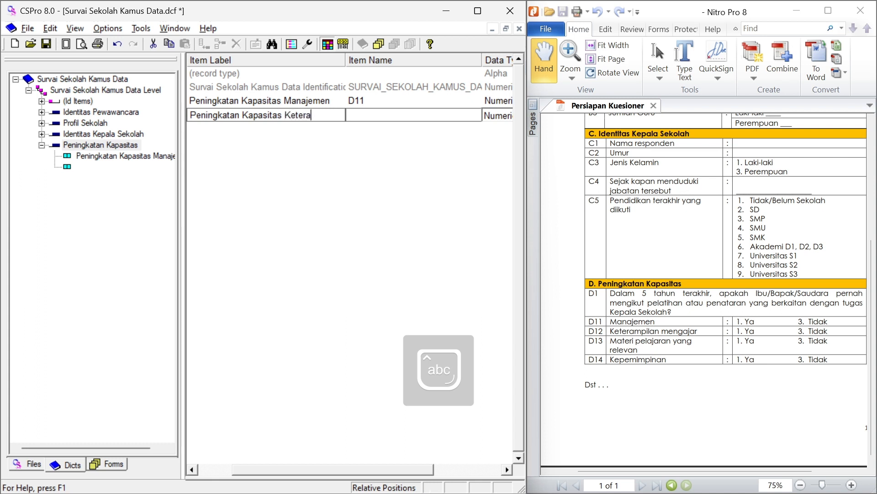
{"action": "type", "text": "ampilan mengajar"}
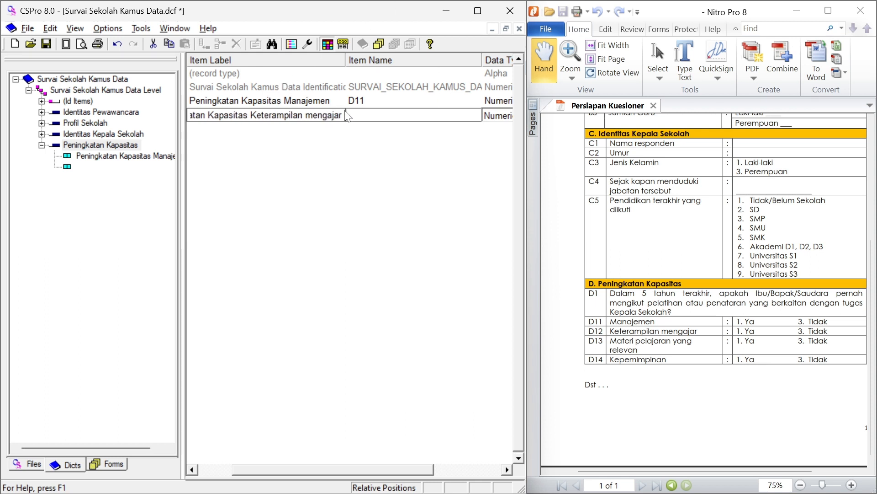
Name the Keterampilan mengajar item D12 and accept its default attributes: numeric, length 1, one occurrence, 0 decimals
{"action": "key", "text": "Tab"}
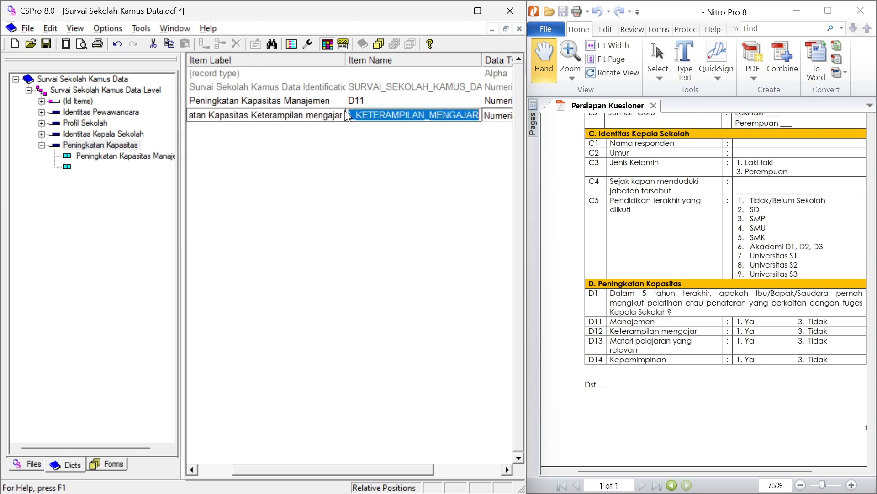
{"action": "key", "text": "Caps_Lock"}
{"action": "type", "text": "D12"}
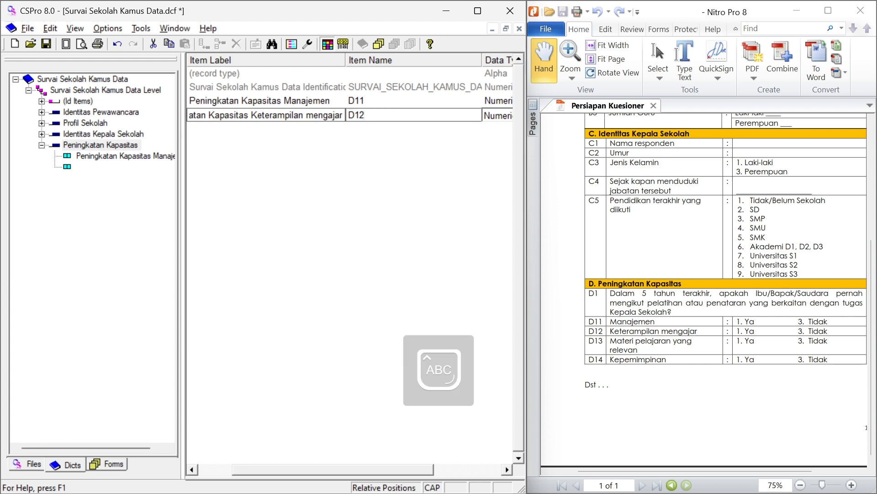
{"action": "key", "text": "Tab"}
{"action": "key", "text": "Tab"}
{"action": "key", "text": "Tab"}
{"action": "key", "text": "Tab"}
{"action": "key", "text": "Tab"}
{"action": "key", "text": "Tab"}
{"action": "key", "text": "Tab"}
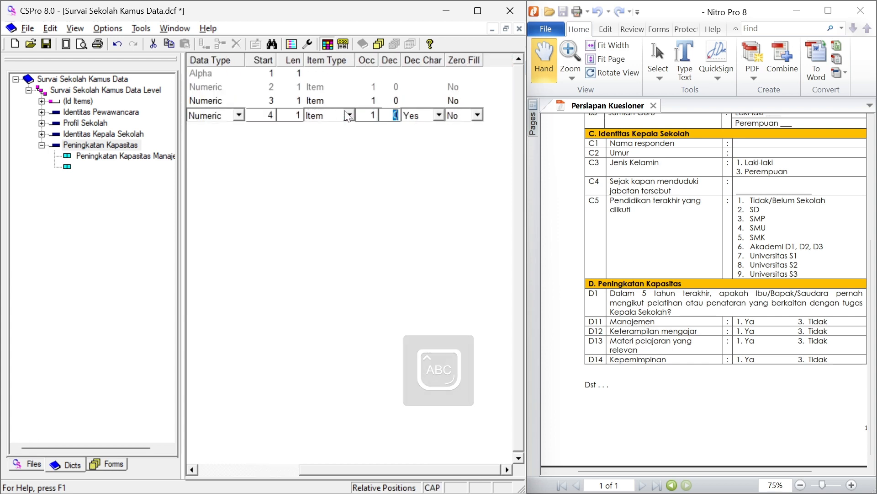
{"action": "key", "text": "Tab"}
{"action": "key", "text": "Tab"}
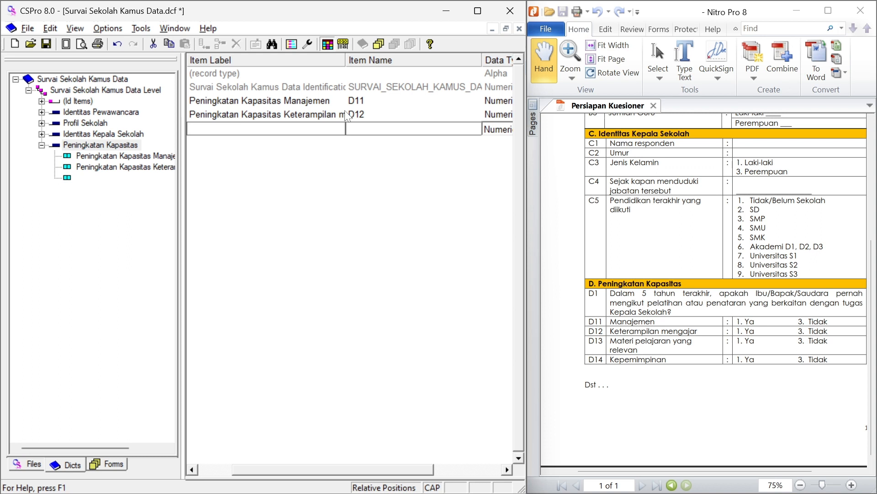
Label the third item of the Peningkatan Kapasitas record "Peningkatan kapasitas materi pelajaran yang relevan"
{"action": "key", "text": "Caps_Lock"}
{"action": "type", "text": "P"}
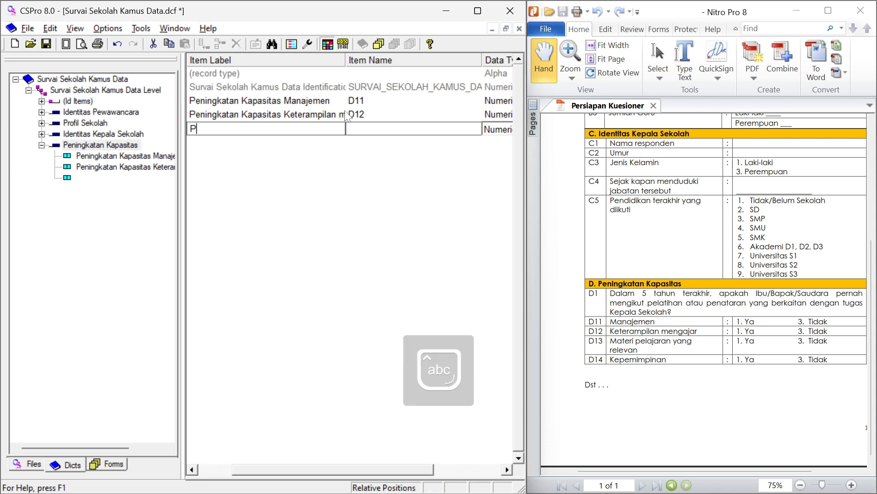
{"action": "type", "text": "eningkatan kapas"}
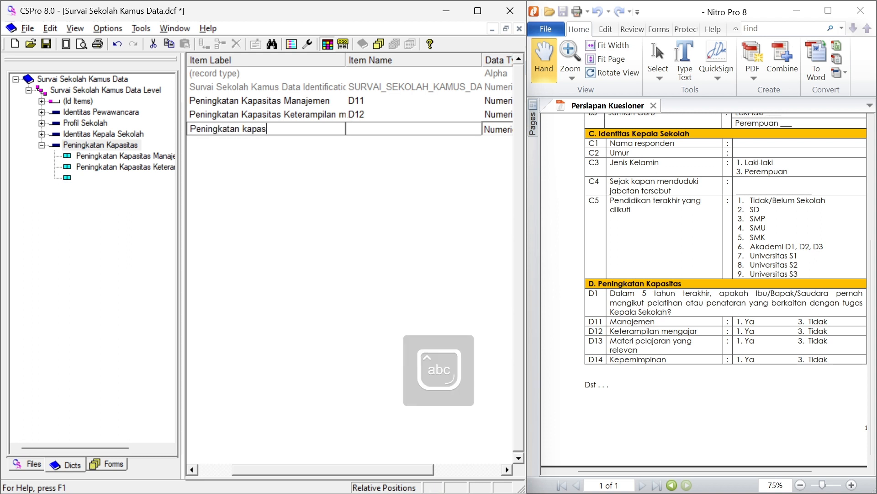
{"action": "type", "text": "itas ma"}
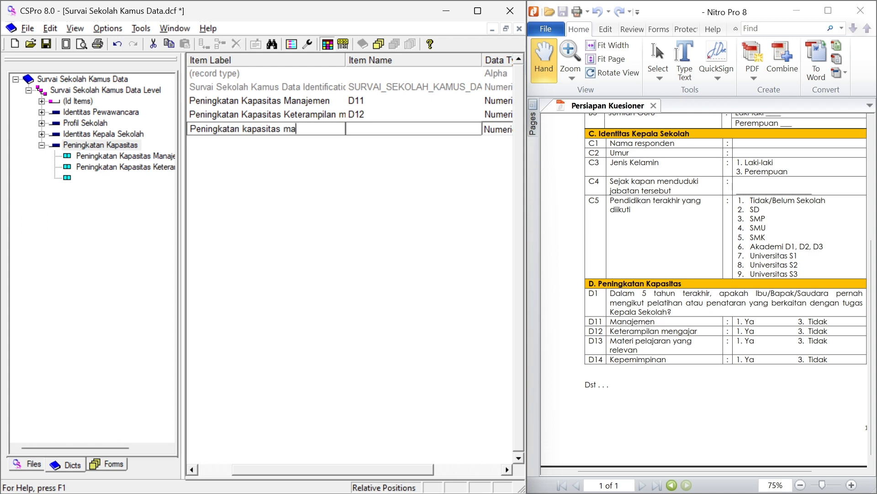
{"action": "type", "text": "teri pelajaran yang relevan"}
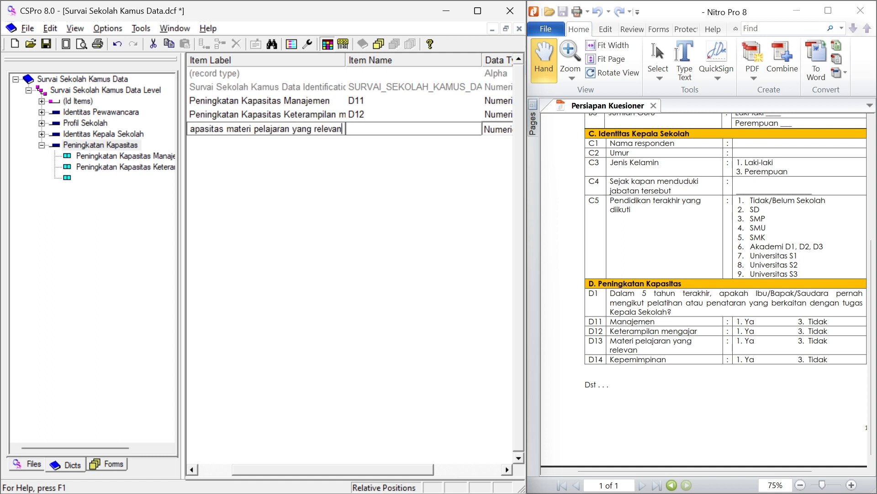
Name the materi pelajaran item D13 and accept its default attributes
{"action": "key", "text": "Tab"}
{"action": "key", "text": "Caps_Lock"}
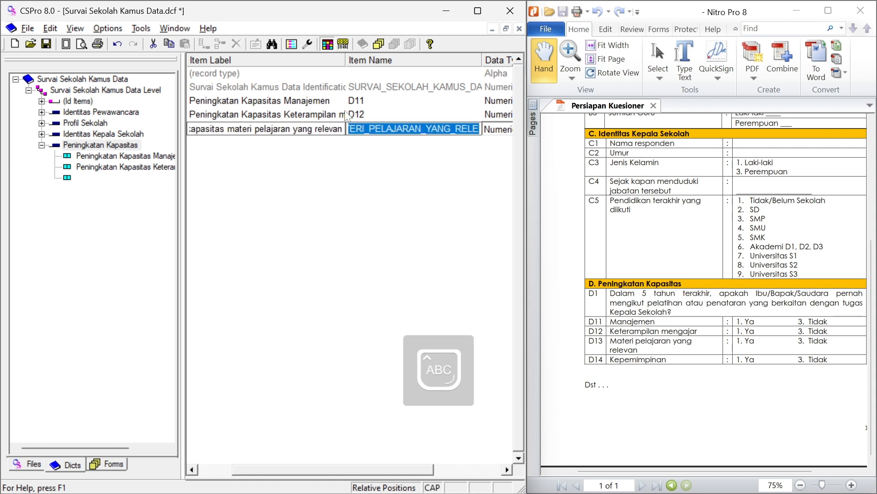
{"action": "type", "text": "D13"}
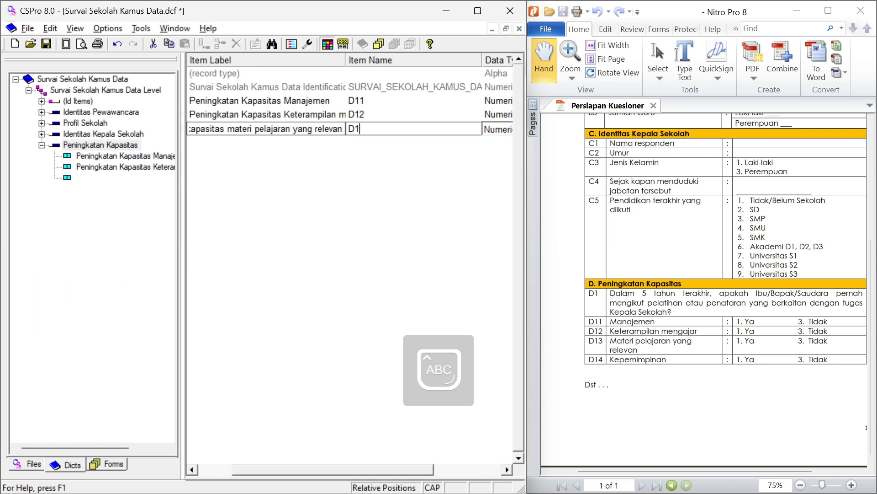
{"action": "key", "text": "Tab"}
{"action": "key", "text": "Tab"}
{"action": "key", "text": "Tab"}
{"action": "key", "text": "Tab"}
{"action": "key", "text": "Tab"}
{"action": "key", "text": "Tab"}
{"action": "key", "text": "Tab"}
{"action": "key", "text": "Tab"}
{"action": "key", "text": "Tab"}
{"action": "key", "text": "Tab"}
{"action": "key", "text": "Tab"}
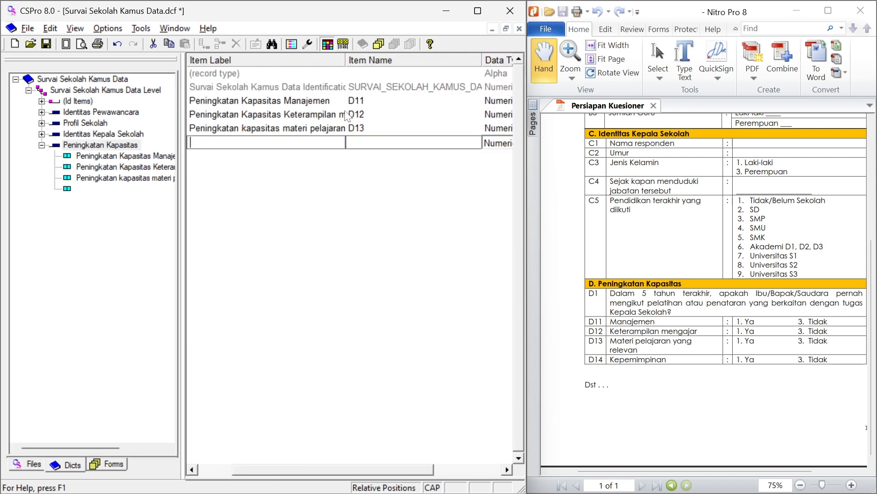
Add the fourth item "Peningkatan kapasitas kepemimpinan" to the Peningkatan Kapasitas record with the name D14 and default attributes
{"action": "key", "text": "Caps_Lock"}
{"action": "type", "text": "Peningkata"}
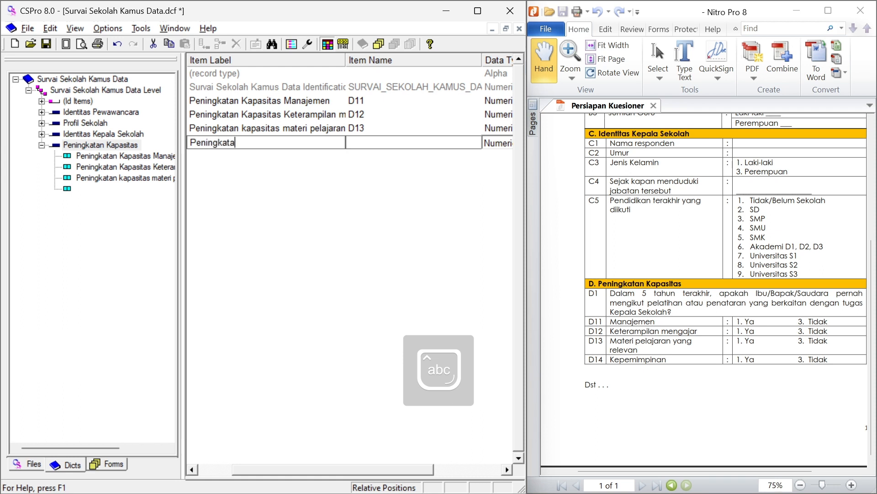
{"action": "type", "text": "n kapasit"}
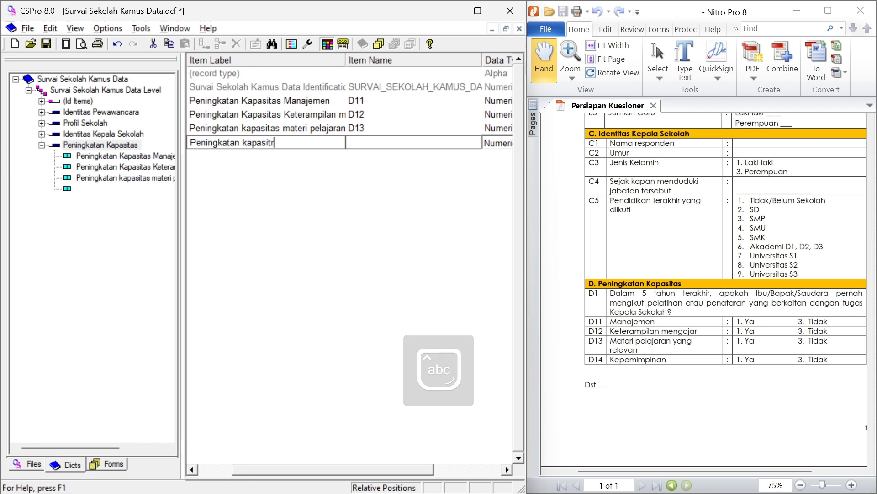
{"action": "type", "text": "as kep"}
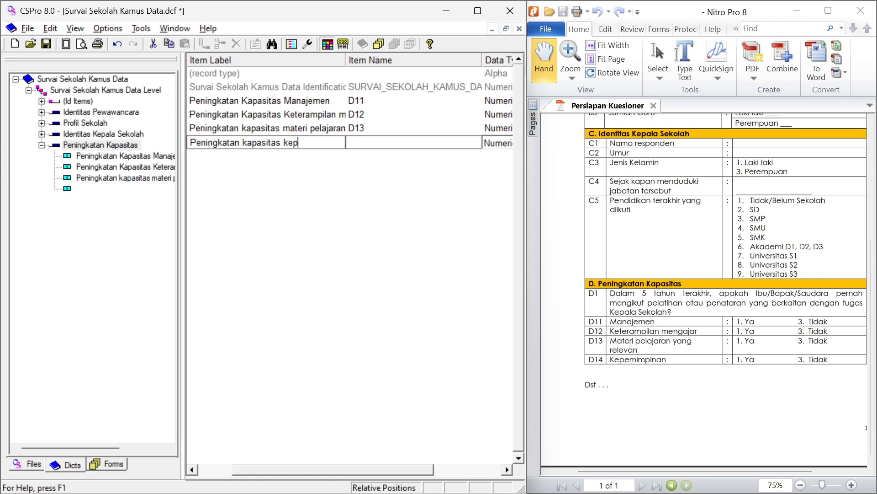
{"action": "type", "text": "emimpinan"}
{"action": "key", "text": "Tab"}
{"action": "key", "text": "Caps_Lock"}
{"action": "type", "text": "D14"}
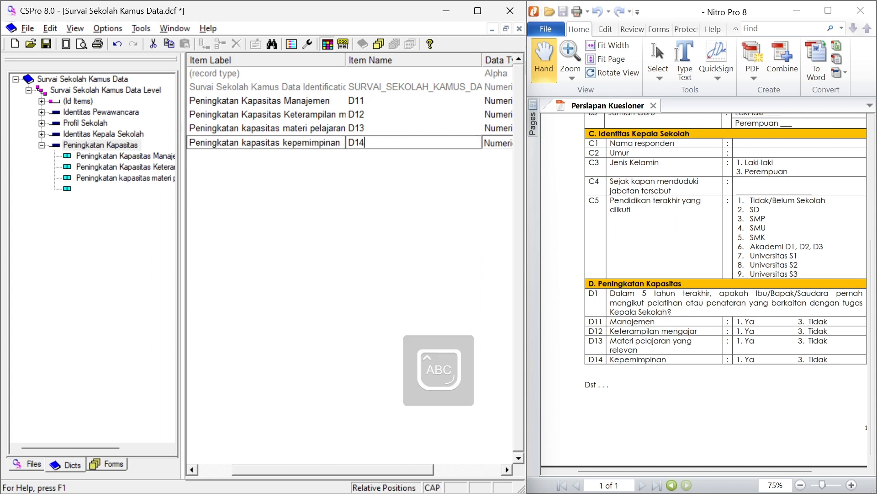
{"action": "key", "text": "Tab"}
{"action": "key", "text": "Return"}
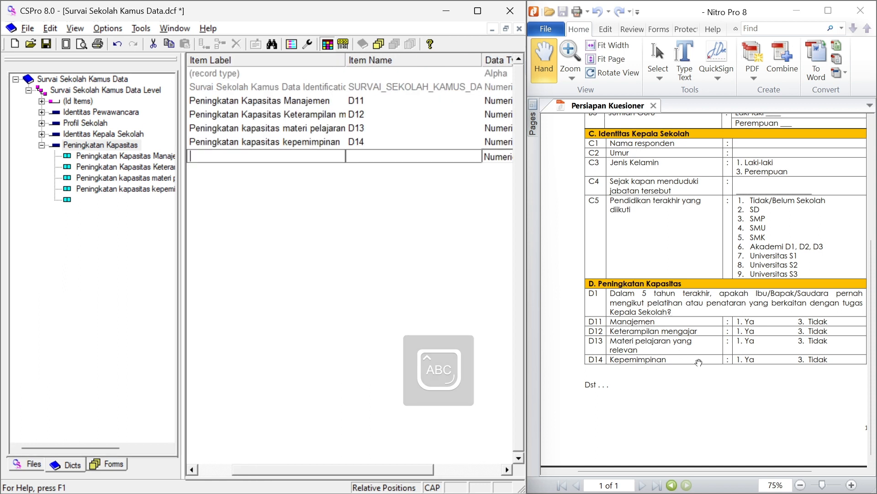
{"action": "left_click_drag", "start_coordinate": [413, 468], "coordinate": [332, 471]}
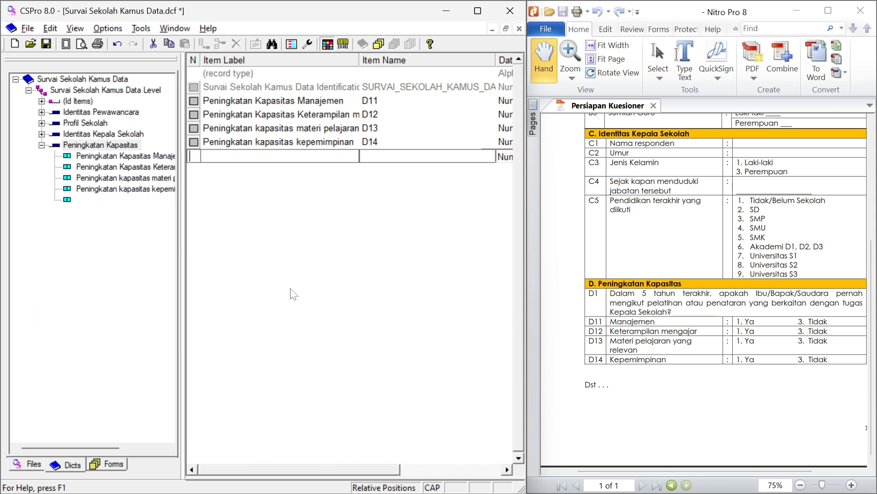
Add a value set to the Peningkatan Kapasitas Manajemen item with its default label and name, and enter the value Ya with code 1
{"action": "key", "text": "Escape"}
{"action": "left_click", "coordinate": [97, 159]}
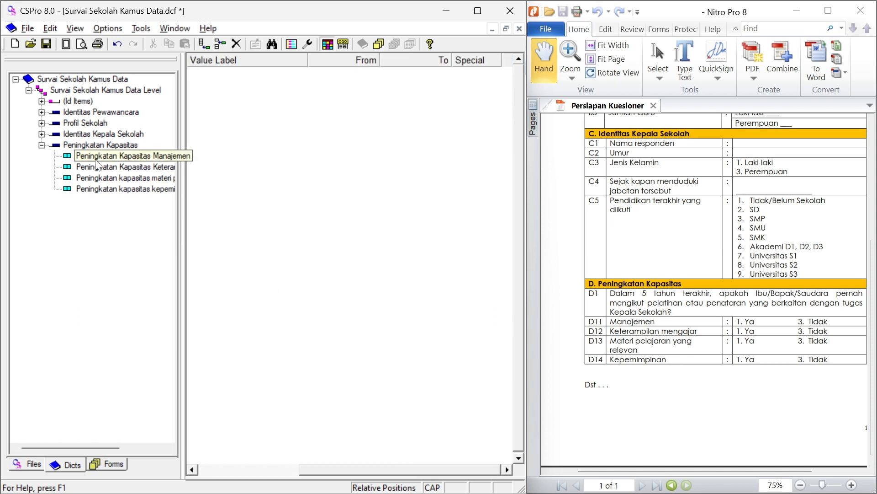
{"action": "right_click", "coordinate": [95, 160]}
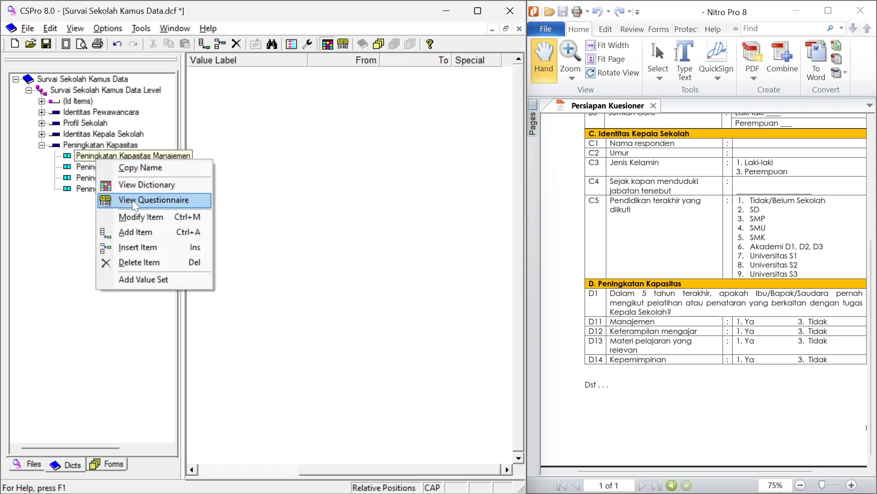
{"action": "left_click", "coordinate": [147, 280]}
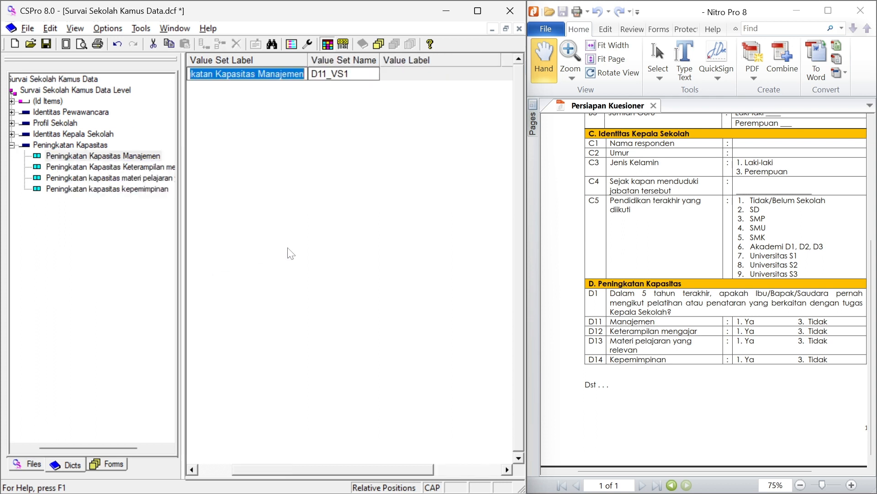
{"action": "key", "text": "Return"}
{"action": "key", "text": "Return"}
{"action": "type", "text": "Ya"}
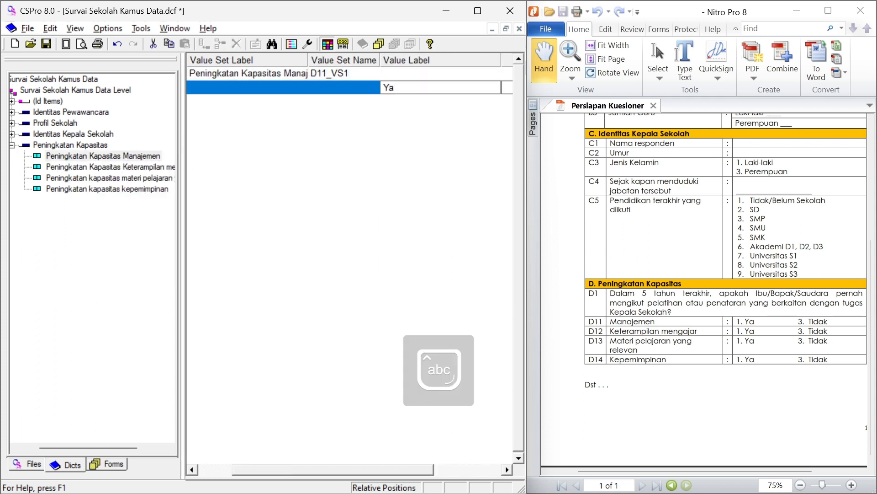
{"action": "key", "text": "Return"}
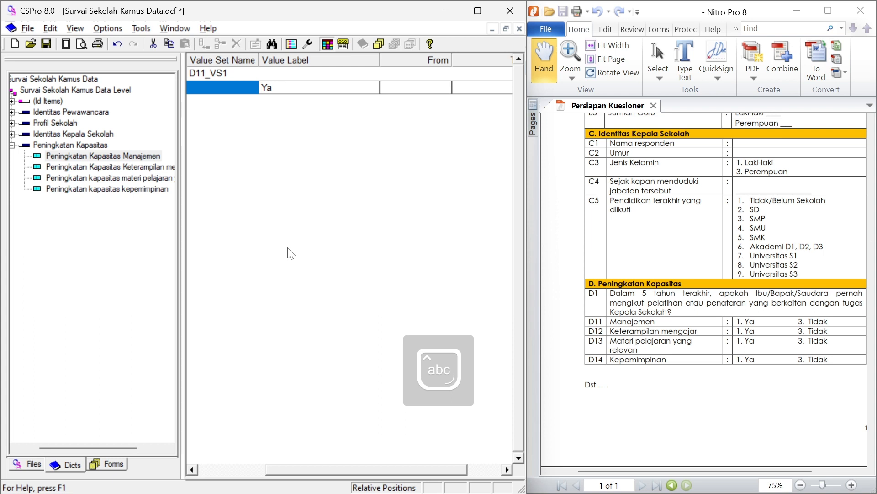
{"action": "type", "text": "1"}
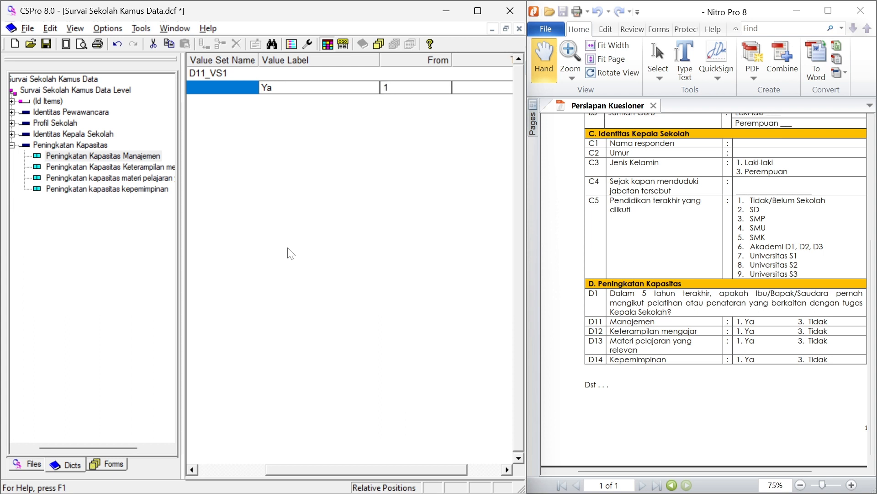
{"action": "key", "text": "Return"}
{"action": "key", "text": "Return"}
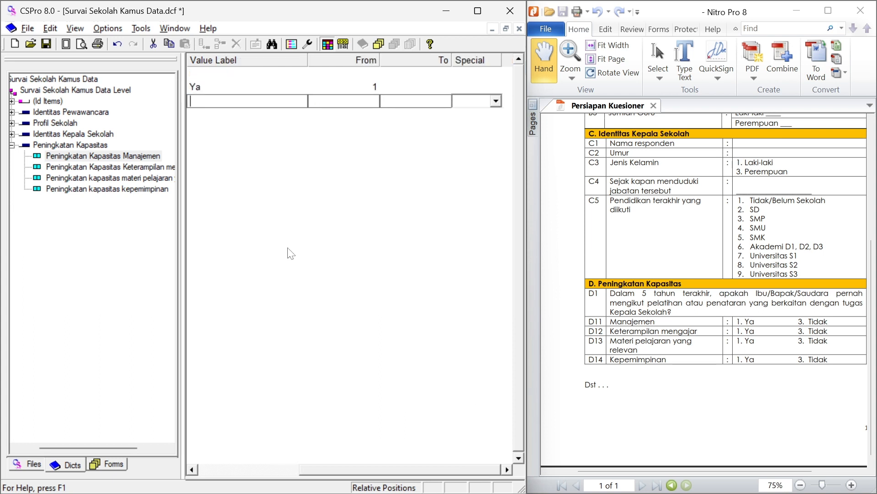
Add the value Tidak with code 3 to the Manajemen value set
{"action": "type", "text": "Tidak"}
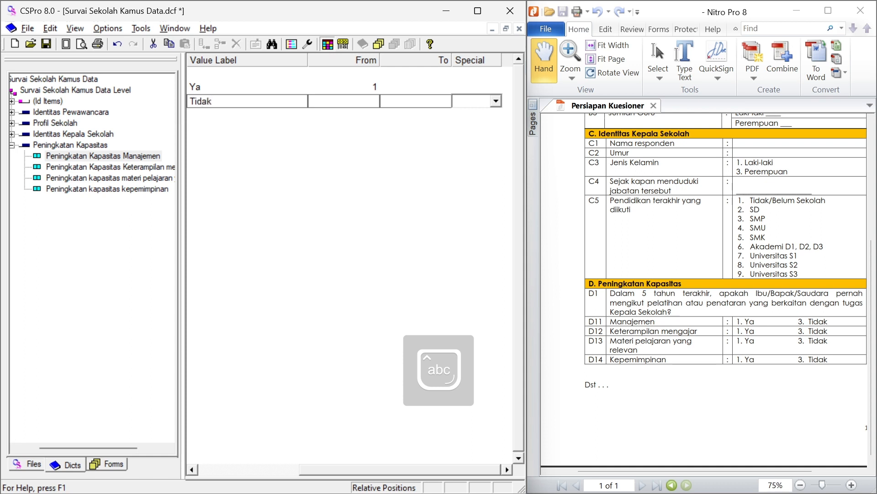
{"action": "key", "text": "Return"}
{"action": "left_click", "coordinate": [329, 102]}
{"action": "type", "text": "3"}
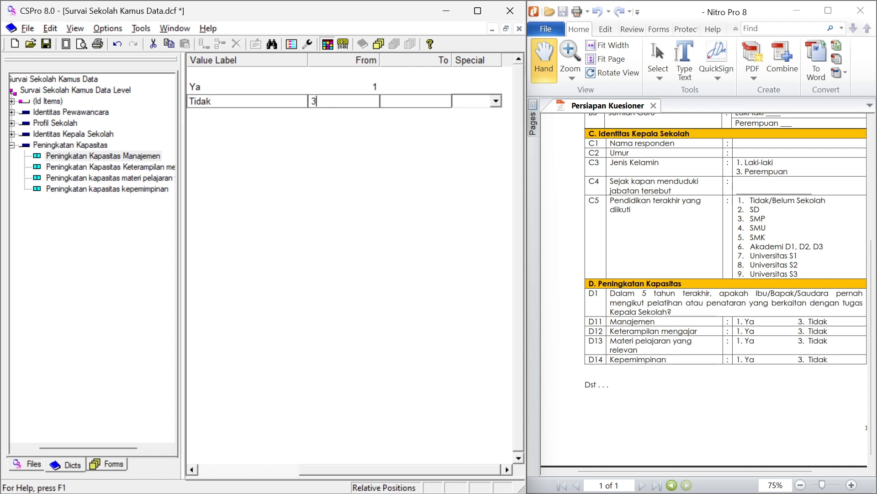
{"action": "key", "text": "Return"}
{"action": "key", "text": "Return"}
{"action": "key", "text": "Return"}
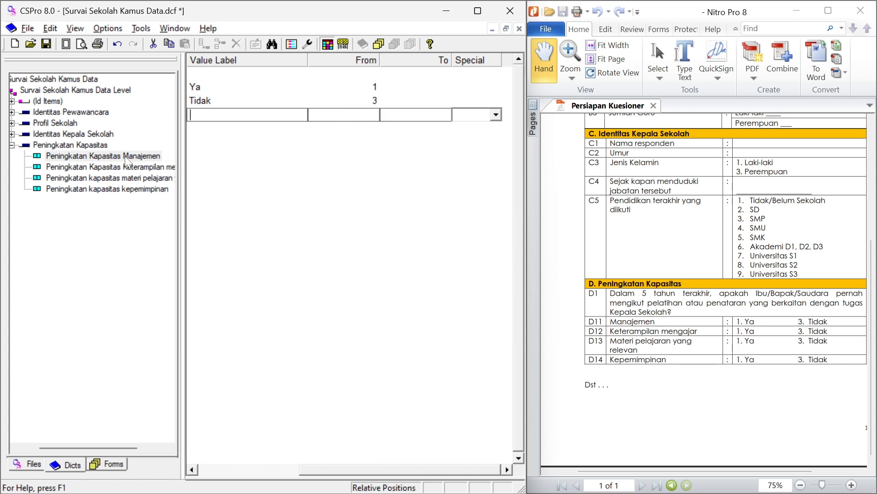
Add a value set with default label and name to the Keterampilan mengajar item, and enter the value Ya with code 1
{"action": "left_click", "coordinate": [100, 170]}
{"action": "right_click", "coordinate": [100, 166]}
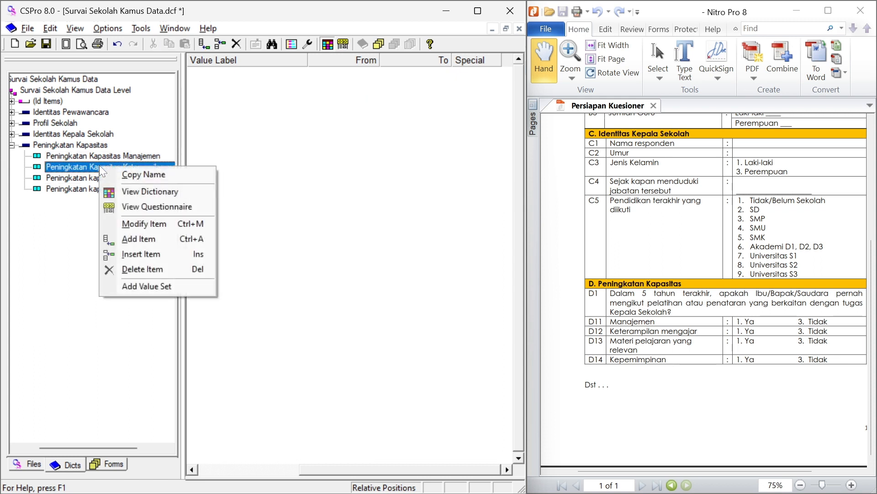
{"action": "left_click", "coordinate": [150, 286]}
{"action": "key", "text": "Return"}
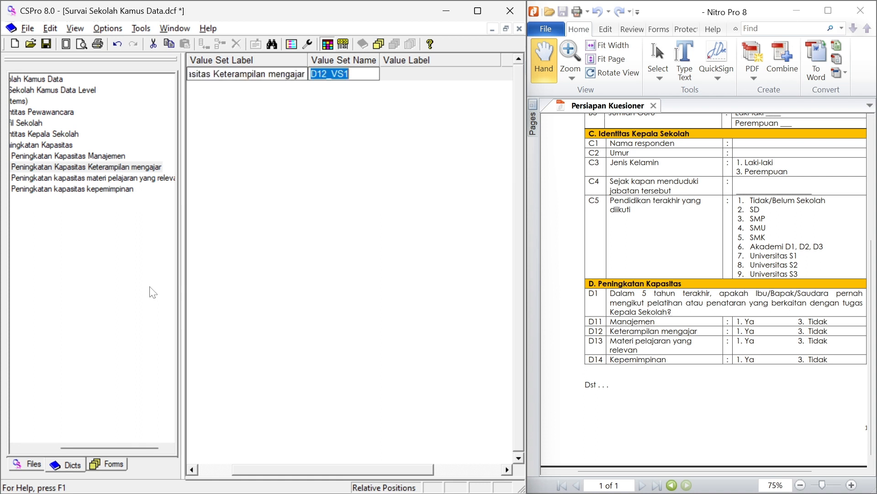
{"action": "key", "text": "Return"}
{"action": "key", "text": "Caps_Lock"}
{"action": "type", "text": "Ya"}
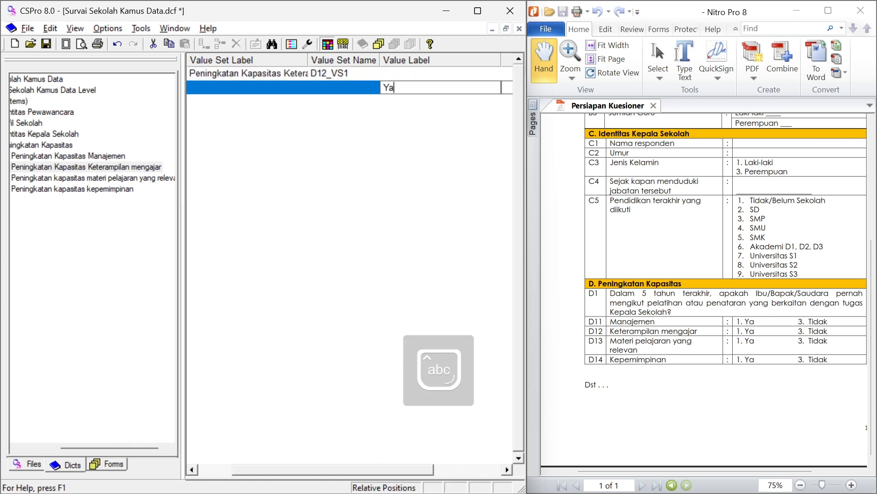
{"action": "key", "text": "Return"}
{"action": "type", "text": "1"}
{"action": "key", "text": "Return"}
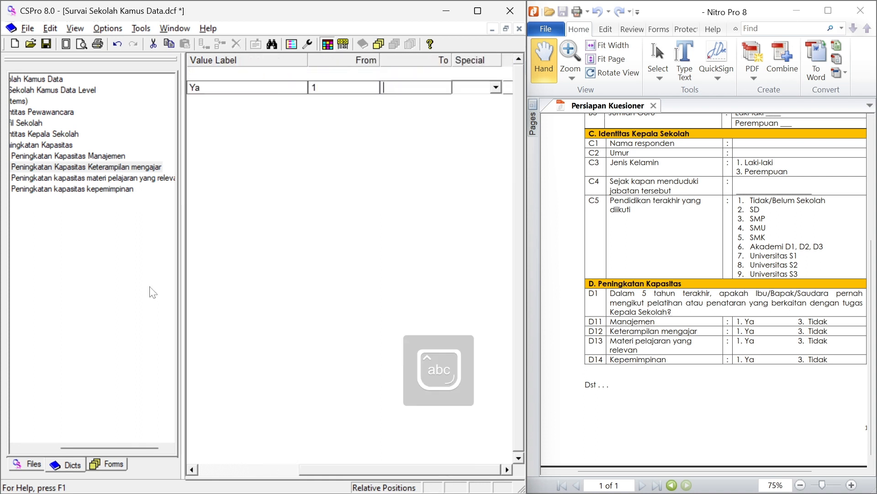
{"action": "key", "text": "Return"}
Add the value Tidak with code 3 to the Keterampilan mengajar value set
{"action": "type", "text": "Tidak"}
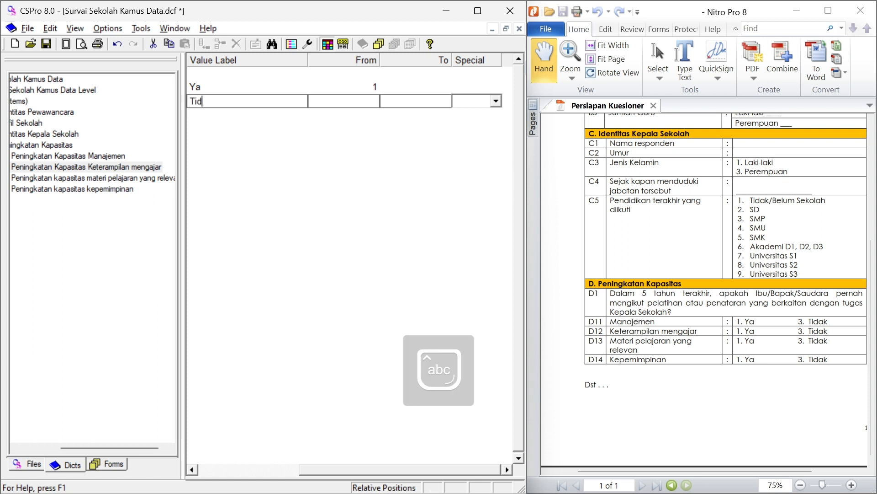
{"action": "key", "text": "Return"}
{"action": "key", "text": "Return"}
{"action": "key", "text": "Return"}
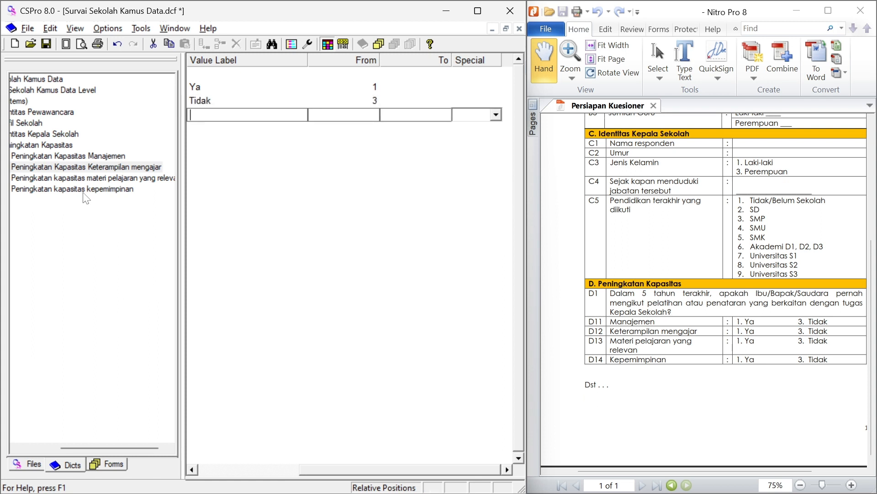
Add a value set with default label and name to the materi pelajaran yang relevan item, and enter the value Ya with code 1
{"action": "left_click", "coordinate": [80, 176]}
{"action": "right_click", "coordinate": [80, 176]}
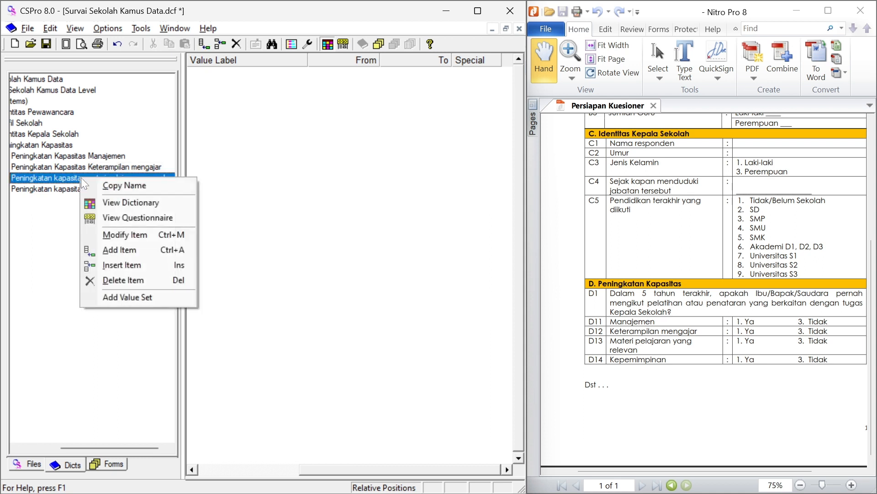
{"action": "left_click", "coordinate": [123, 297]}
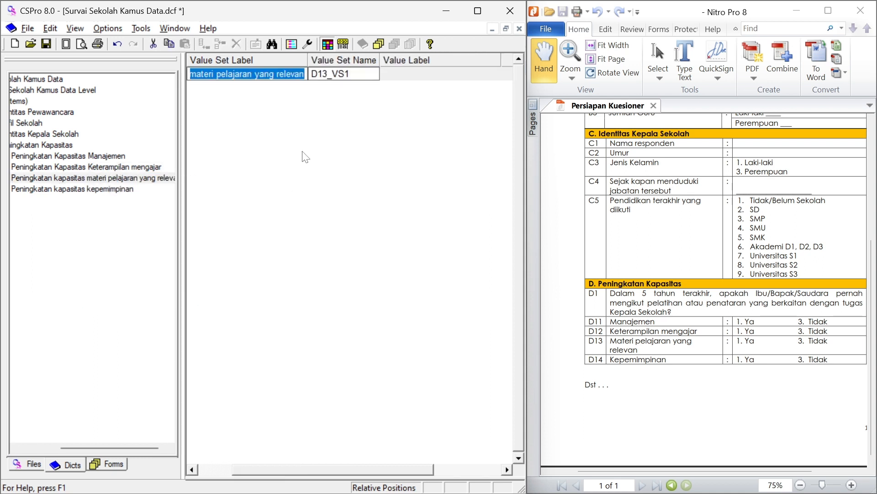
{"action": "key", "text": "Return"}
{"action": "key", "text": "Return"}
{"action": "type", "text": "Ya"}
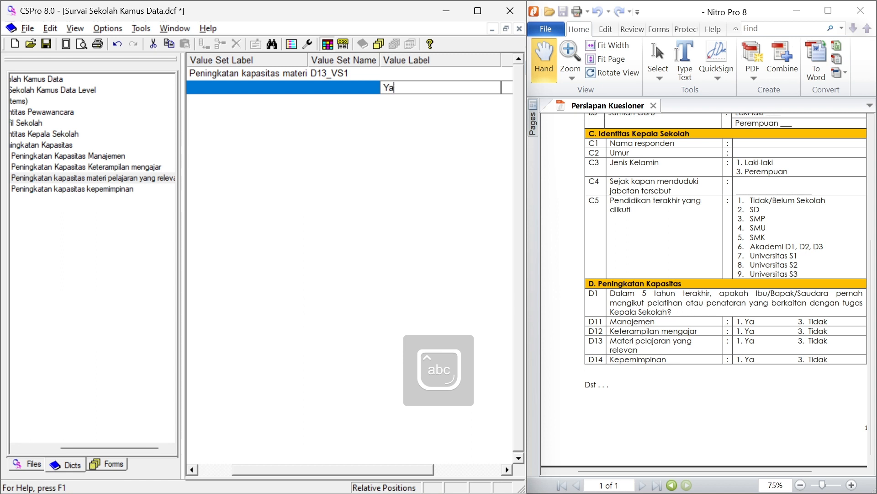
{"action": "key", "text": "Return"}
{"action": "type", "text": "1"}
{"action": "key", "text": "Return"}
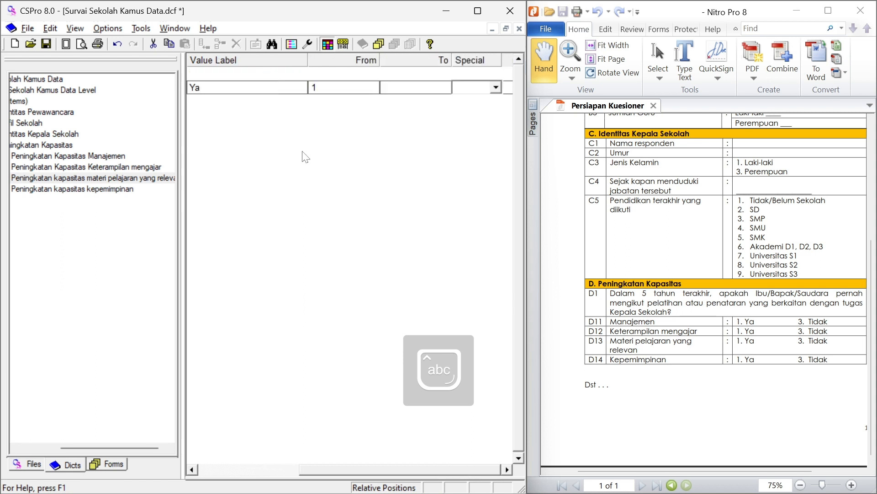
{"action": "key", "text": "Return"}
{"action": "key", "text": "Return"}
Add the value Tidak with code 3 to the materi pelajaran value set and stop adding values
{"action": "type", "text": "Tida"}
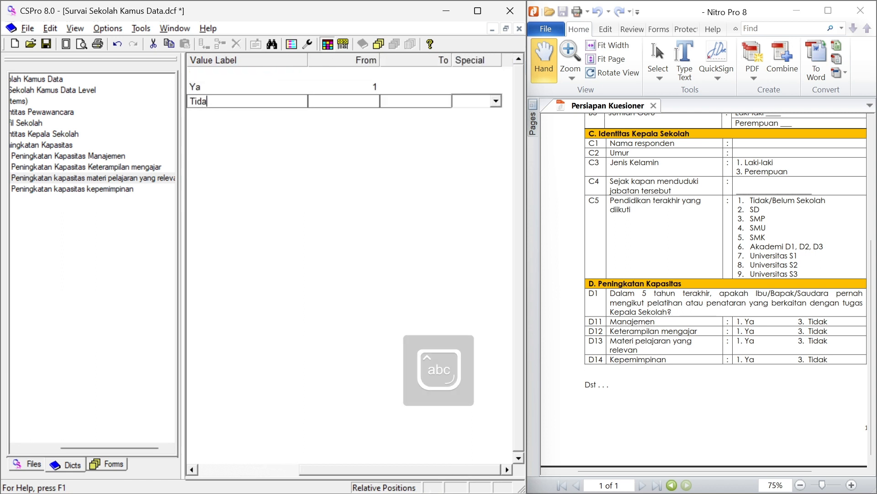
{"action": "type", "text": "k"}
{"action": "key", "text": "Return"}
{"action": "key", "text": "Return"}
{"action": "key", "text": "Return"}
{"action": "key", "text": "Escape"}
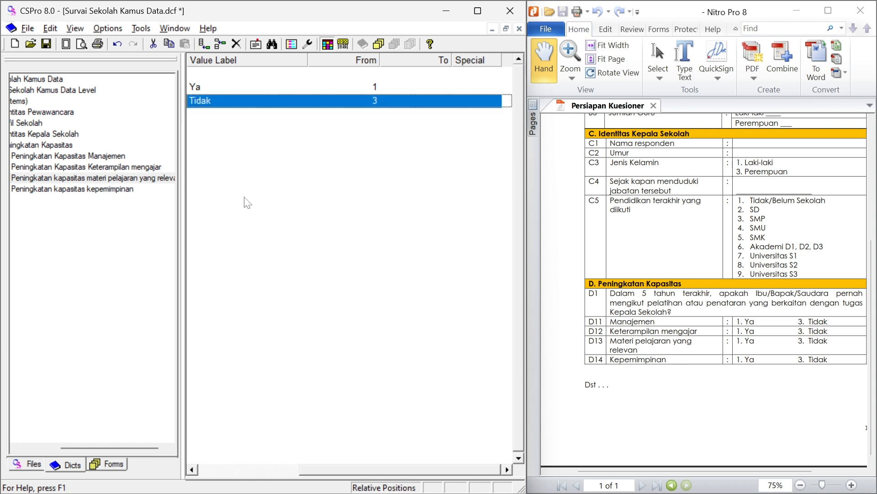
Add a value set with default label and name to the kepemimpinan item, and enter the value Ya with code 1
{"action": "left_click", "coordinate": [71, 189]}
{"action": "right_click", "coordinate": [69, 189]}
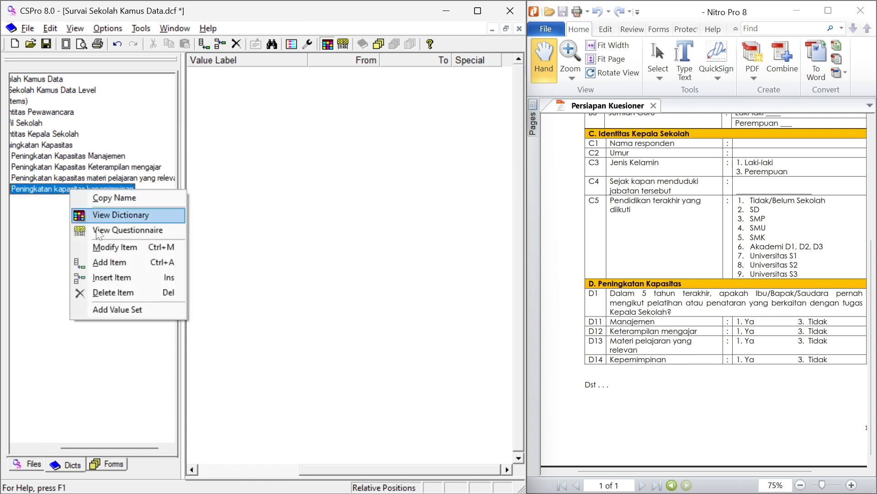
{"action": "left_click", "coordinate": [119, 309]}
{"action": "key", "text": "Return"}
{"action": "key", "text": "Return"}
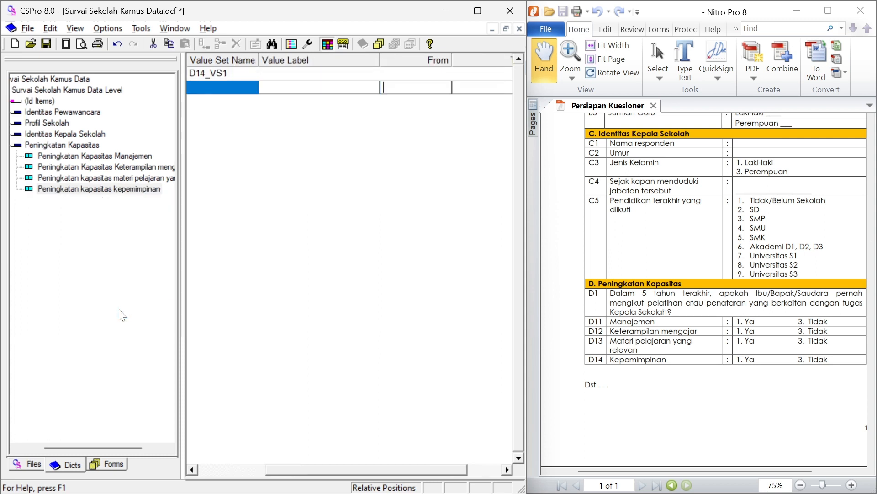
{"action": "left_click", "coordinate": [318, 87]}
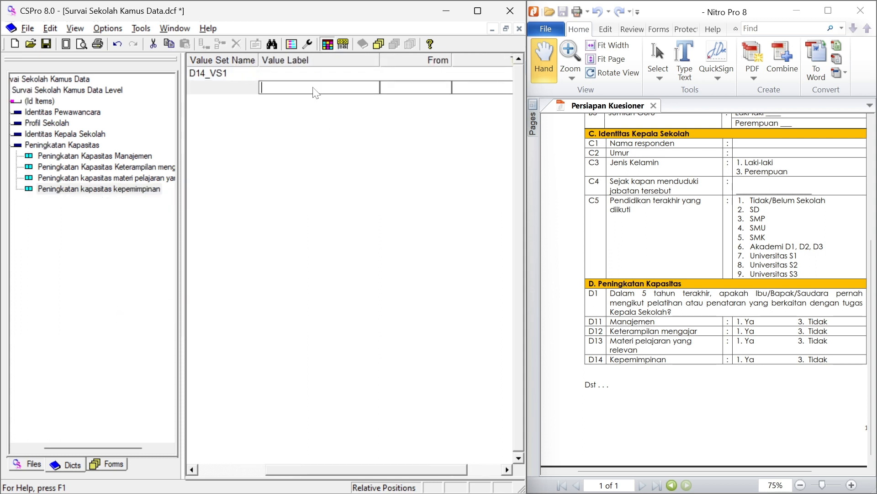
{"action": "key", "text": "Caps_Lock"}
{"action": "type", "text": "Y"}
{"action": "key", "text": "Caps_Lock"}
{"action": "type", "text": "a"}
{"action": "key", "text": "Tab"}
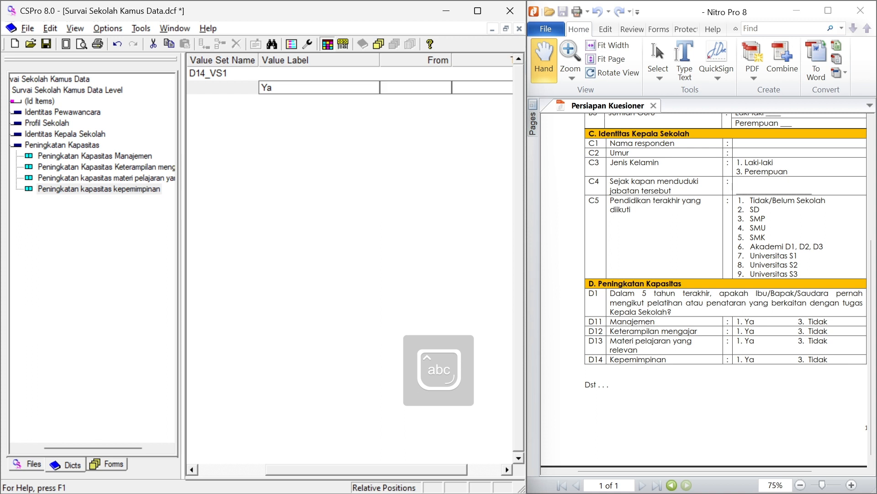
{"action": "key", "text": "Return"}
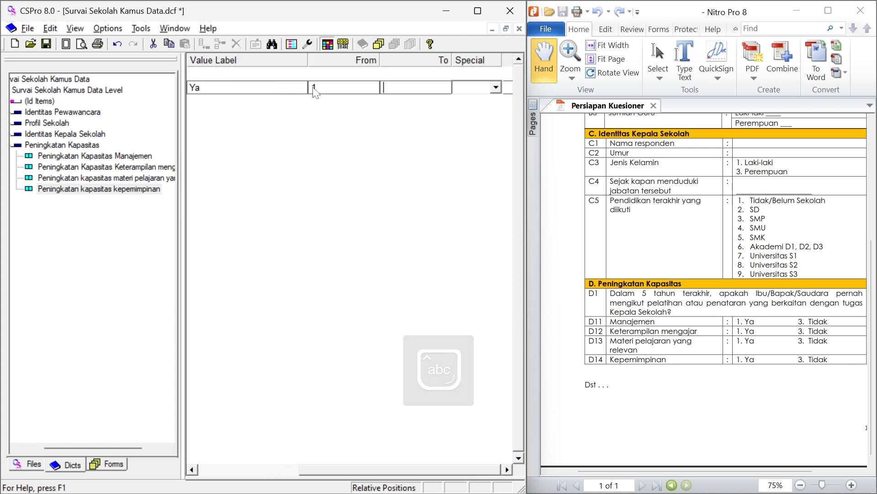
Add the value Tidak with code 3 to the kepemimpinan value set and finish the entry
{"action": "key", "text": "Caps_Lock"}
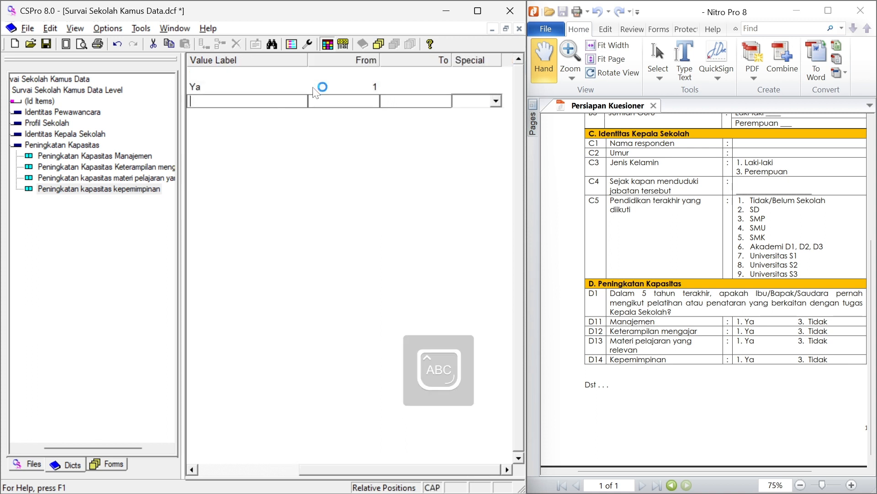
{"action": "type", "text": "T"}
{"action": "key", "text": "Caps_Lock"}
{"action": "type", "text": "idak"}
{"action": "key", "text": "Tab"}
{"action": "type", "text": "2"}
{"action": "key", "text": "BackSpace"}
{"action": "type", "text": "3"}
{"action": "key", "text": "Tab"}
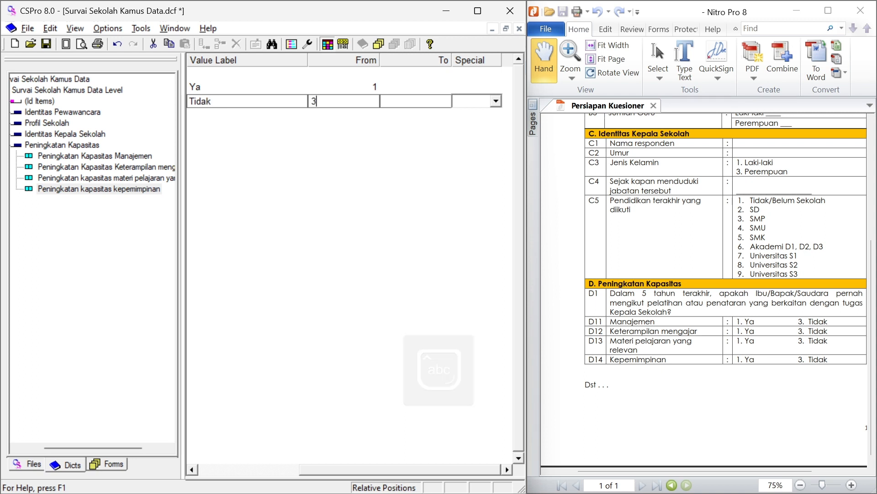
{"action": "key", "text": "Tab"}
{"action": "key", "text": "Return"}
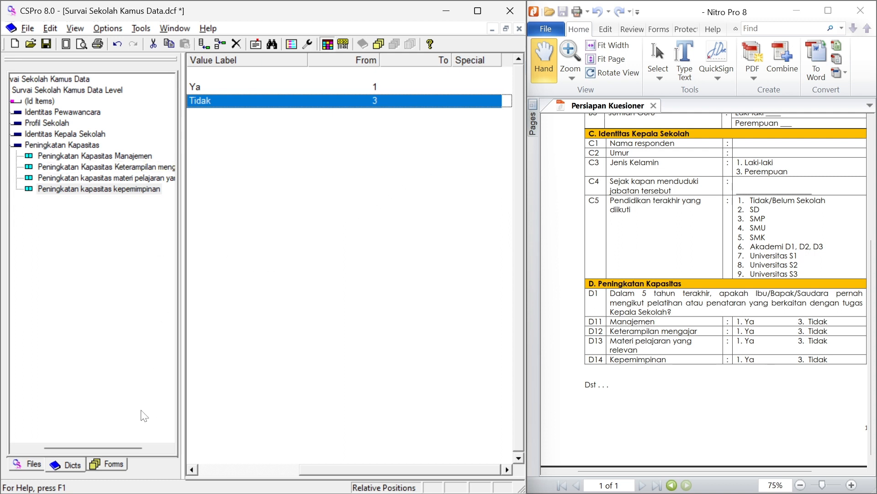
Widen the dictionary tree until the full item labels fit, and maximize the dictionary window
{"action": "left_click_drag", "start_coordinate": [110, 448], "coordinate": [109, 450]}
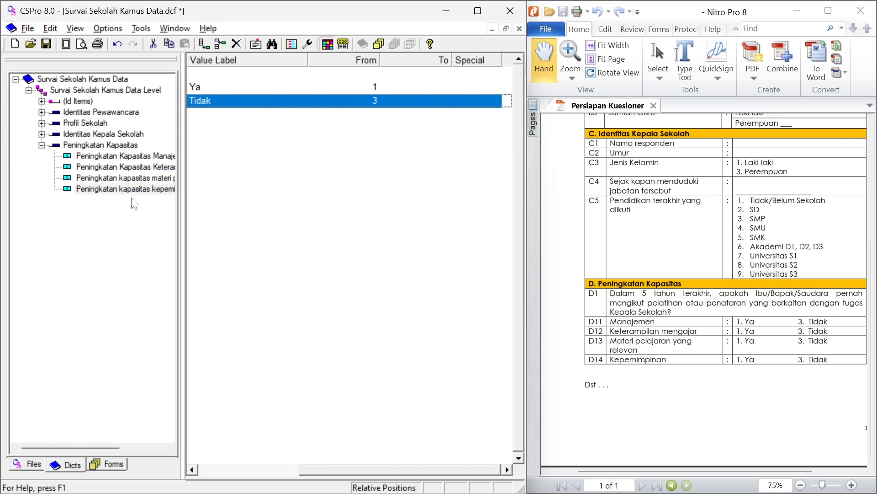
{"action": "left_click_drag", "start_coordinate": [184, 222], "coordinate": [251, 223]}
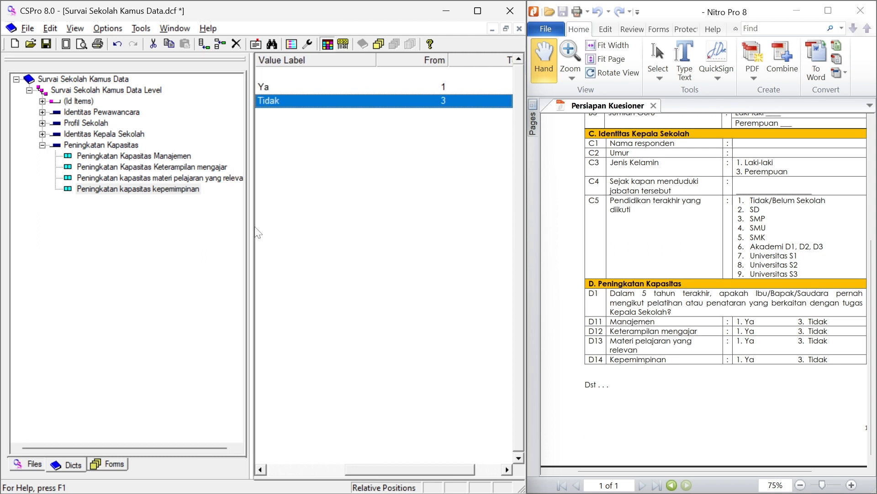
{"action": "left_click_drag", "start_coordinate": [250, 226], "coordinate": [259, 226]}
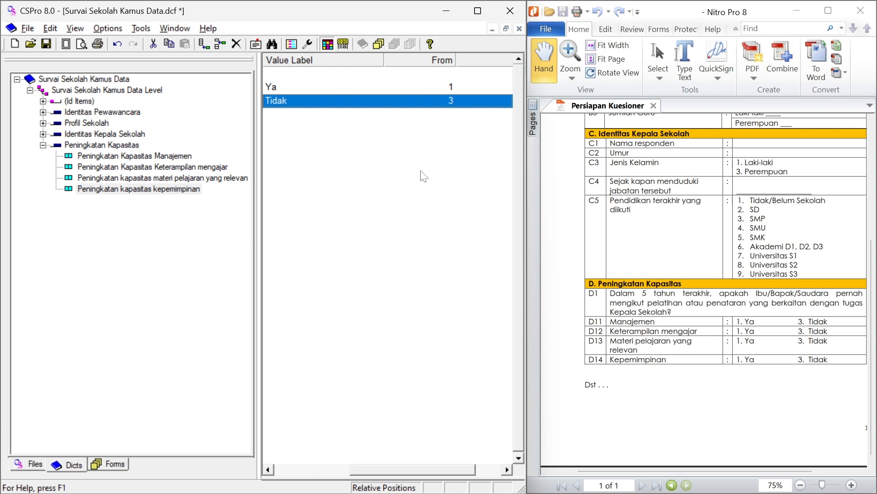
{"action": "left_click_drag", "start_coordinate": [674, 219], "coordinate": [691, 376]}
{"action": "left_click_drag", "start_coordinate": [668, 255], "coordinate": [653, 323]}
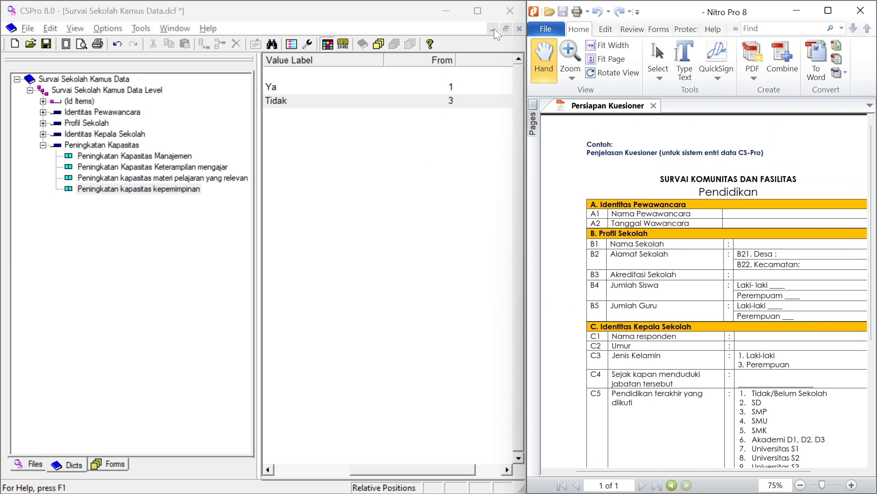
{"action": "left_click", "coordinate": [480, 11]}
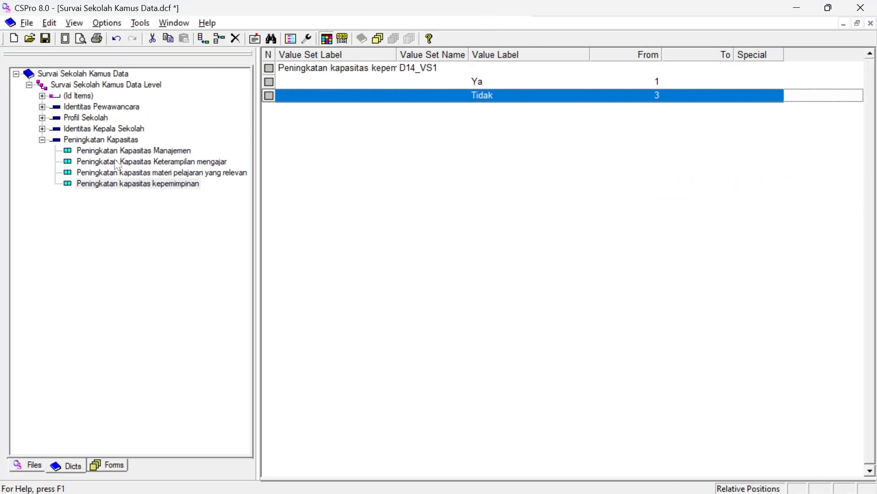
Expand the Identitas Pewawancara, Profil Sekolah and Identitas Kepala Sekolah records in the dictionary tree to review their items
{"action": "left_click", "coordinate": [72, 97]}
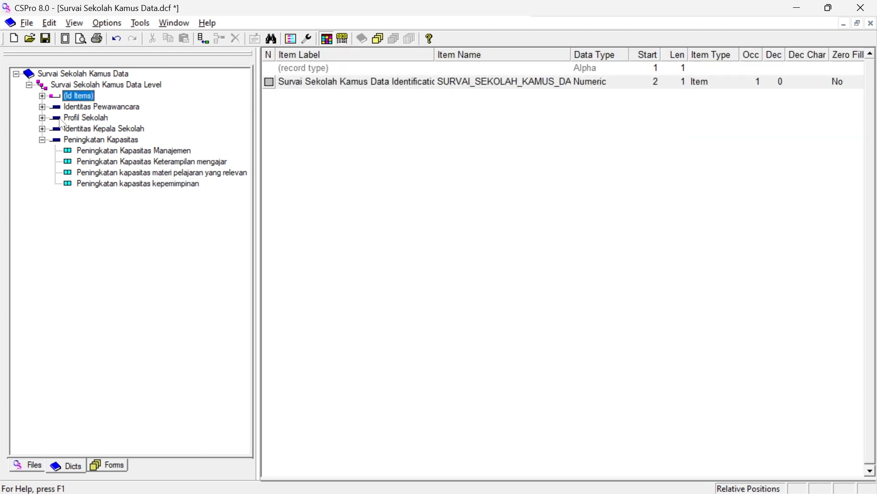
{"action": "left_click", "coordinate": [42, 107]}
{"action": "left_click", "coordinate": [42, 140]}
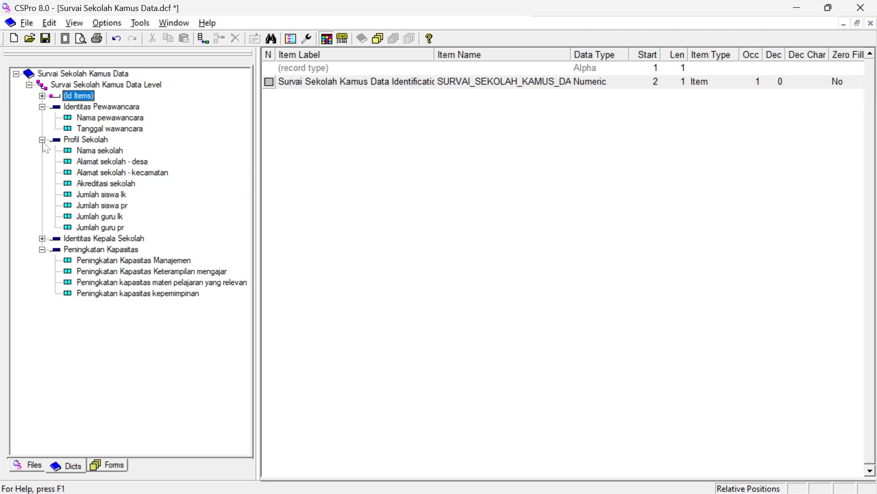
{"action": "left_click", "coordinate": [42, 238]}
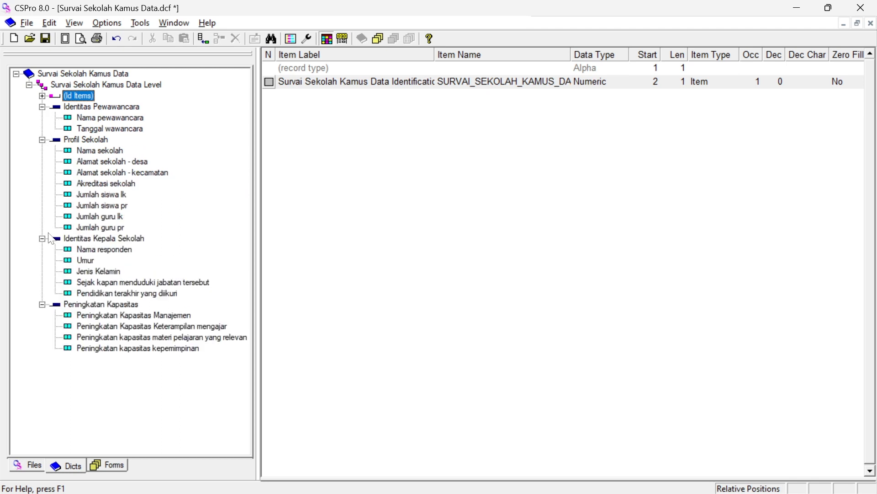